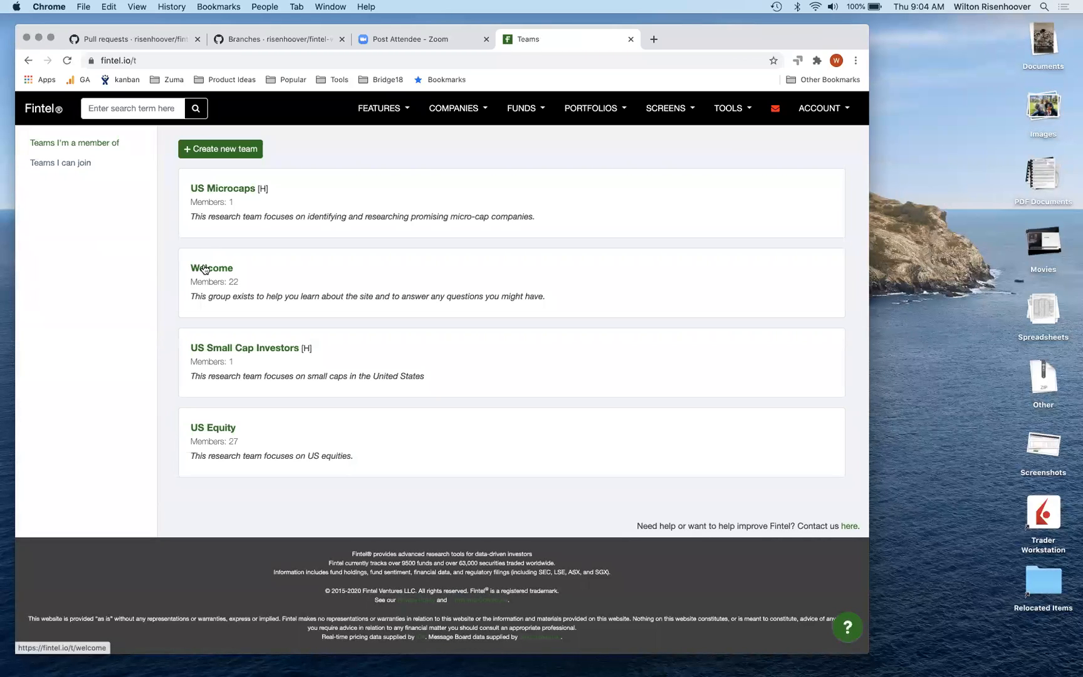
# Open the Welcome team's page and go on to the Advanced Screener.
pyautogui.click(205, 270)
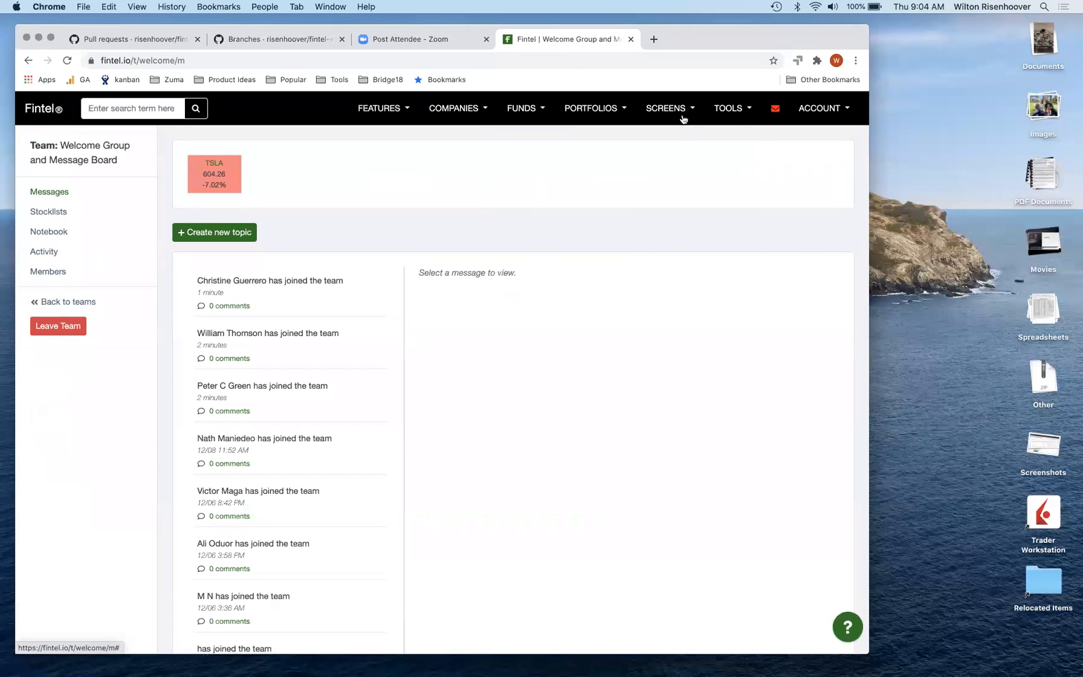
pyautogui.click(692, 109)
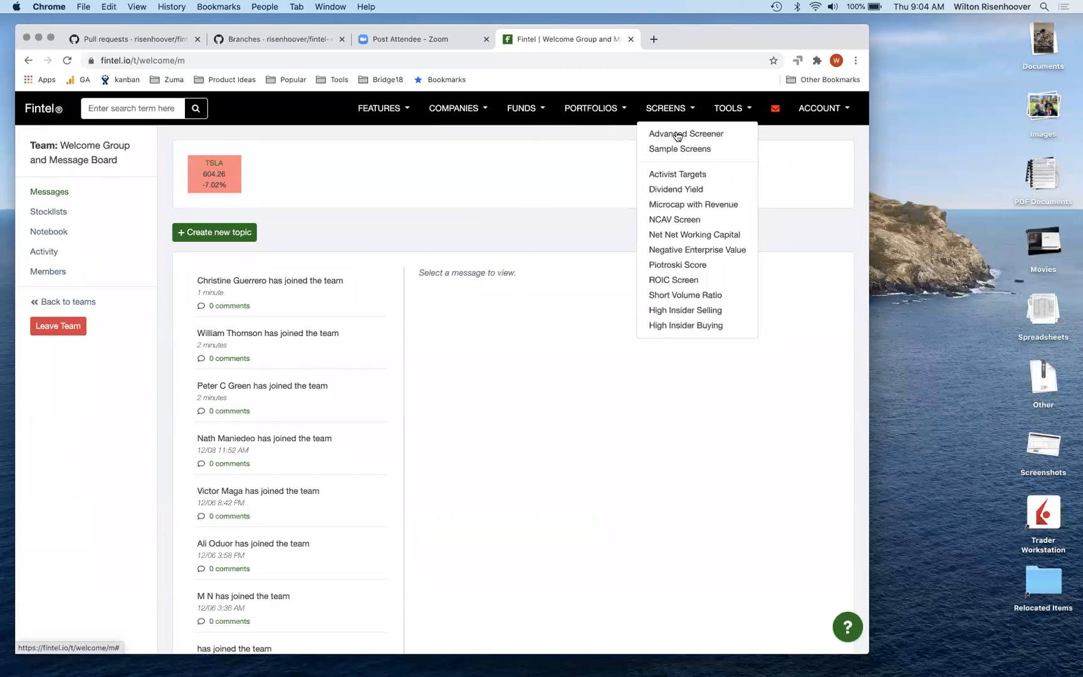
pyautogui.click(686, 134)
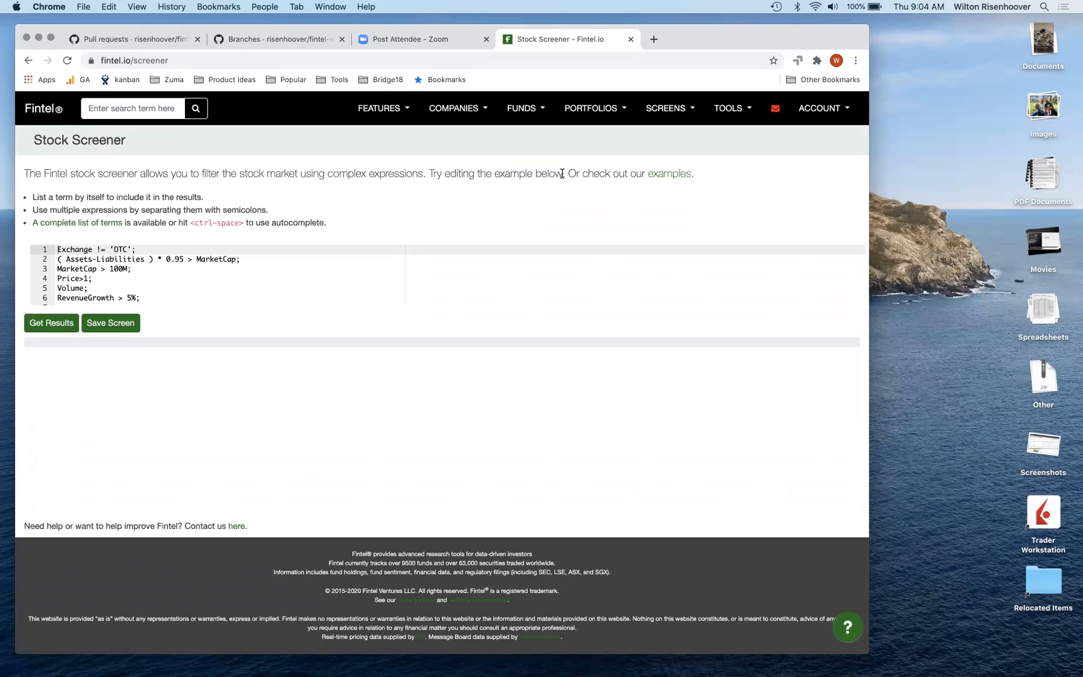
# Go through the example screener expressions line by line, from the Exchange condition to the RevenueGrowth condition.
pyautogui.click(233, 278)
pyautogui.press('Up')
pyautogui.press('Up')
pyautogui.press('Up')
pyautogui.press('Down')
pyautogui.press('Down')
pyautogui.press('Down')
pyautogui.press('Down')
pyautogui.press('Down')
pyautogui.press('Down')
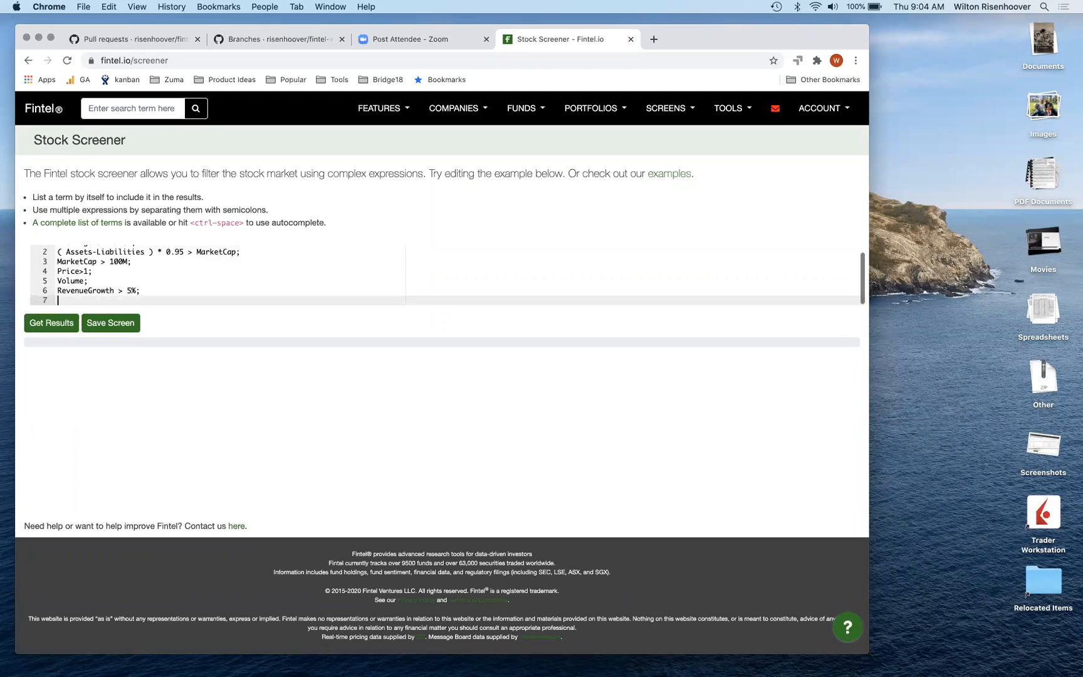
pyautogui.press('Up')
pyautogui.press('Up')
pyautogui.press('Up')
pyautogui.press('Up')
pyautogui.press('Up')
pyautogui.press('Up')
pyautogui.press('Down')
pyautogui.press('Down')
pyautogui.press('Down')
pyautogui.press('Down')
pyautogui.press('Down')
pyautogui.press('Down')
pyautogui.press('Up')
pyautogui.press('Up')
pyautogui.press('Up')
pyautogui.press('Up')
pyautogui.press('Up')
pyautogui.press('Up')
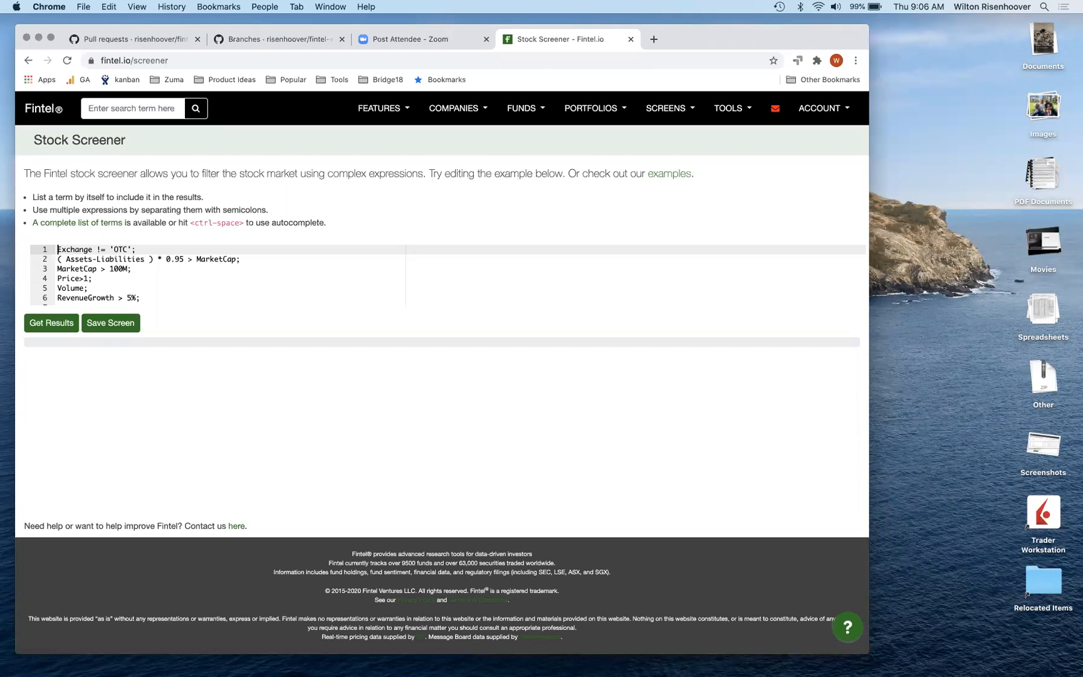
pyautogui.click(137, 249)
pyautogui.press('Down')
pyautogui.press('Down')
pyautogui.press('Down')
pyautogui.press('Down')
pyautogui.press('Down')
pyautogui.press('Down')
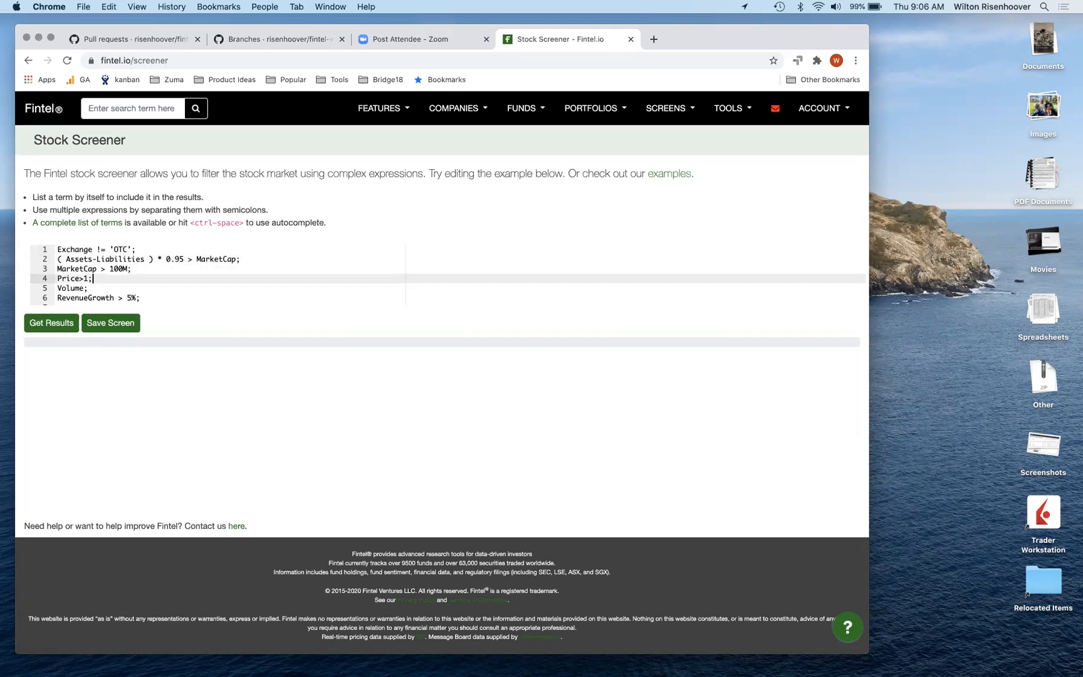
pyautogui.press('Up')
pyautogui.press('Up')
pyautogui.press('Up')
pyautogui.press('Up')
pyautogui.press('Up')
pyautogui.press('Up')
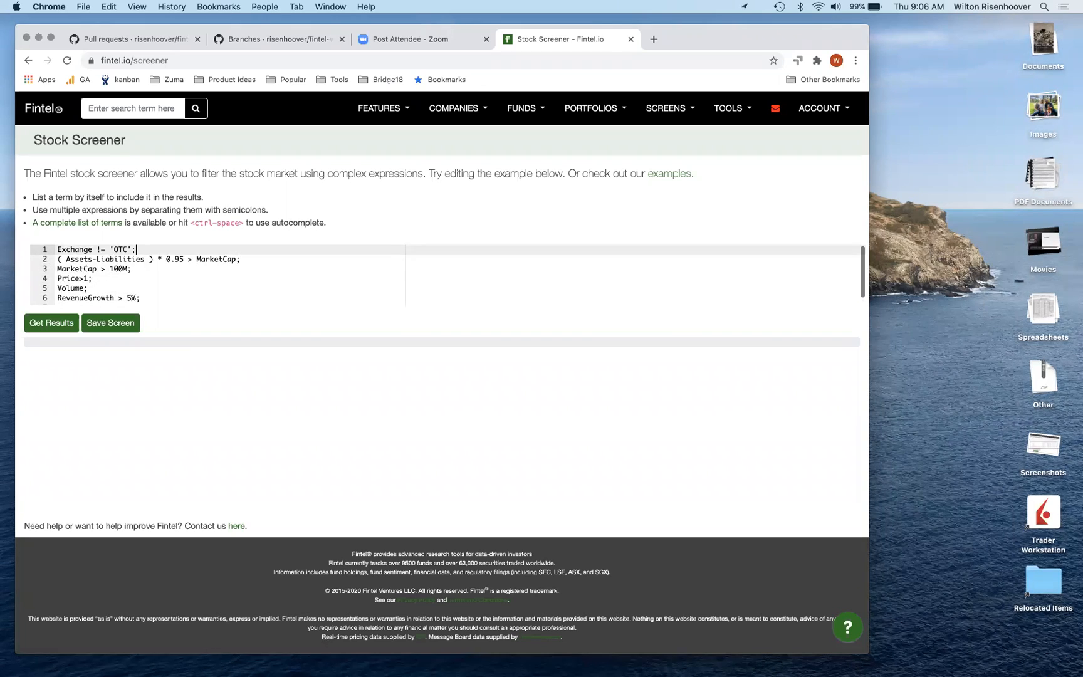
# Move the expression Exchange != 'OTC'; to its own line directly below the Assets-Liabilities formula.
pyautogui.press('Home')
pyautogui.hotkey('shift', 'End')
pyautogui.hotkey('ctrl', 'x')
pyautogui.press('Down')
pyautogui.press('End')
pyautogui.press('Return')
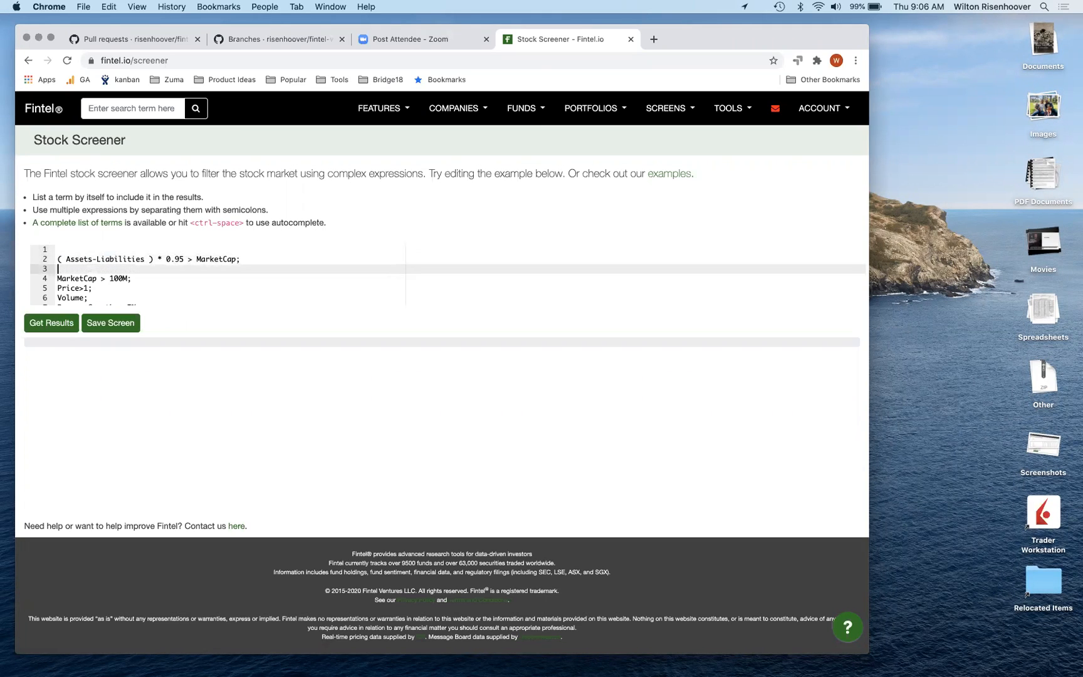
pyautogui.press('super+v')
pyautogui.press('Up')
pyautogui.press('Home')
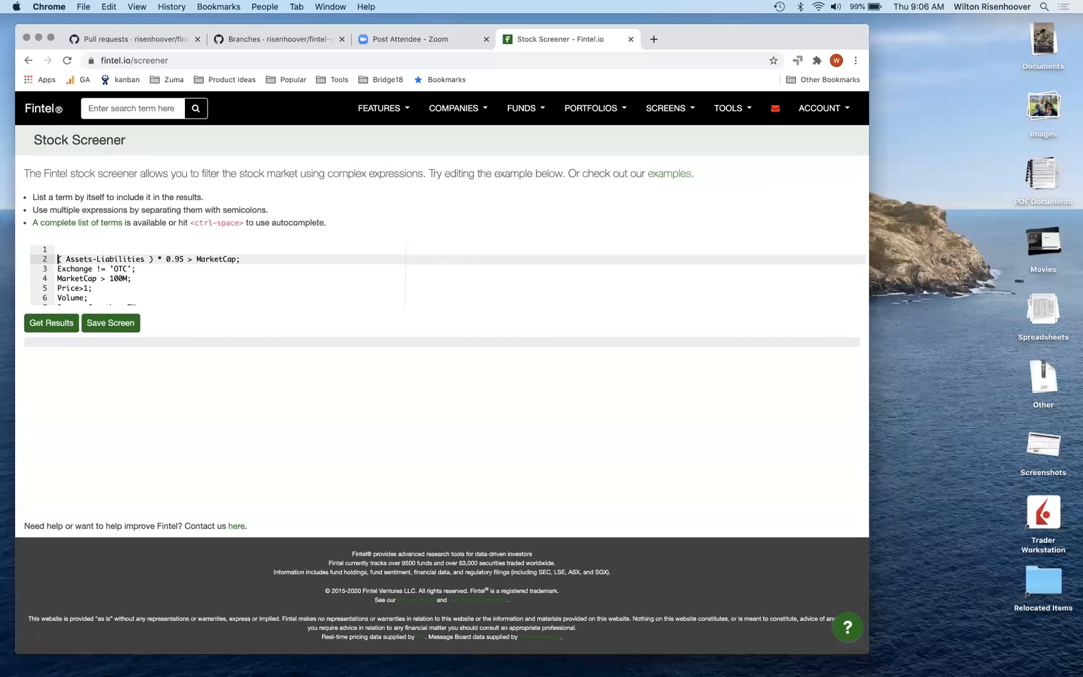
# Examine the parts of the formula ( Assets-Liabilities ) * 0.95 > MarketCap in the screener editor.
pyautogui.click(241, 259)
pyautogui.press('super+Left')
pyautogui.press('shift+super+Right')
pyautogui.press('Up')
pyautogui.press('Down')
pyautogui.press('super+Left')
pyautogui.doubleClick(76, 259)
pyautogui.tripleClick(213, 259)
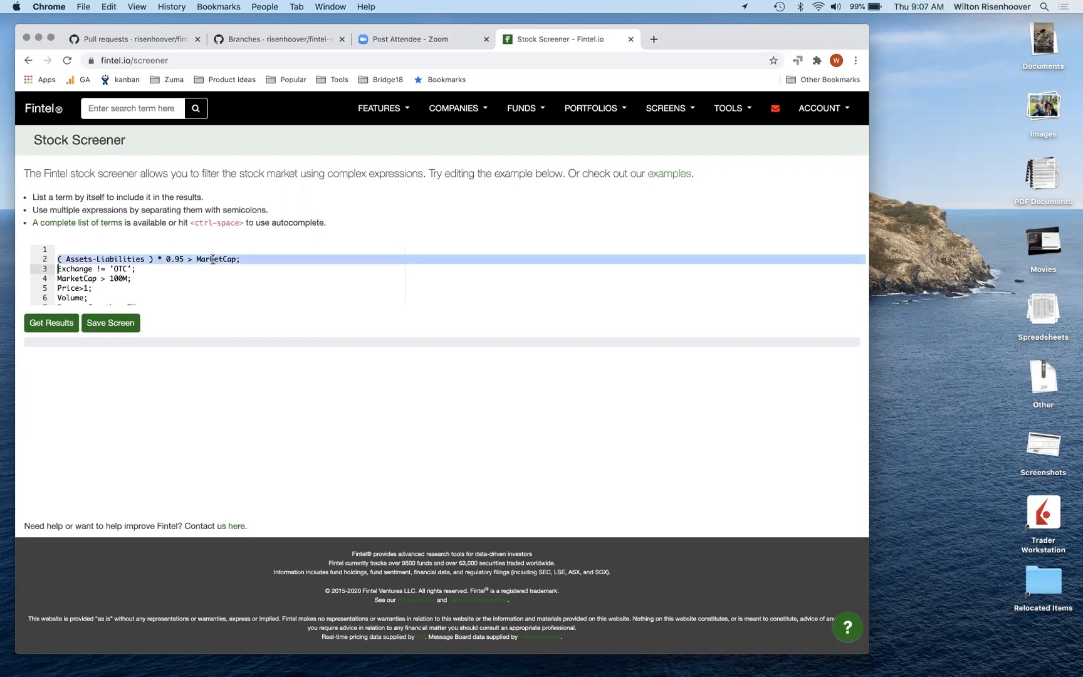
pyautogui.click(193, 259)
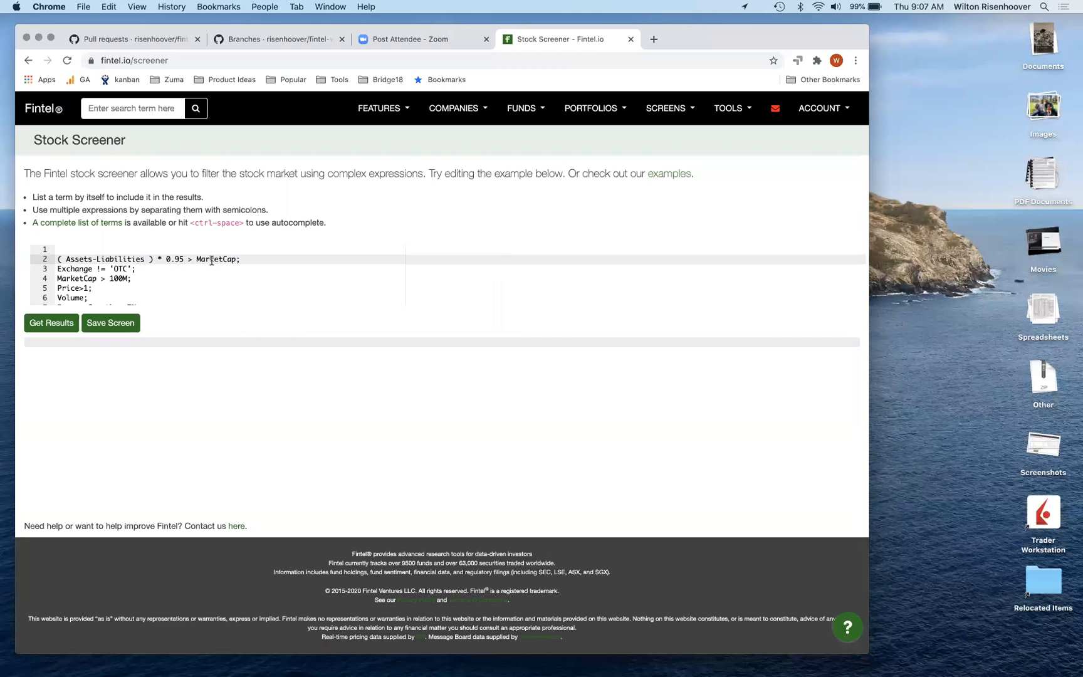
# Cut the screen down to ( Assets-Liabilities ) * 0.95 > MarketCap; alone, without the blank first line, and get its results.
pyautogui.press('Down')
pyautogui.press('Home')
pyautogui.hotkey('shift', 'Down')
pyautogui.hotkey('shift', 'Down')
pyautogui.hotkey('shift', 'Down')
pyautogui.hotkey('shift', 'Down')
pyautogui.hotkey('shift', 'Down')
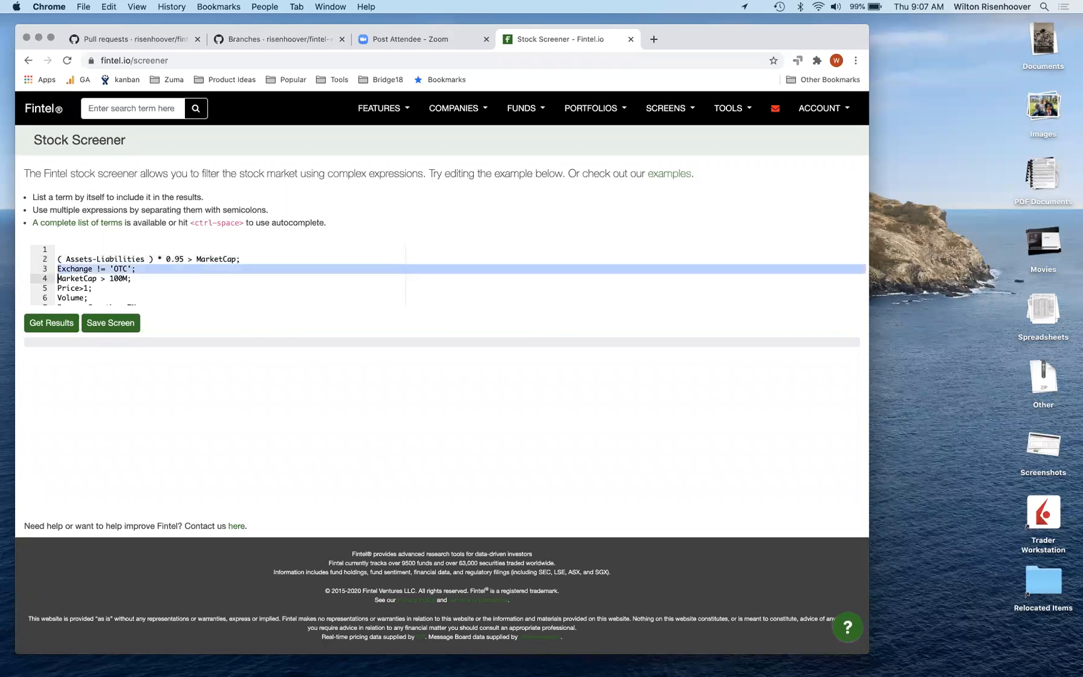
pyautogui.press('BackSpace')
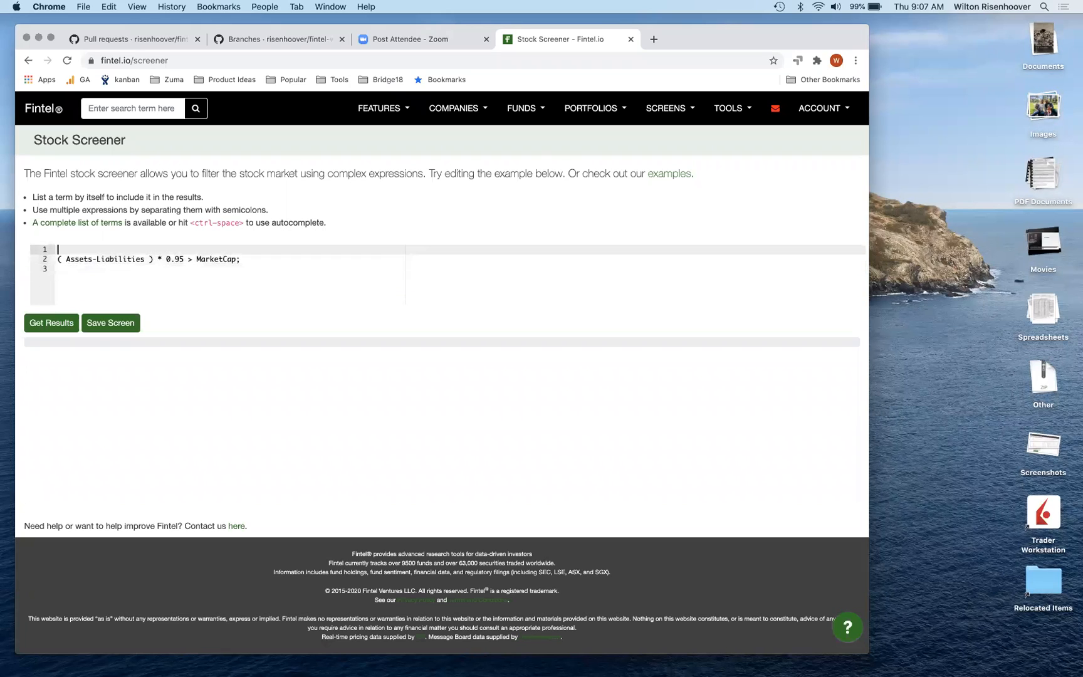
pyautogui.click(47, 323)
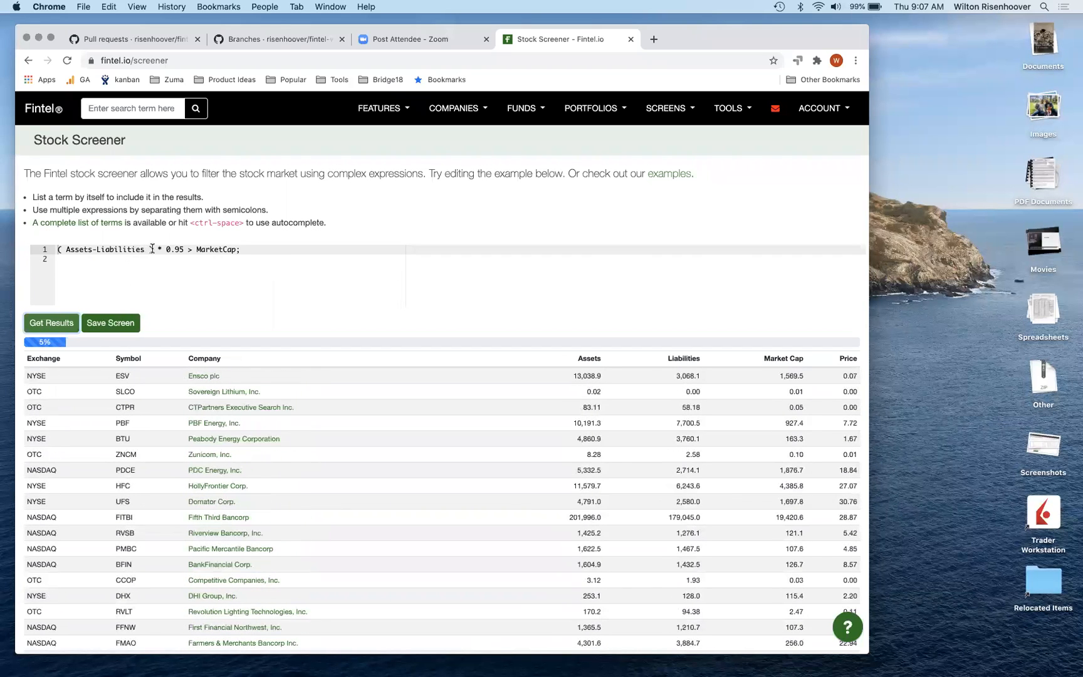
# Try running the screen with the formula split in two, placing > MarketCap; indented on a second line.
pyautogui.click(244, 249)
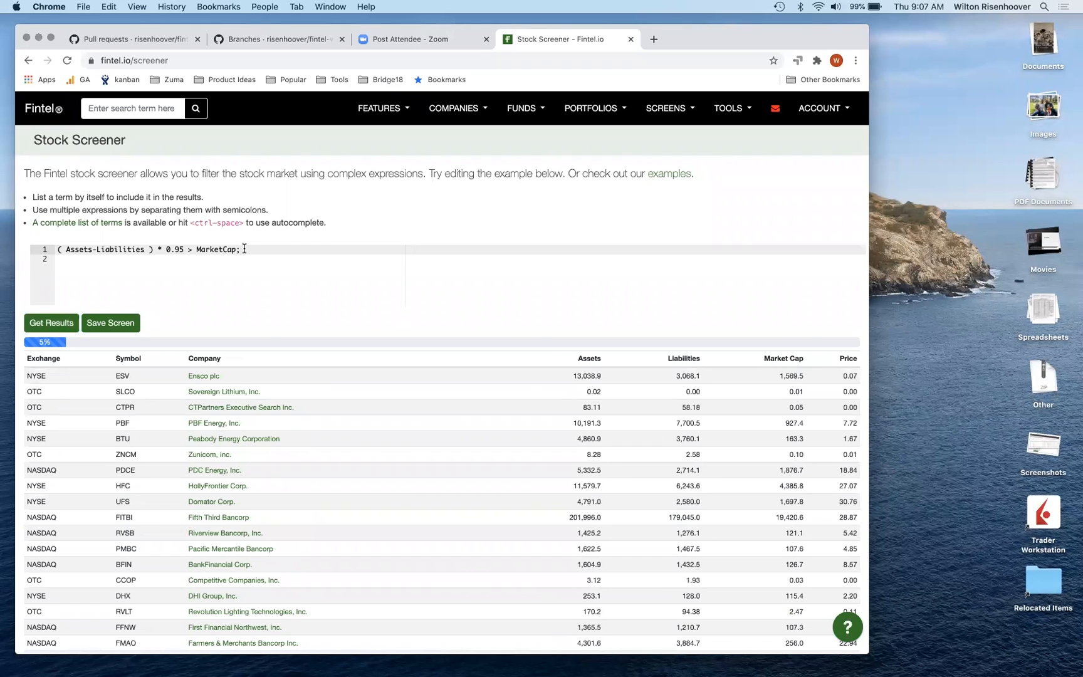
pyautogui.press('Left')
pyautogui.press('Left')
pyautogui.press('Return')
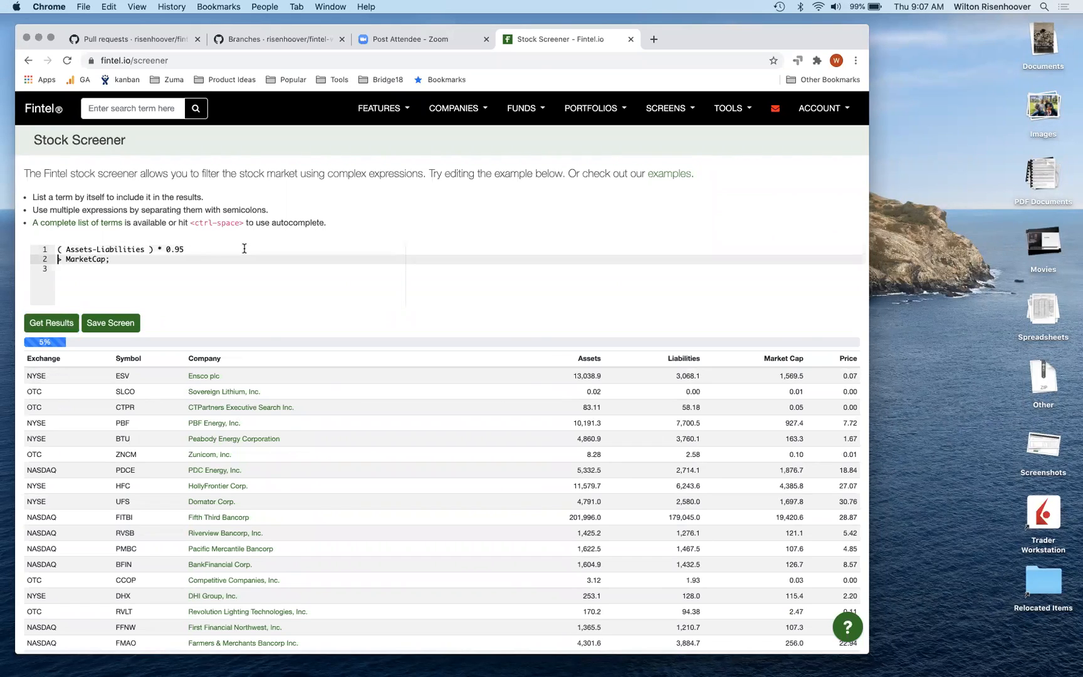
pyautogui.press('Tab')
pyautogui.click(53, 324)
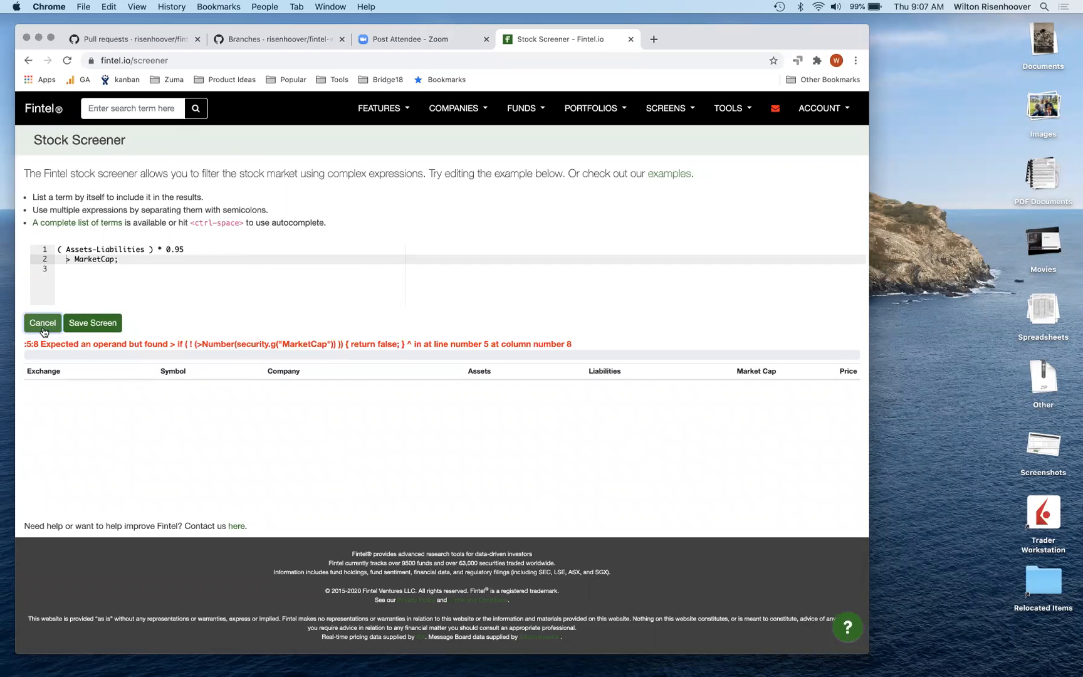
# Rejoin > MarketCap; with the first line so the whole formula is on one line.
pyautogui.click(74, 260)
pyautogui.press('Left')
pyautogui.press('Left')
pyautogui.press('BackSpace')
pyautogui.press('BackSpace')
pyautogui.press('BackSpace')
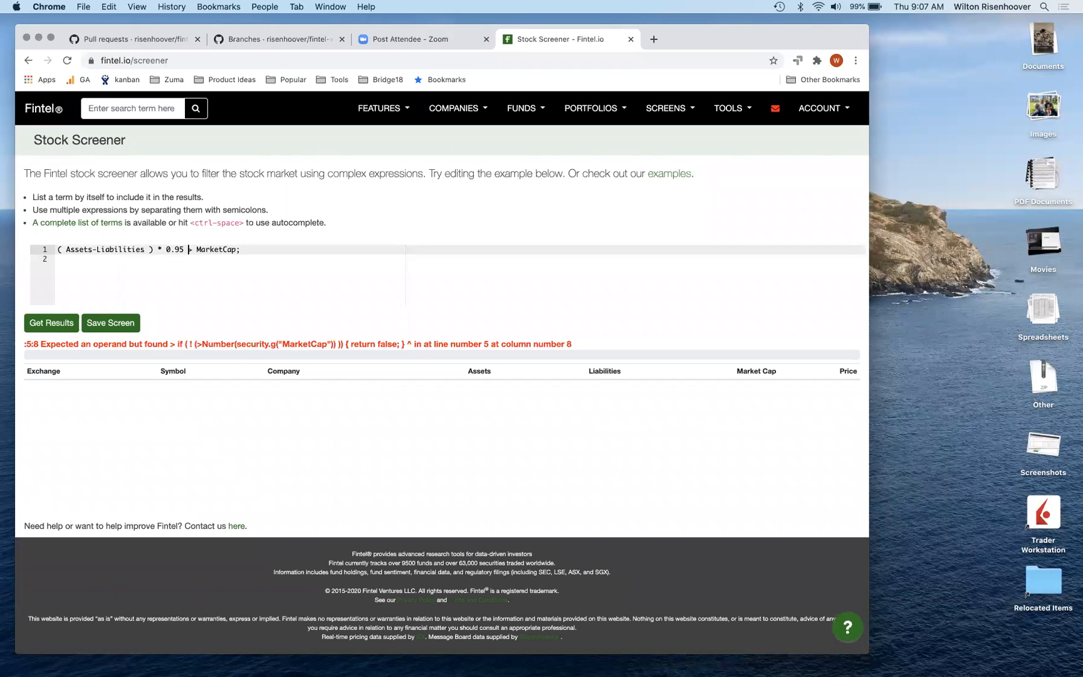
# Paste the cut Exchange, MarketCap, Price, Volume and RevenueGrowth expressions back below the Assets-Liabilities formula.
pyautogui.press('Down')
pyautogui.press('super+v')
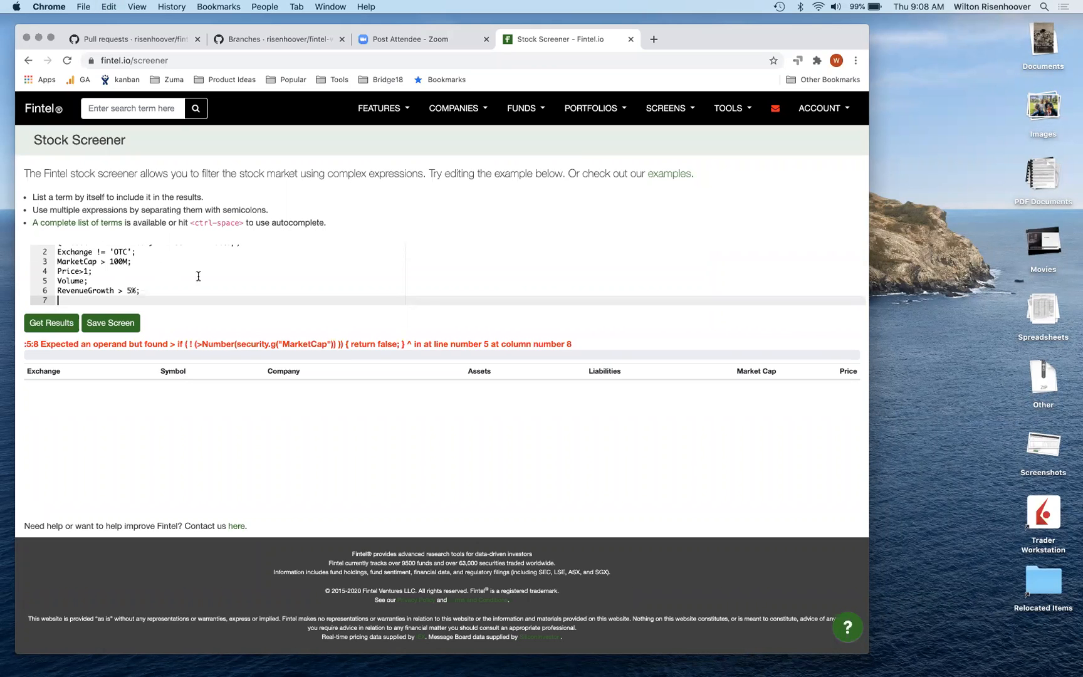
pyautogui.scroll(1, 216, 281)
pyautogui.click(207, 263)
pyautogui.press('Up')
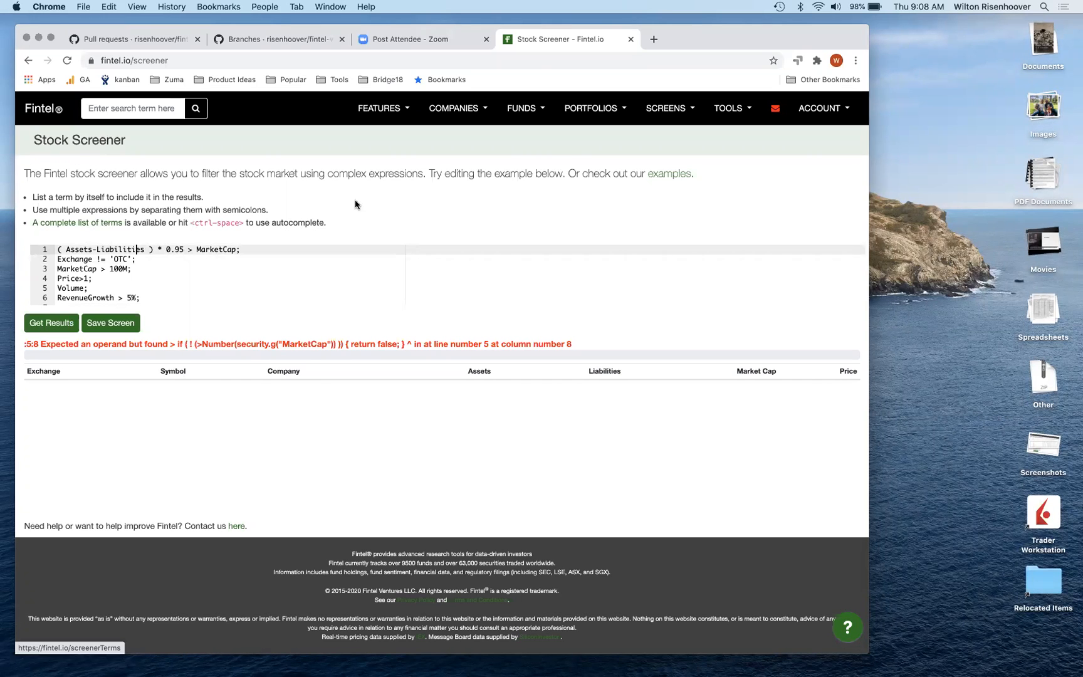
# Open the complete list of screener terms in a new tab and browse its sections through Annual Growth.
pyautogui.rightClick(100, 224)
pyautogui.click(141, 233)
pyautogui.click(693, 38)
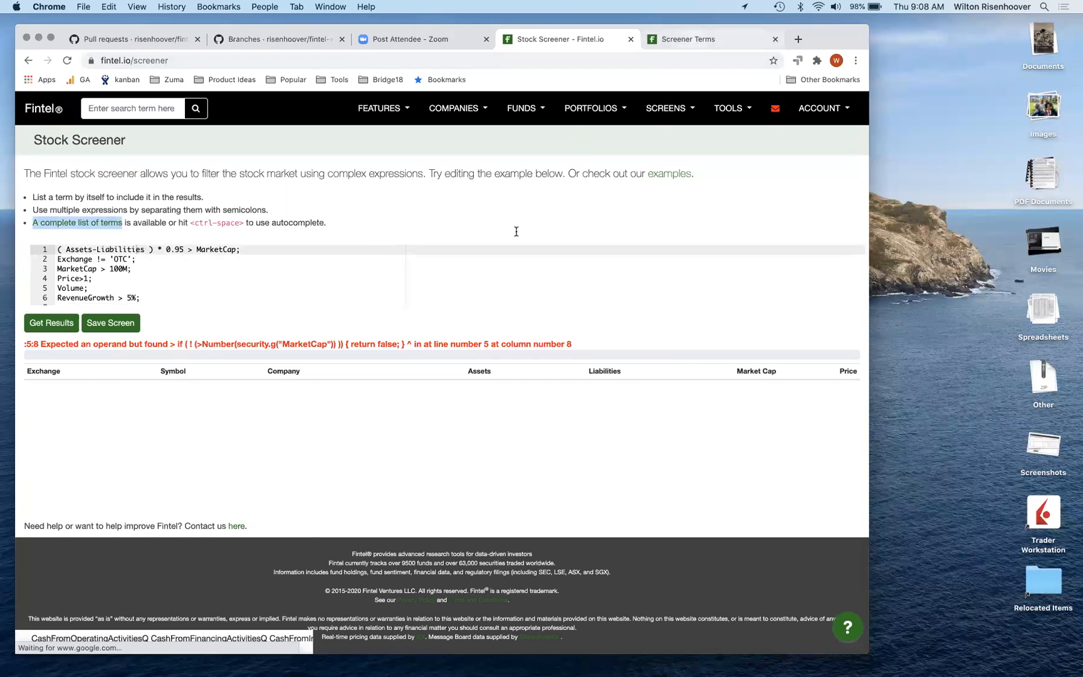
pyautogui.scroll(-10, 464, 343)
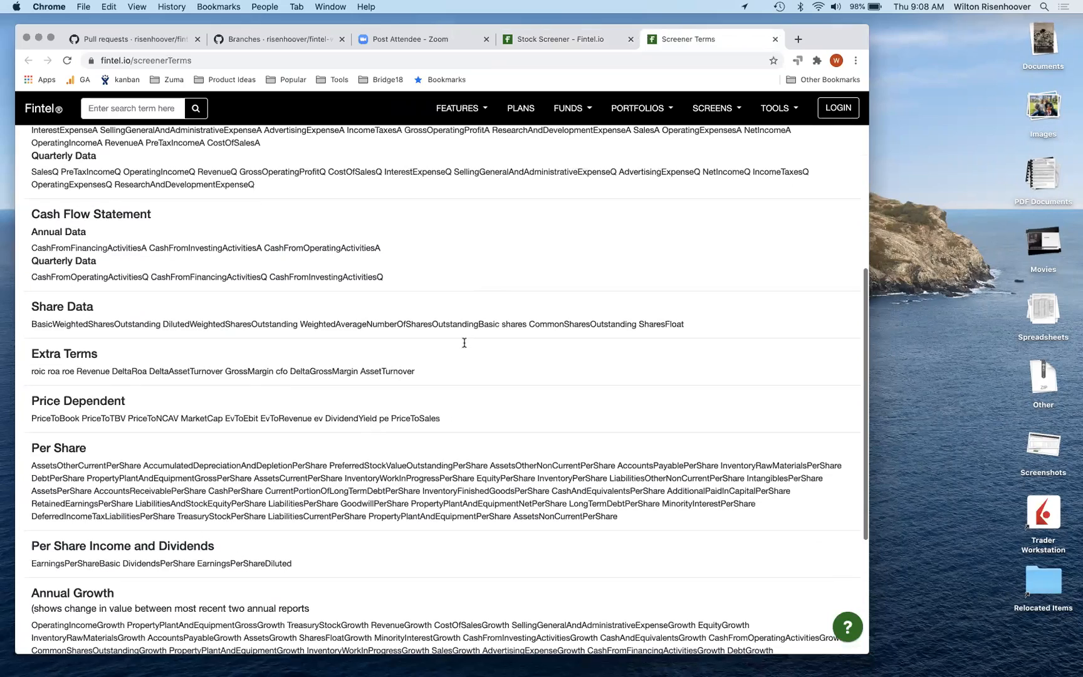
pyautogui.scroll(-6, 465, 346)
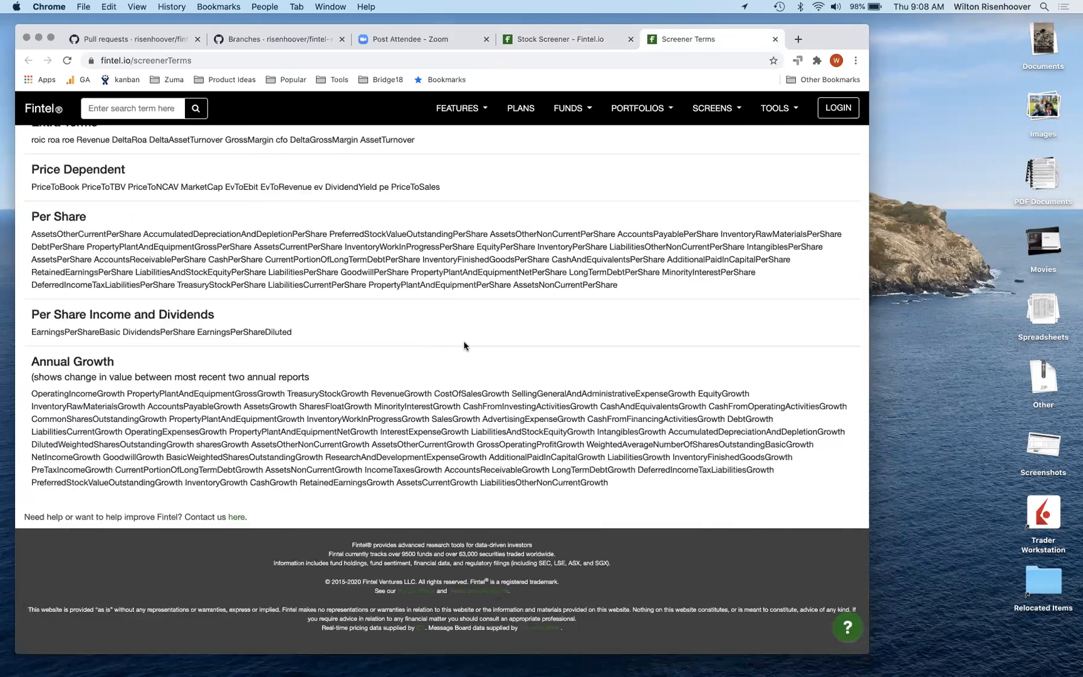
pyautogui.scroll(9, 465, 344)
pyautogui.scroll(3, 126, 424)
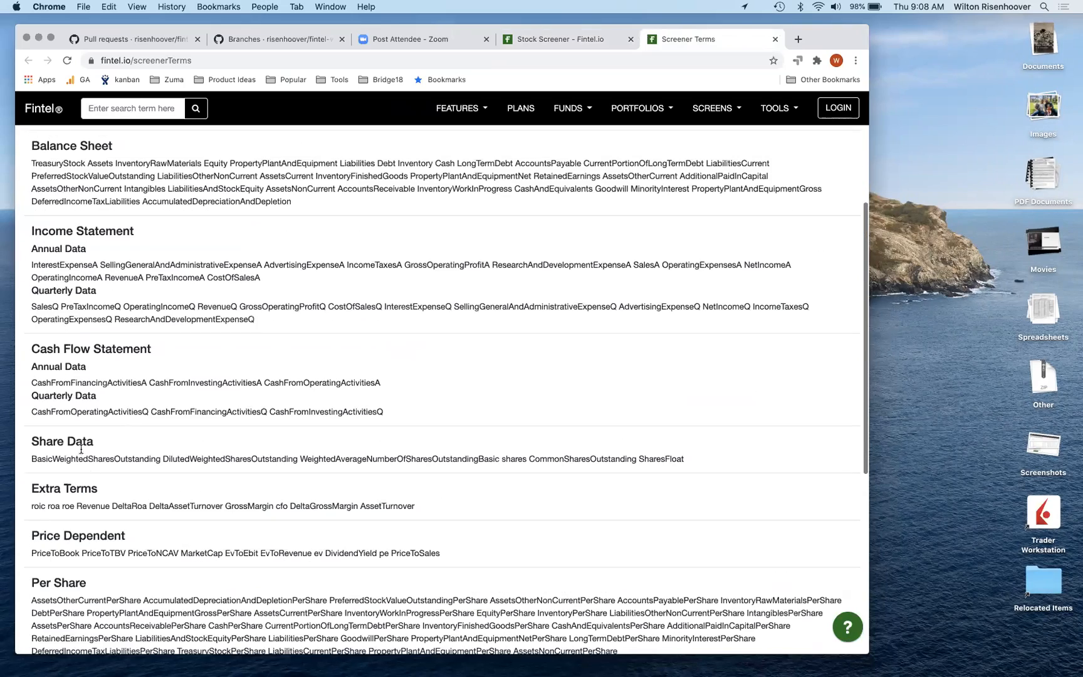
pyautogui.scroll(5, 87, 492)
pyautogui.scroll(-6, 88, 493)
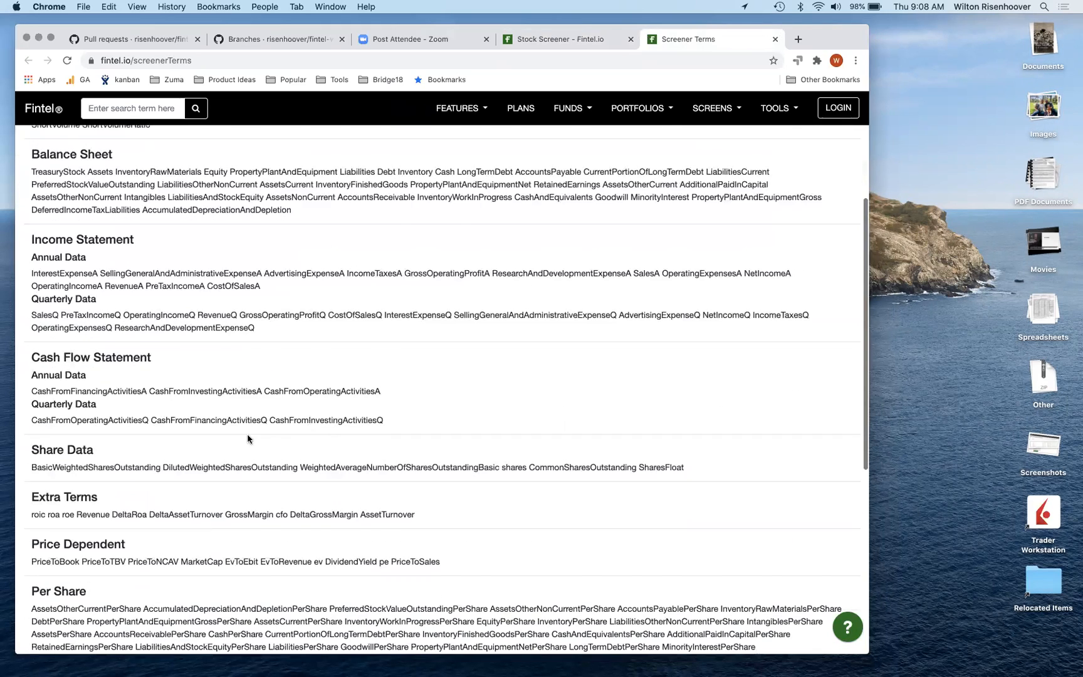
pyautogui.scroll(-1, 213, 455)
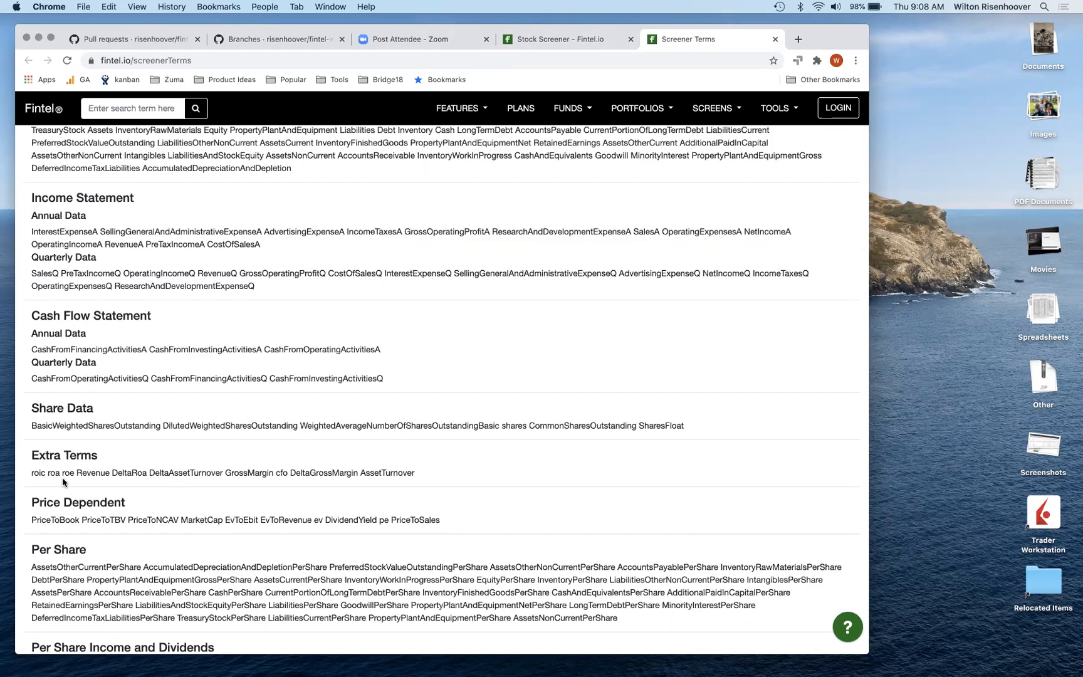
pyautogui.scroll(-1, 62, 481)
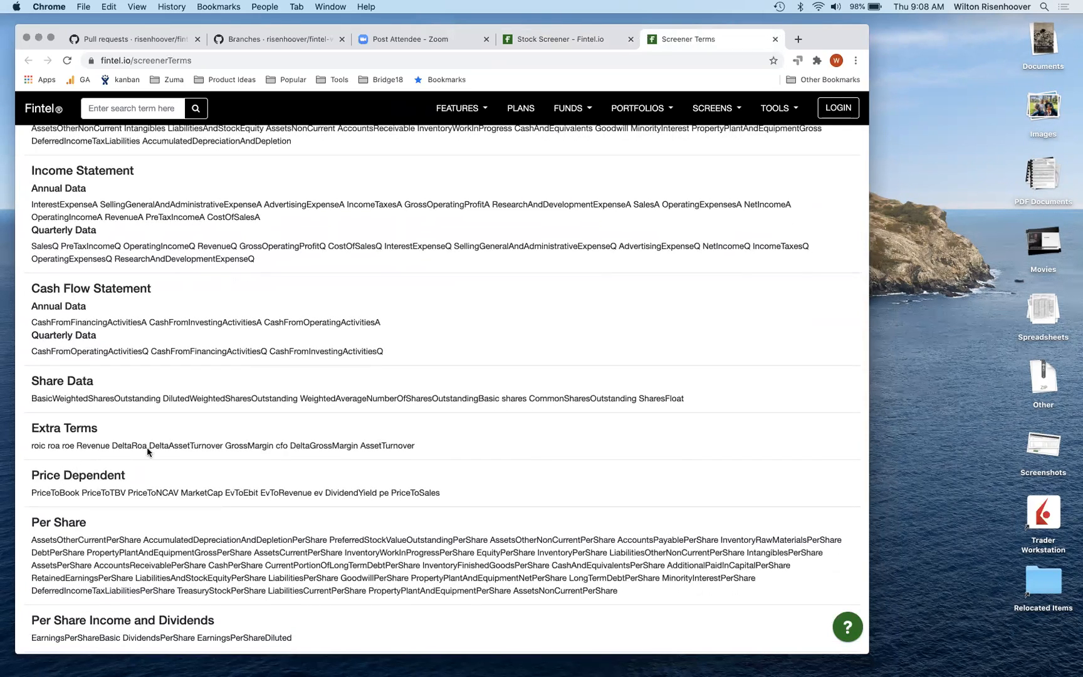
# Examine the cfo entry under Extra Terms and the OperatingIncomeGrowth and AccountsPayableGrowth entries under Annual Growth.
pyautogui.doubleClick(279, 444)
pyautogui.scroll(-5, 220, 412)
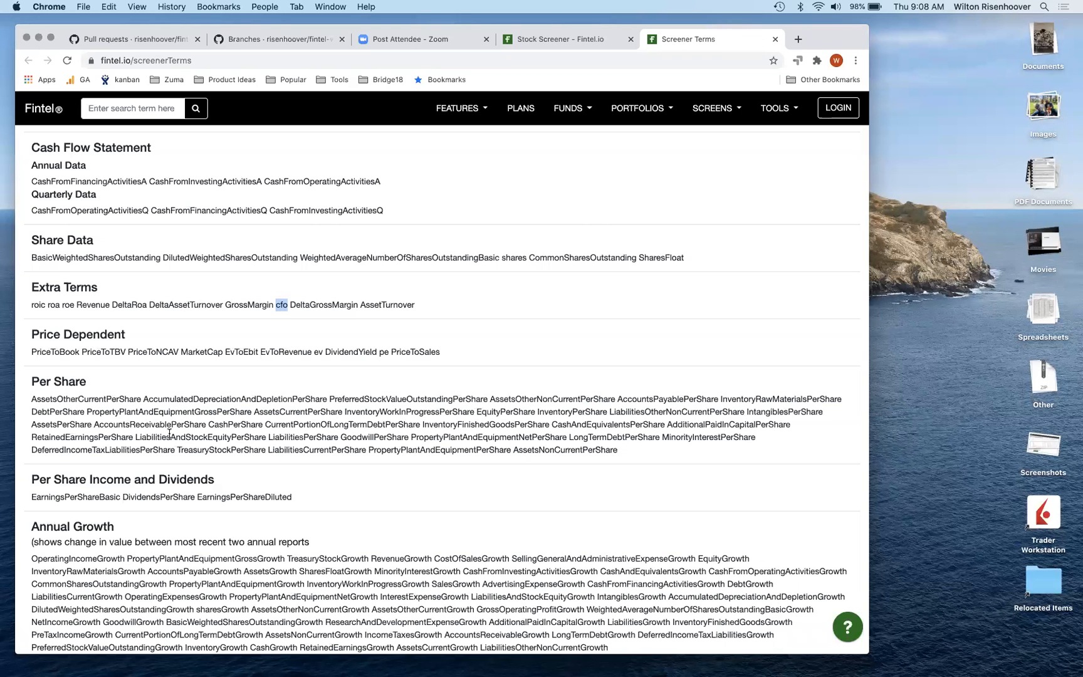
pyautogui.scroll(-3, 169, 433)
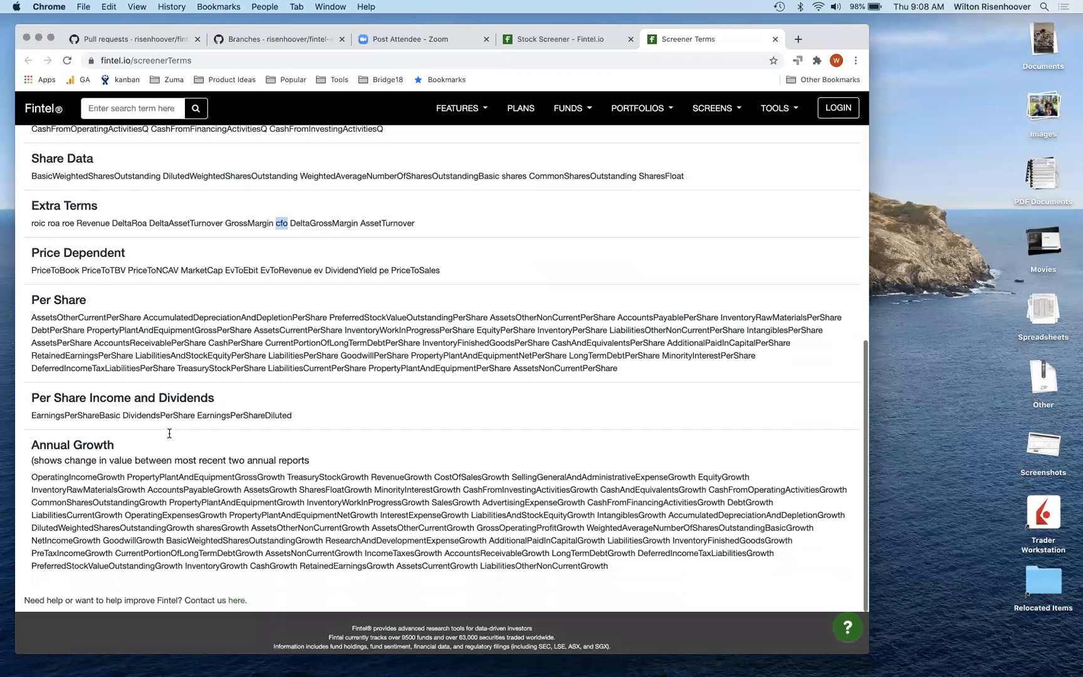
pyautogui.scroll(-1, 157, 432)
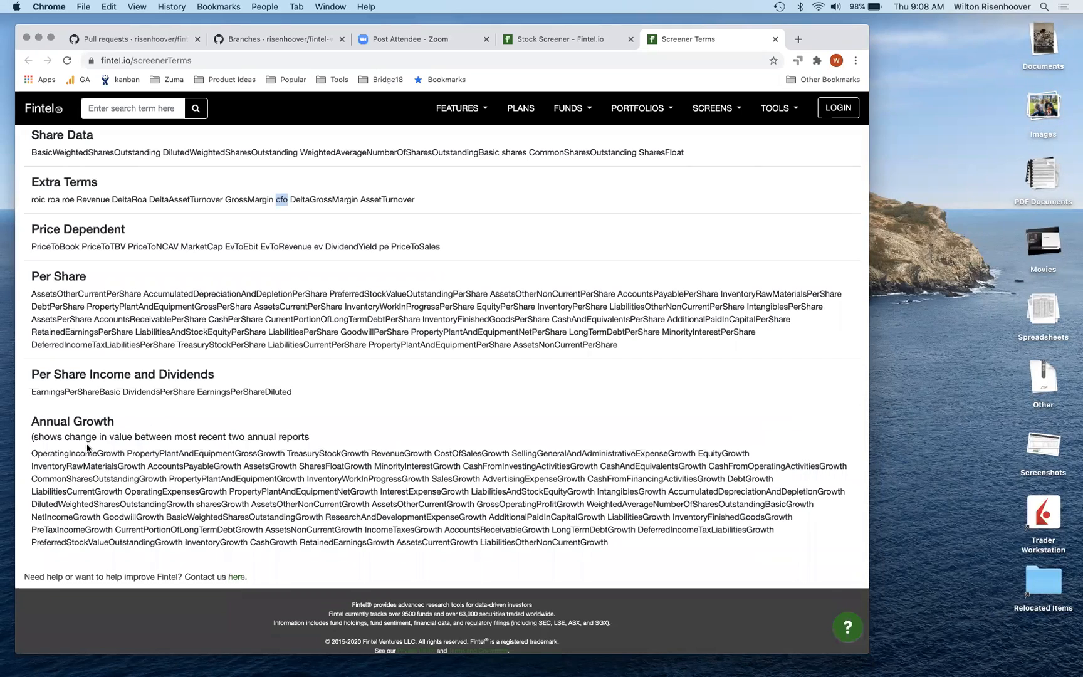
pyautogui.moveTo(48, 453); pyautogui.dragTo(107, 455)
pyautogui.doubleClick(189, 466)
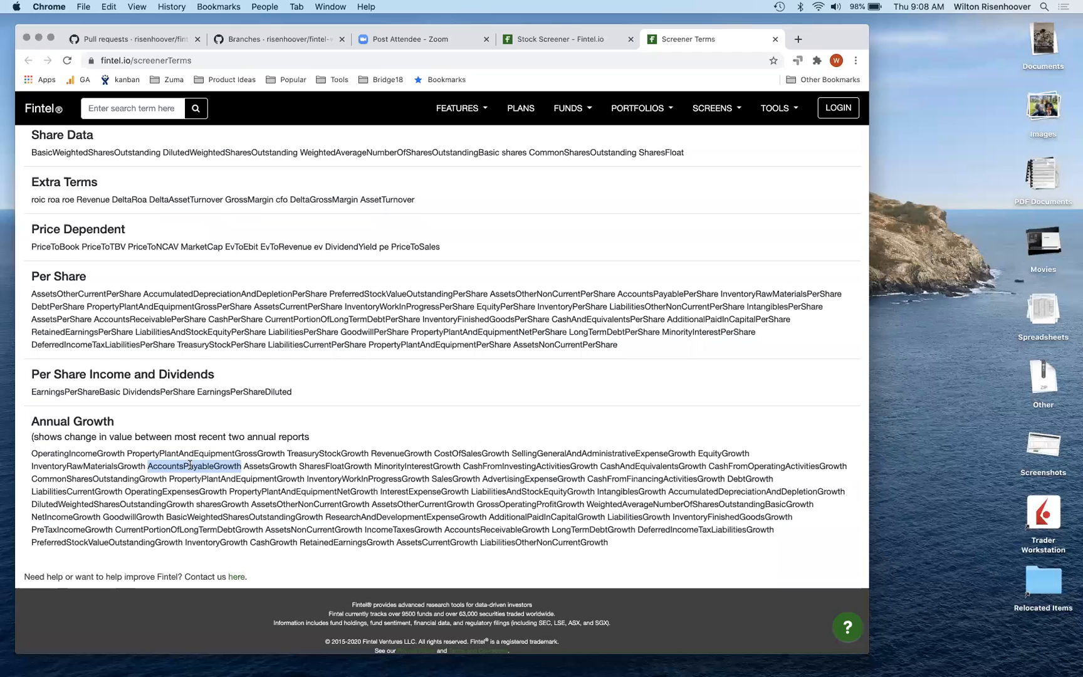
# Return to the beginning of the Screener Terms list and compare it with the expressions on the Stock Screener page.
pyautogui.scroll(3, 190, 465)
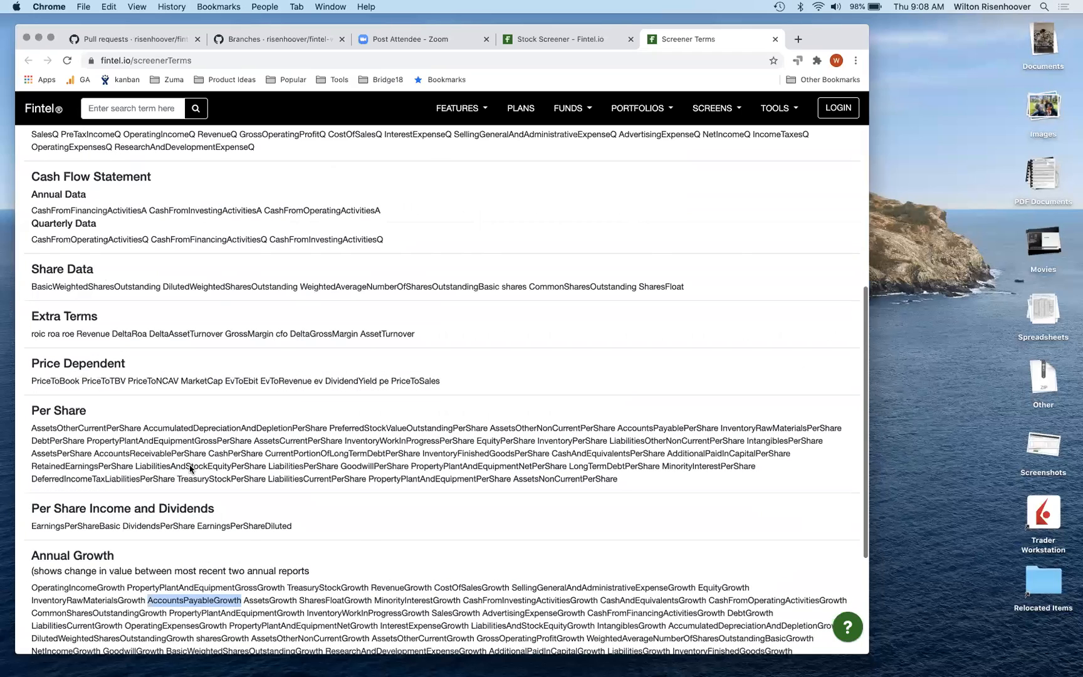
pyautogui.scroll(7, 190, 469)
pyautogui.scroll(3, 333, 447)
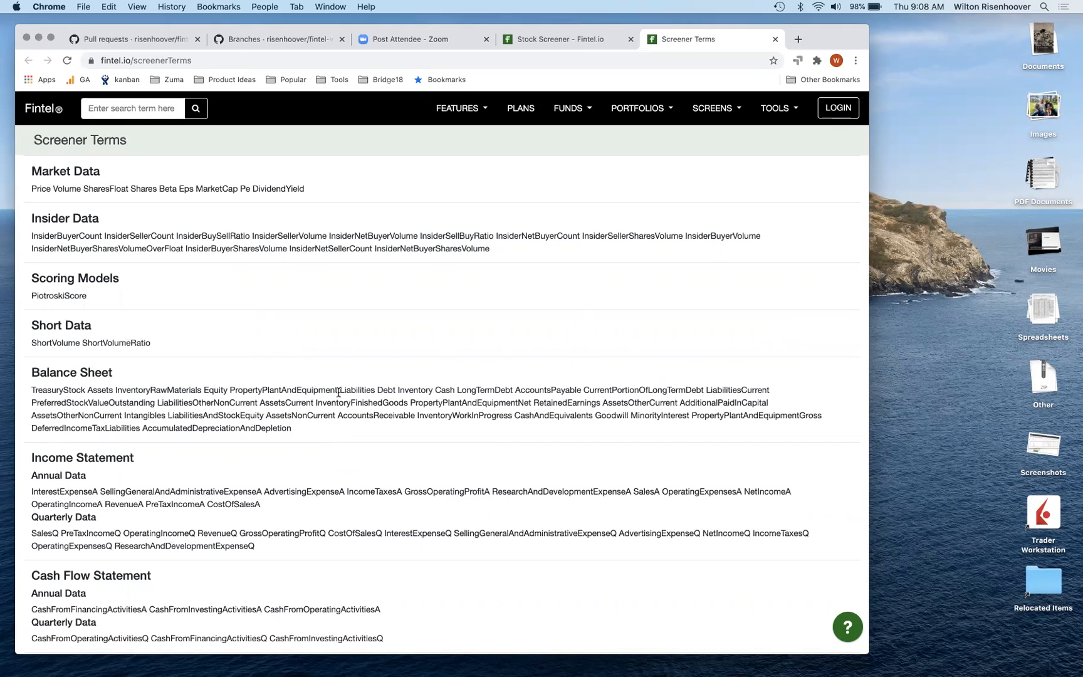
pyautogui.scroll(1, 338, 392)
pyautogui.click(550, 41)
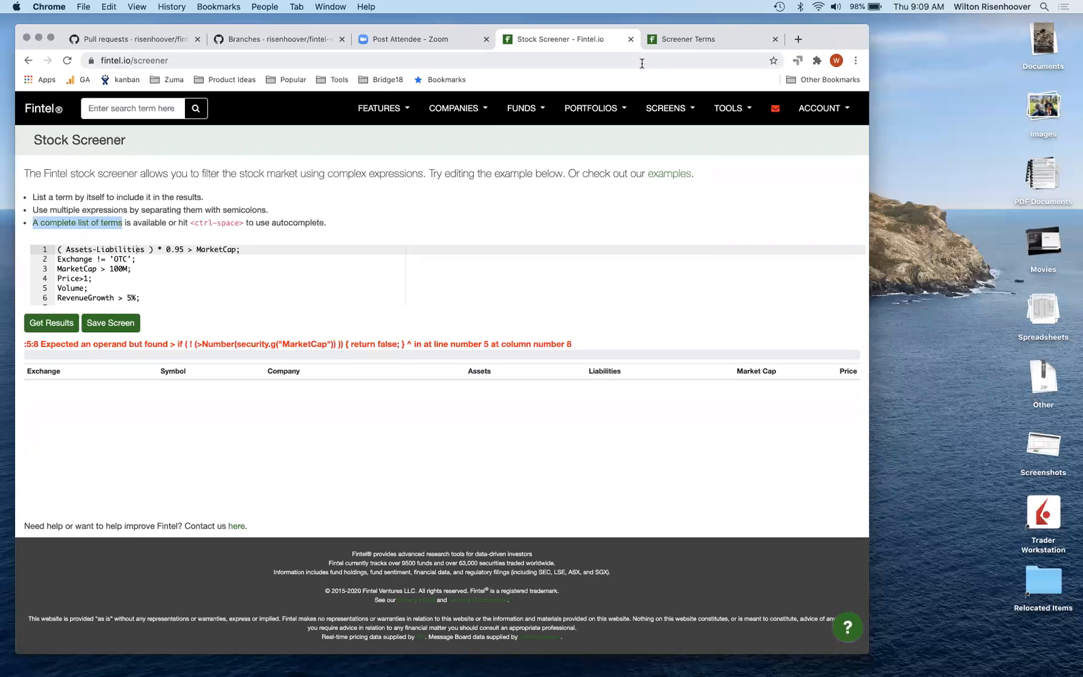
pyautogui.click(688, 40)
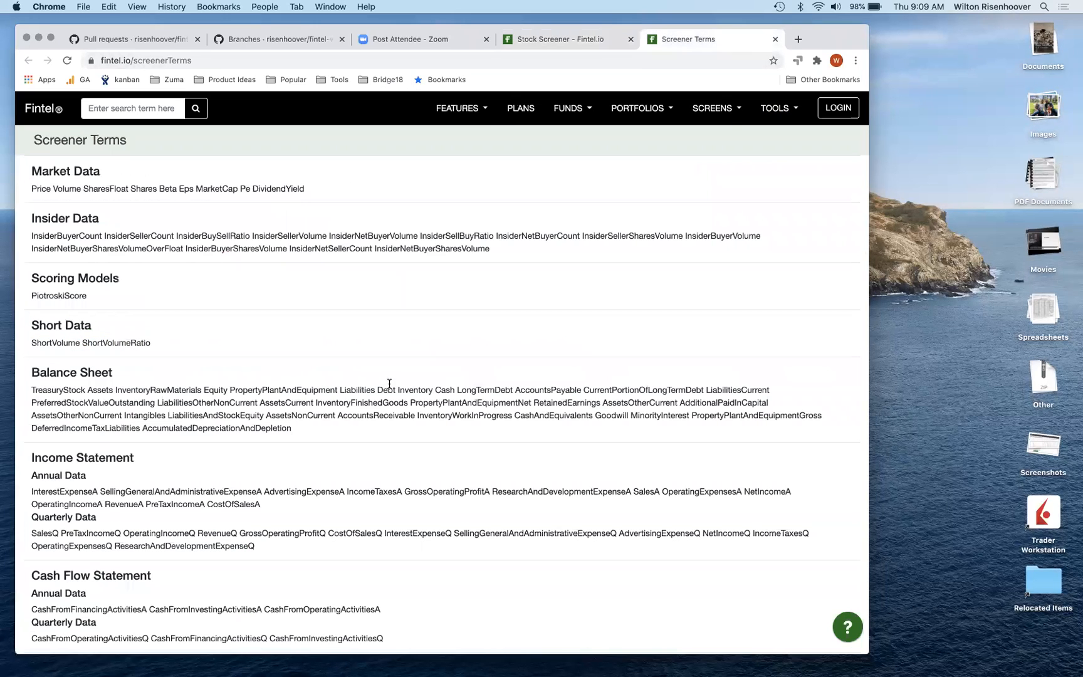
# Browse the Screener Terms list from Cash Flow Statement through the end of Annual Growth.
pyautogui.scroll(-7, 385, 395)
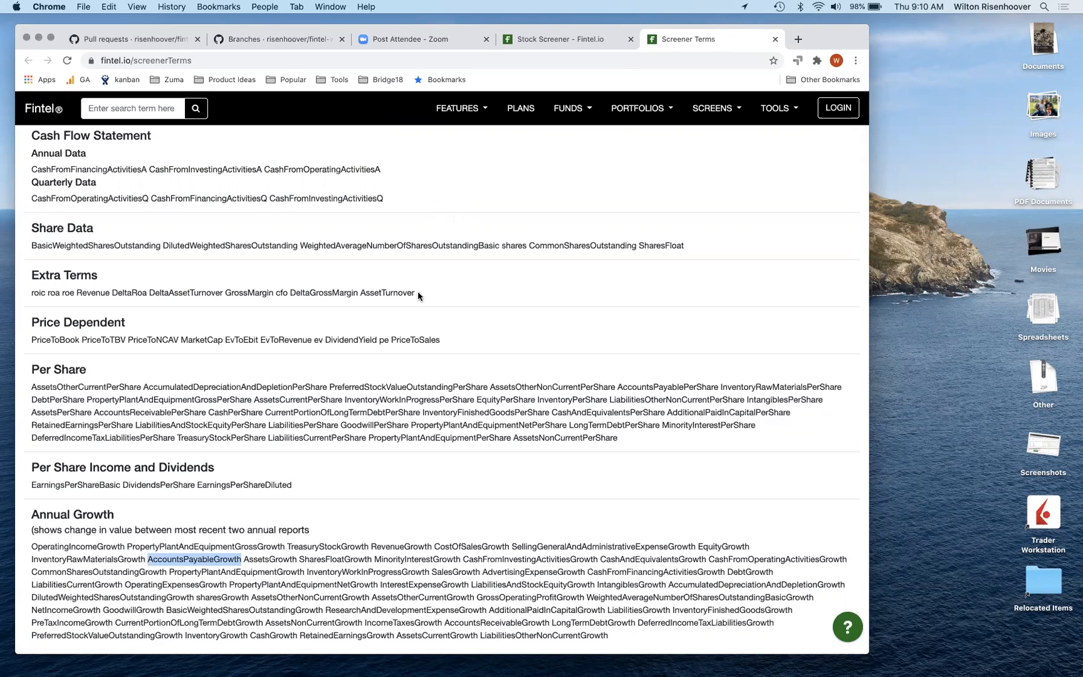
pyautogui.scroll(-3, 417, 294)
pyautogui.scroll(-1, 417, 339)
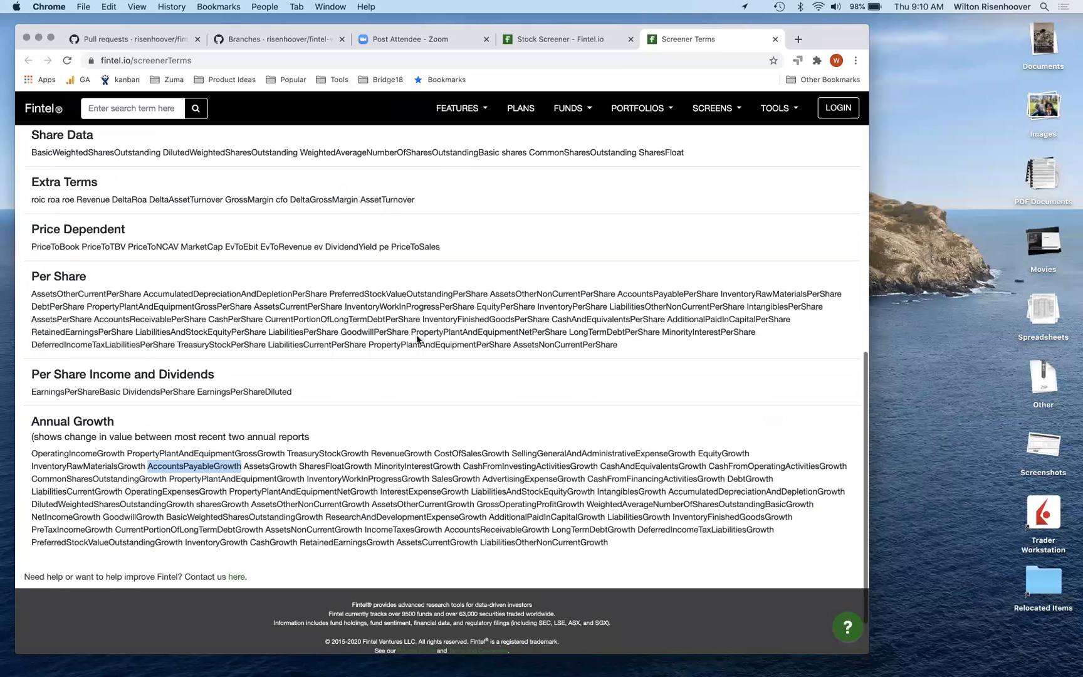
pyautogui.scroll(-1, 418, 339)
pyautogui.scroll(2, 496, 282)
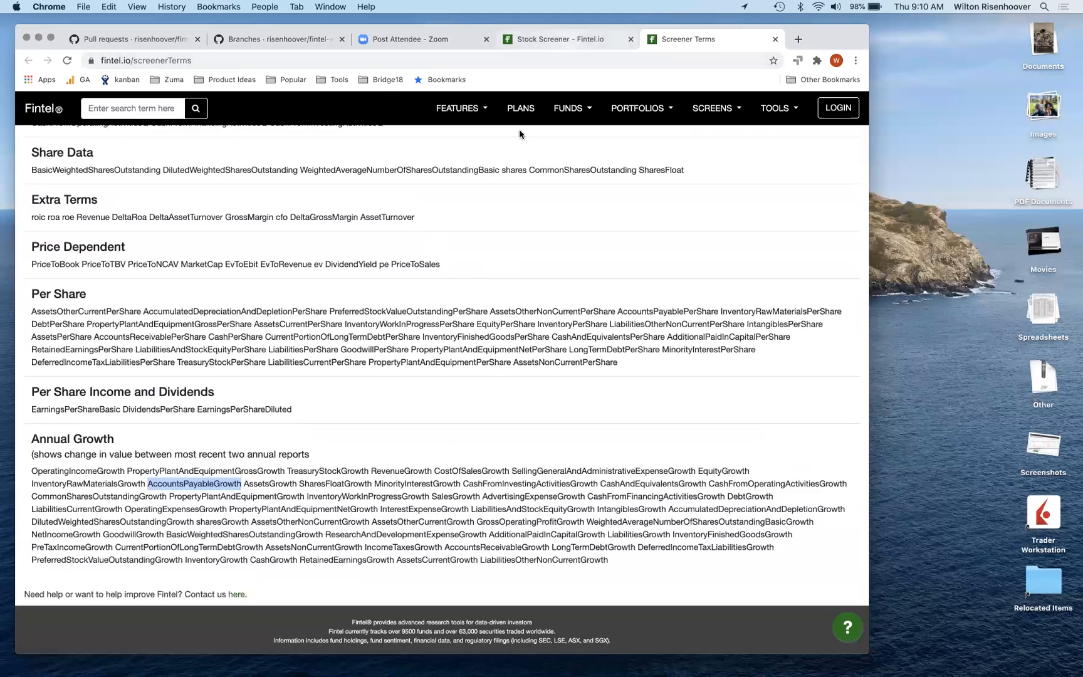
# Return to the Stock Screener and wrap the formula's first part in parentheses so it reads (( Assets-Liabilities ) * 0.95) > MarketCap.
pyautogui.hotkey('ctrl', 'shift', 'Tab')
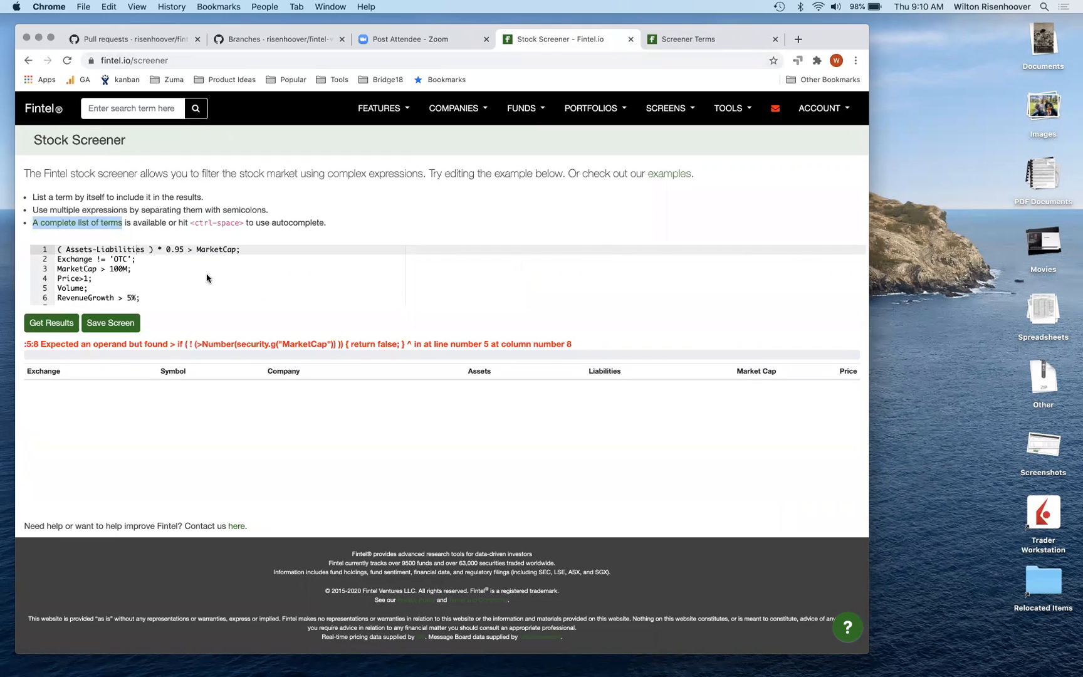
pyautogui.click(193, 266)
pyautogui.press('super+Up')
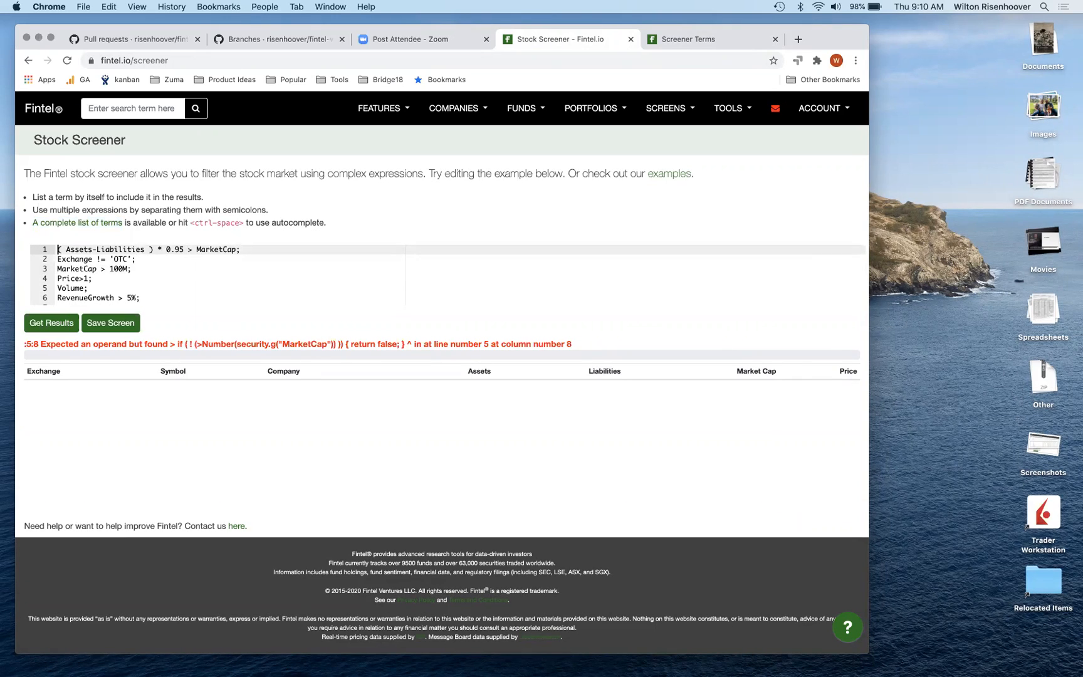
pyautogui.press('Right')
pyautogui.press('Right')
pyautogui.press('Right')
pyautogui.write('(')
pyautogui.hotkey('alt', 'Right')
pyautogui.hotkey('alt', 'Right')
pyautogui.hotkey('alt', 'Right')
pyautogui.hotkey('alt', 'Right')
pyautogui.hotkey('alt', 'Right')
pyautogui.hotkey('alt', 'Right')
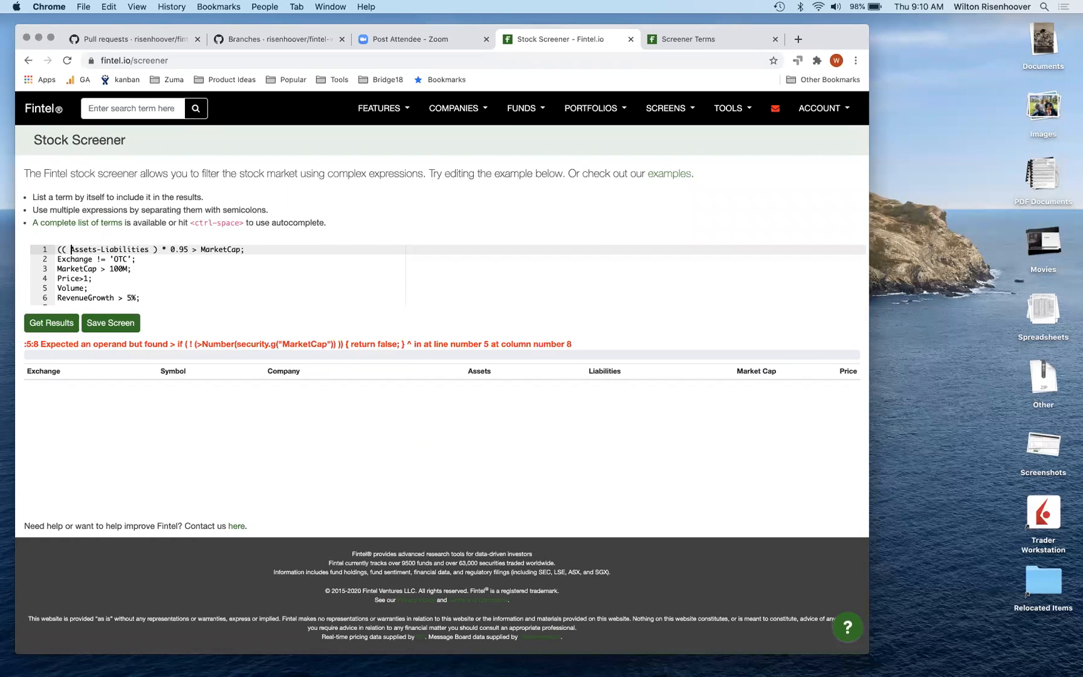
pyautogui.write(')')
pyautogui.press('Left')
pyautogui.press('Left')
pyautogui.press('Left')
pyautogui.press('Left')
pyautogui.press('Left')
pyautogui.press('Left')
pyautogui.press('Left')
pyautogui.press('Left')
pyautogui.press('Left')
# Replace the M suffix of the MarketCap threshold with T, K and N in turn, and remove the suffix altogether.
pyautogui.press('Down')
pyautogui.press('Down')
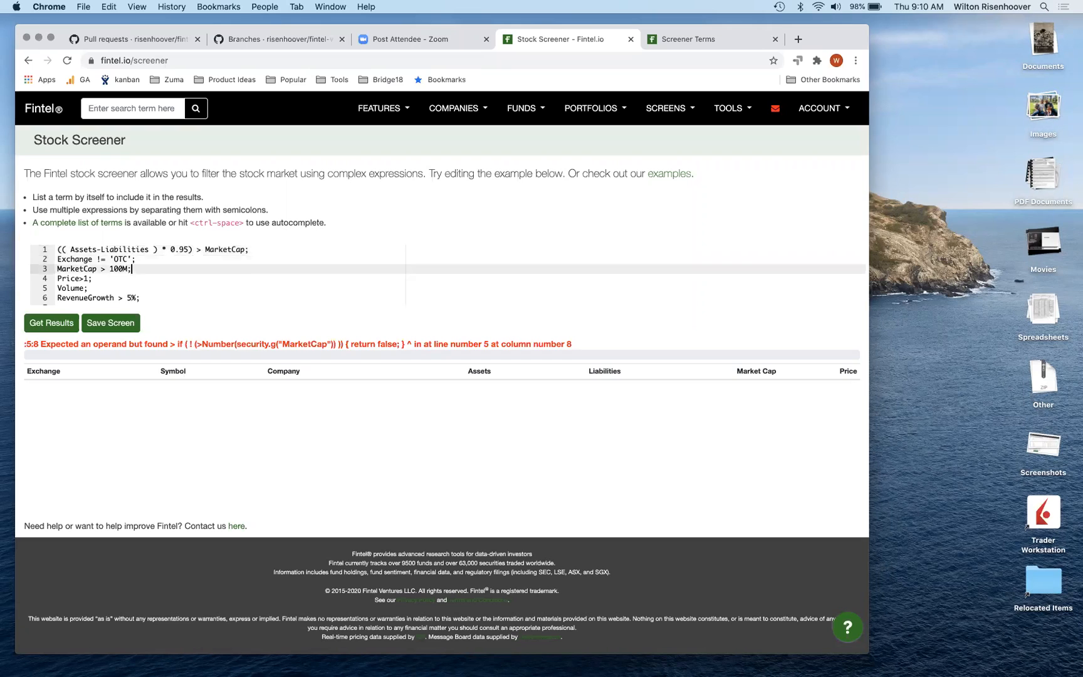
pyautogui.press('Left')
pyautogui.press('BackSpace')
pyautogui.write('T')
pyautogui.press('BackSpace')
pyautogui.write('K')
pyautogui.press('BackSpace')
pyautogui.write('K')
pyautogui.press('BackSpace')
pyautogui.write('t')
pyautogui.press('BackSpace')
pyautogui.write('N')
pyautogui.press('BackSpace')
# Extend the MarketCap threshold with three zeros so the expression reads MarketCap > 100000.
pyautogui.write('000')
pyautogui.press('BackSpace')
pyautogui.press('BackSpace')
pyautogui.press('BackSpace')
pyautogui.write(',000')
pyautogui.press('Left')
pyautogui.press('Left')
pyautogui.press('Left')
pyautogui.press('BackSpace')
# Move the Exchange != 'OTC' line above the Assets-Liabilities formula, leaving a blank line between them.
pyautogui.press('Up')
pyautogui.press('End')
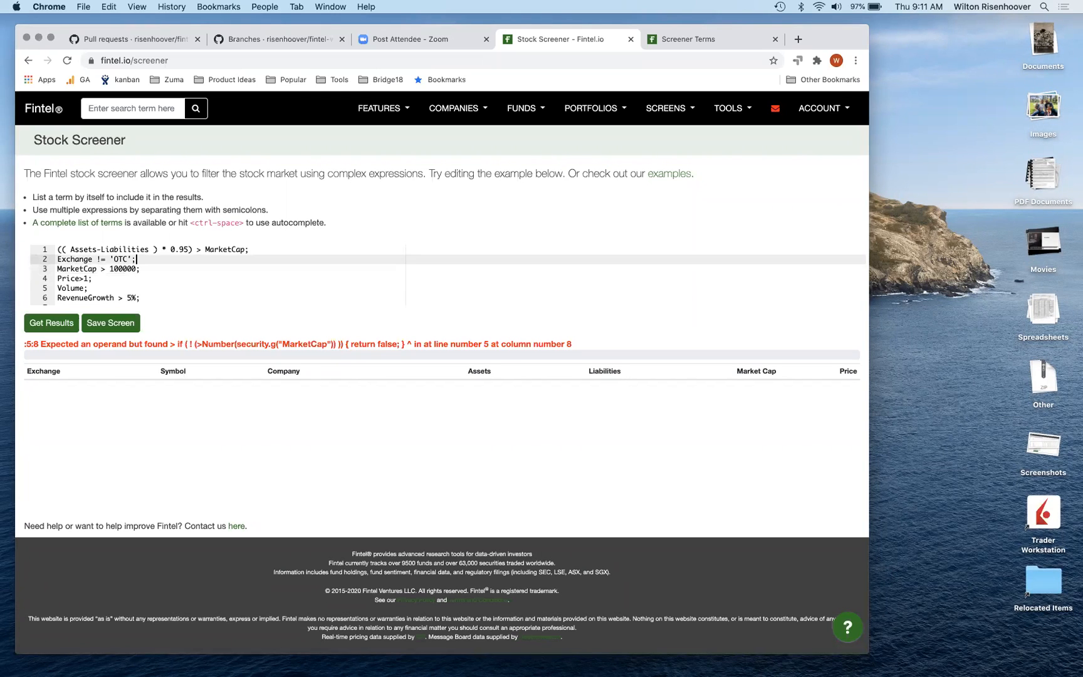
pyautogui.press('Home')
pyautogui.hotkey('shift', 'Down')
pyautogui.press('super+x')
pyautogui.press('Up')
pyautogui.press('Return')
pyautogui.press('Up')
pyautogui.press('super+v')
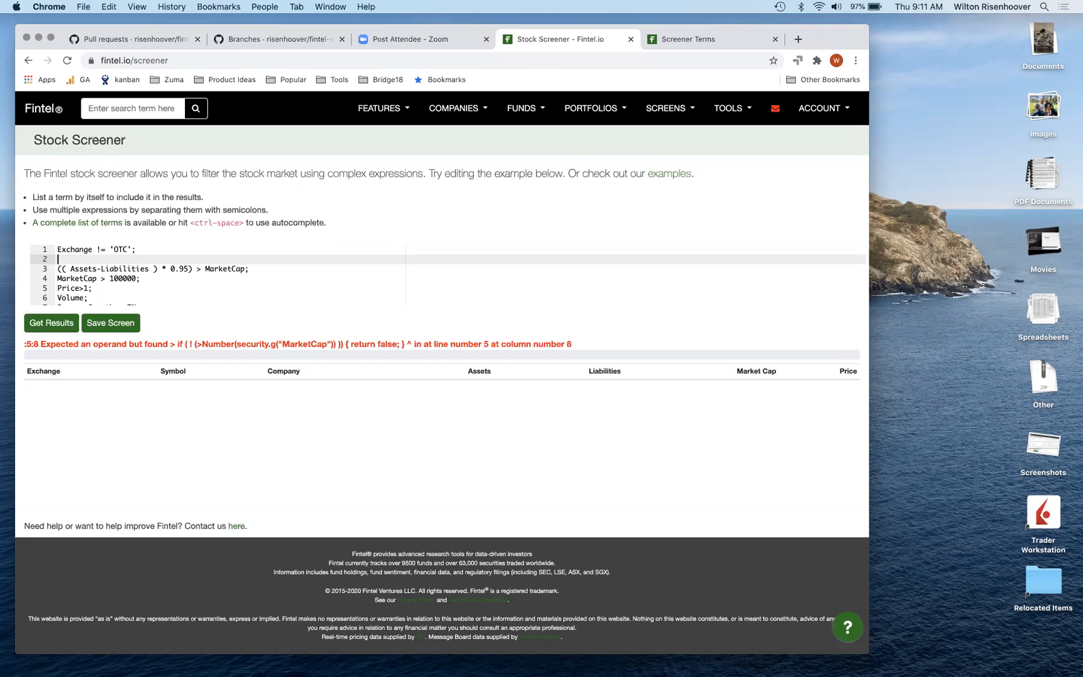
# Change the exchange expression to Exchange = 'OTC', run the screen and stop it after the first results.
pyautogui.press('Up')
pyautogui.press('super+Right')
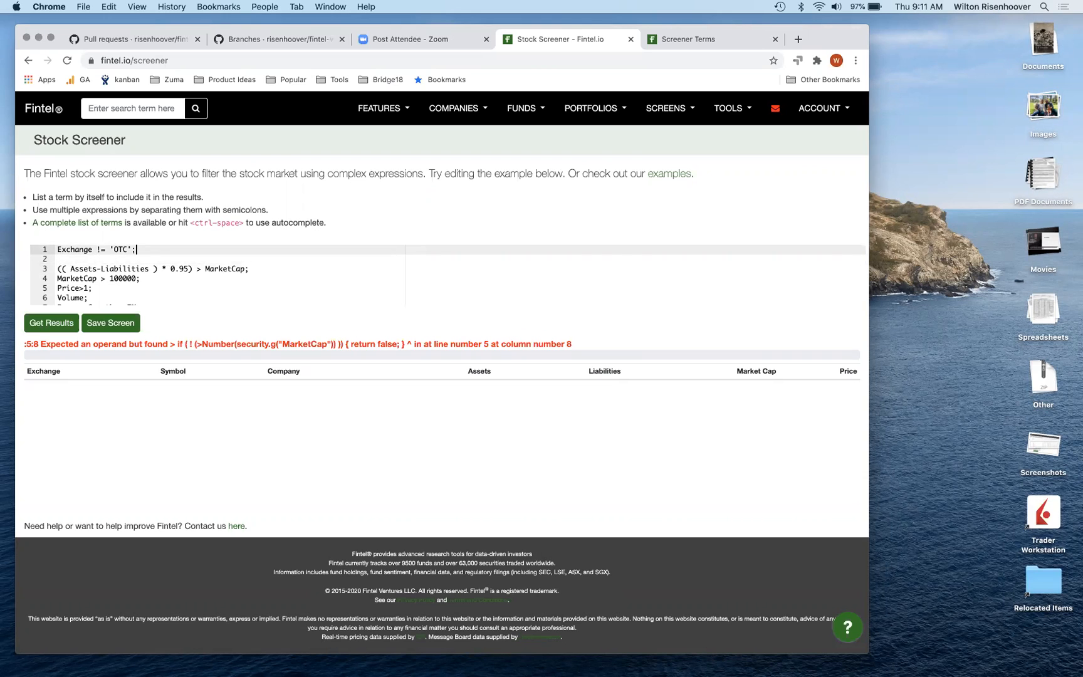
pyautogui.hotkey('alt', 'Left')
pyautogui.hotkey('alt', 'Left')
pyautogui.hotkey('alt', 'Left')
pyautogui.press('Right')
pyautogui.press('BackSpace')
pyautogui.press('Down')
pyautogui.press('Down')
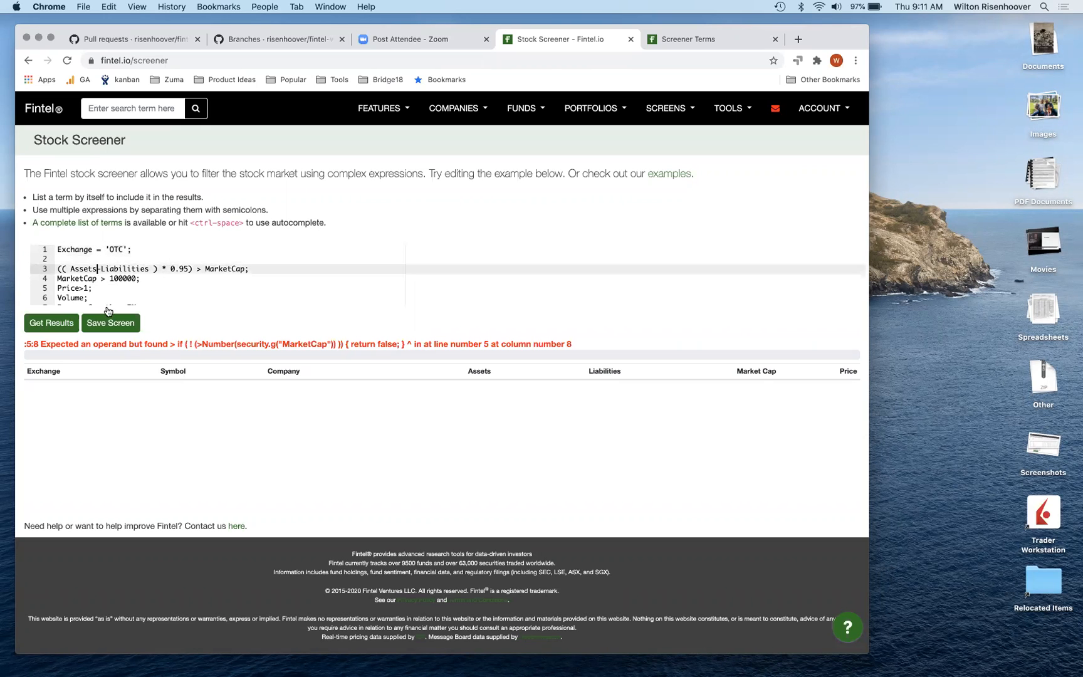
pyautogui.click(51, 323)
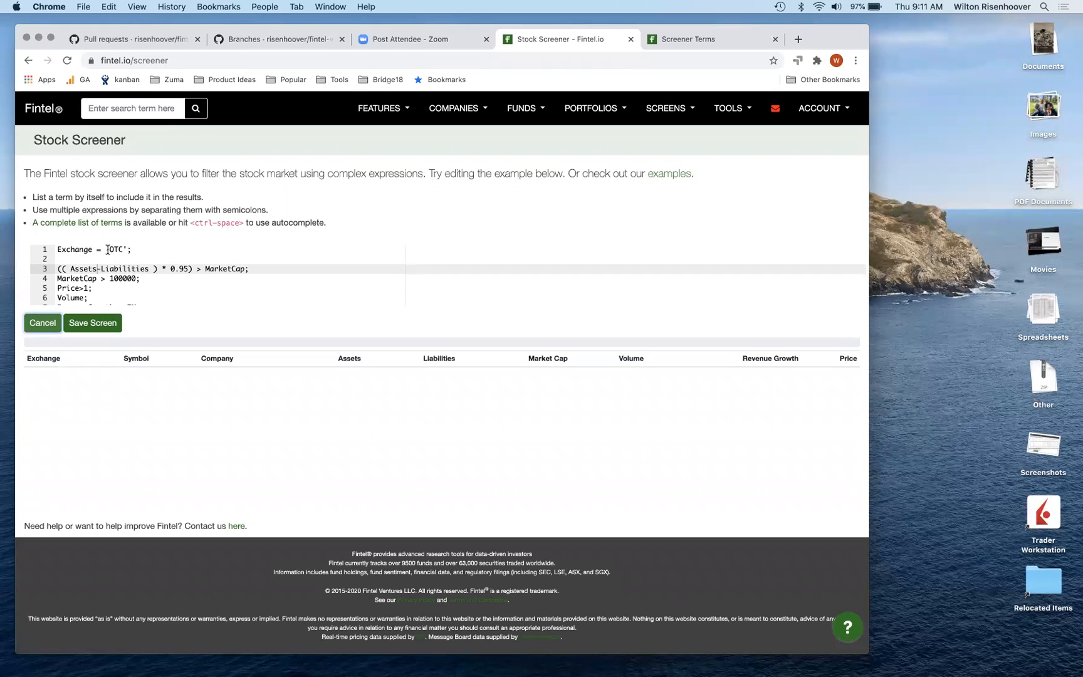
pyautogui.click(108, 249)
pyautogui.click(44, 322)
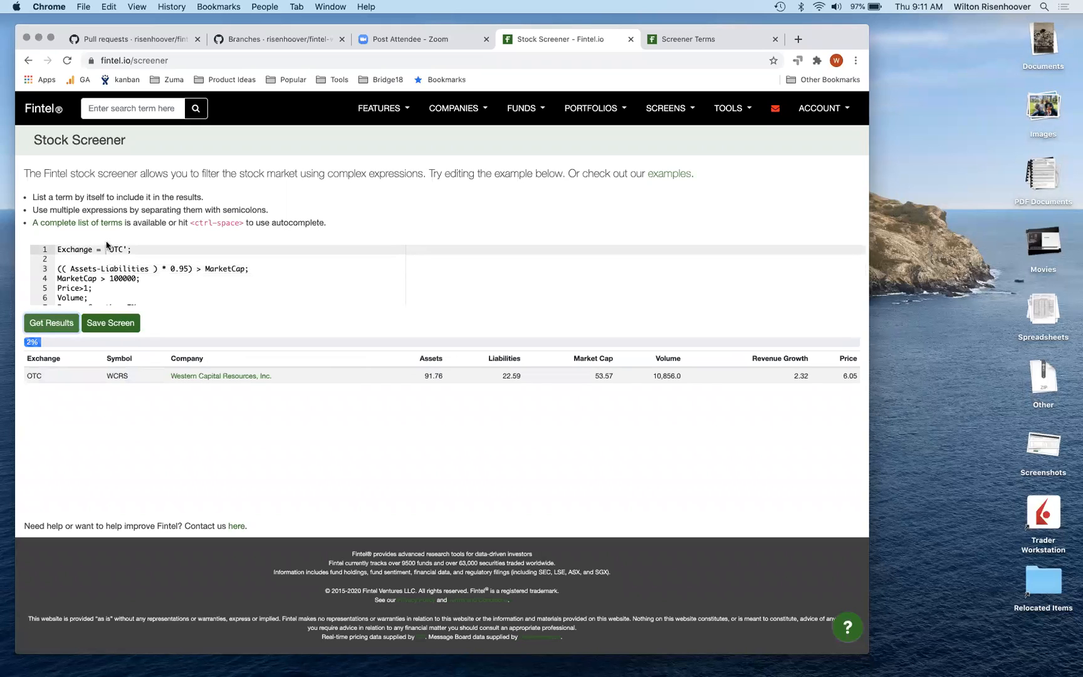
# Replace OTC in the Exchange expression with NASDAQ, NYSE and AMEX in turn.
pyautogui.click(130, 248)
pyautogui.doubleClick(110, 249)
pyautogui.write('NASDAQ')
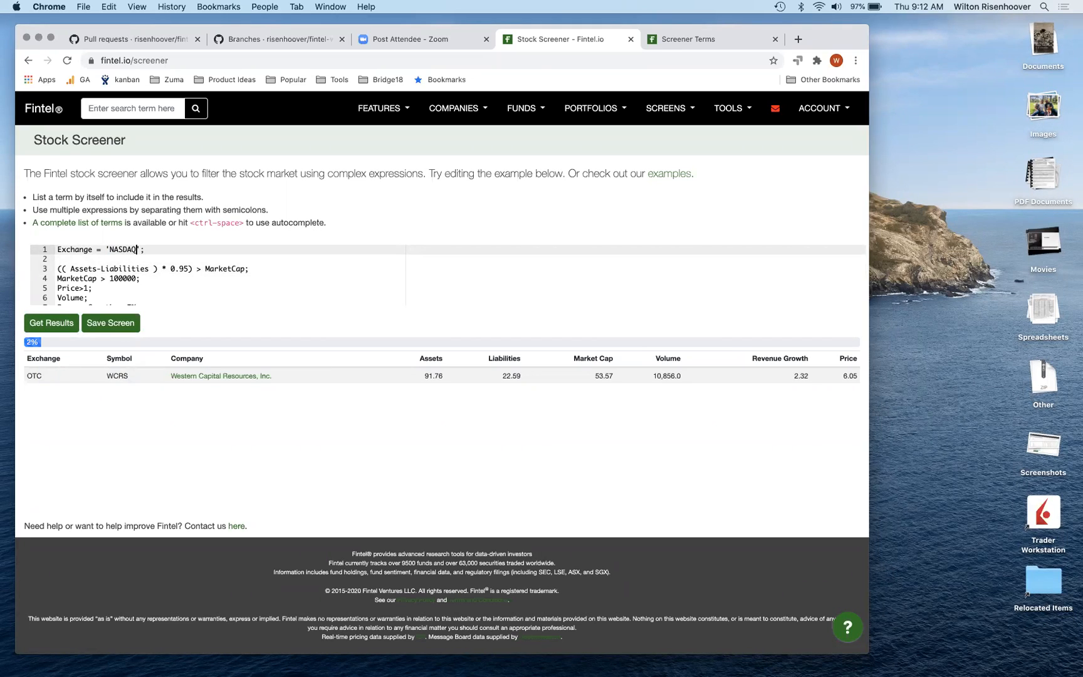
pyautogui.doubleClick(120, 248)
pyautogui.write('NYSE')
pyautogui.doubleClick(119, 250)
pyautogui.write('AMEX')
# Rewrite the exchange condition as Exchange in ('AMEX', 'NYSE', 'NASDAQ').
pyautogui.press('Right')
pyautogui.write('||')
pyautogui.press('BackSpace')
pyautogui.press('BackSpace')
pyautogui.press('BackSpace')
pyautogui.press('BackSpace')
pyautogui.press('BackSpace')
pyautogui.press('BackSpace')
pyautogui.press('BackSpace')
pyautogui.press('BackSpace')
pyautogui.press('BackSpace')
pyautogui.press('BackSpace')
pyautogui.press('BackSpace')
pyautogui.press('BackSpace')
pyautogui.write("in ('AMEX', 'NYSE', 'NASDAQ')")
# Replace the whole first line with exchange != 'OTC' and run the screen.
pyautogui.press('Home')
pyautogui.hotkey('shift', 'End')
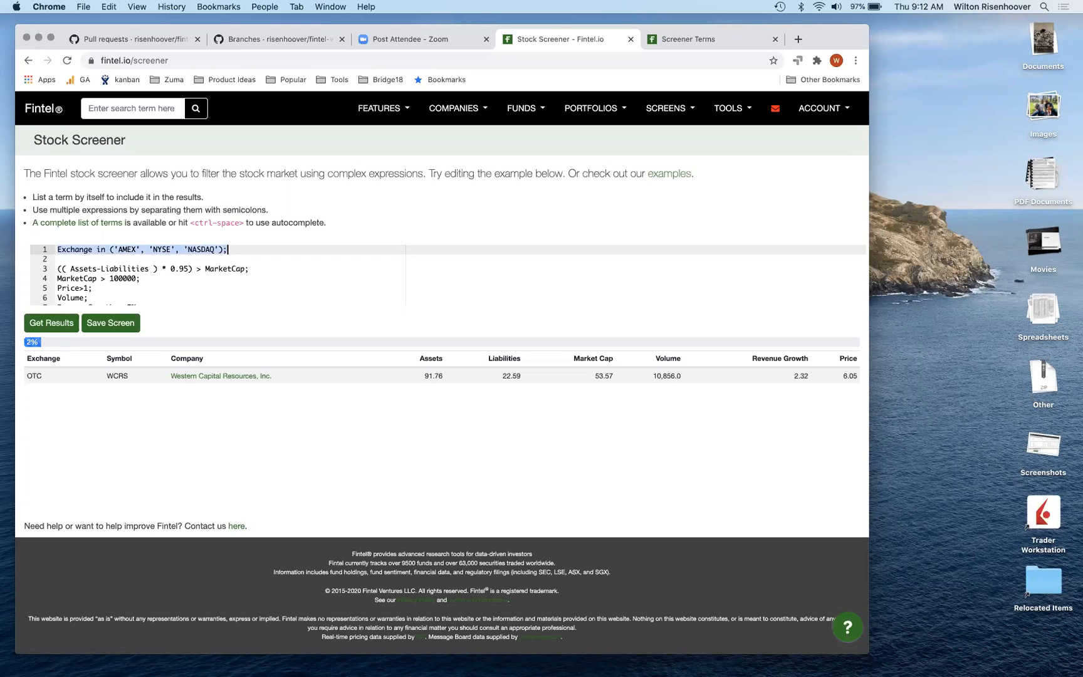
pyautogui.write("exchange != 'OTC'")
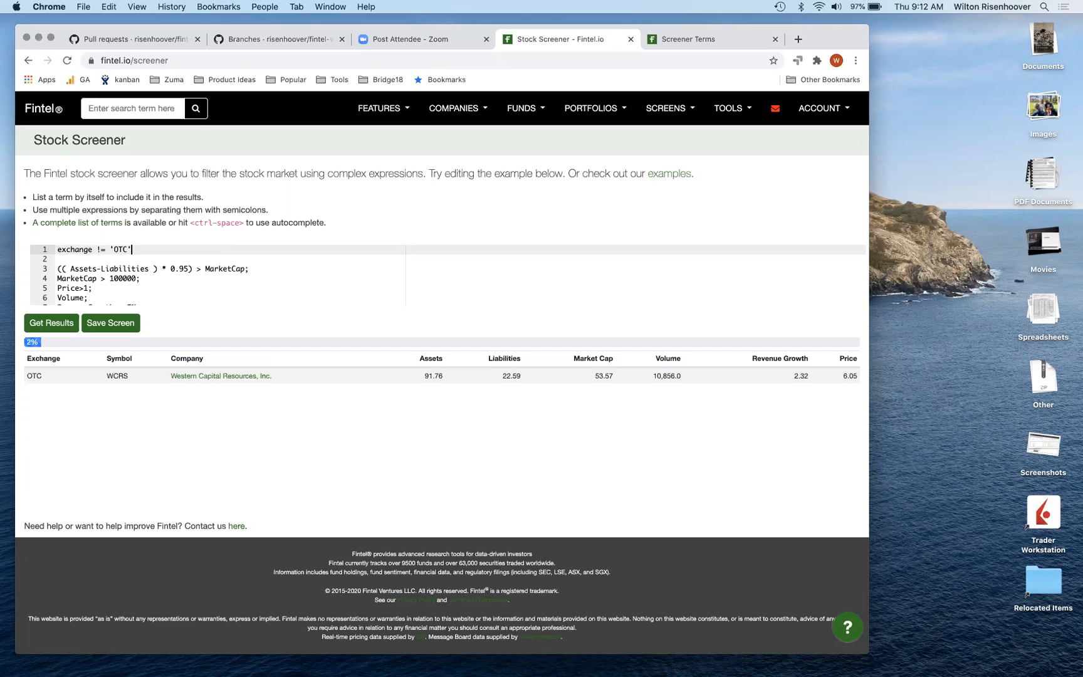
pyautogui.press('Down')
pyautogui.press('Down')
pyautogui.click(38, 331)
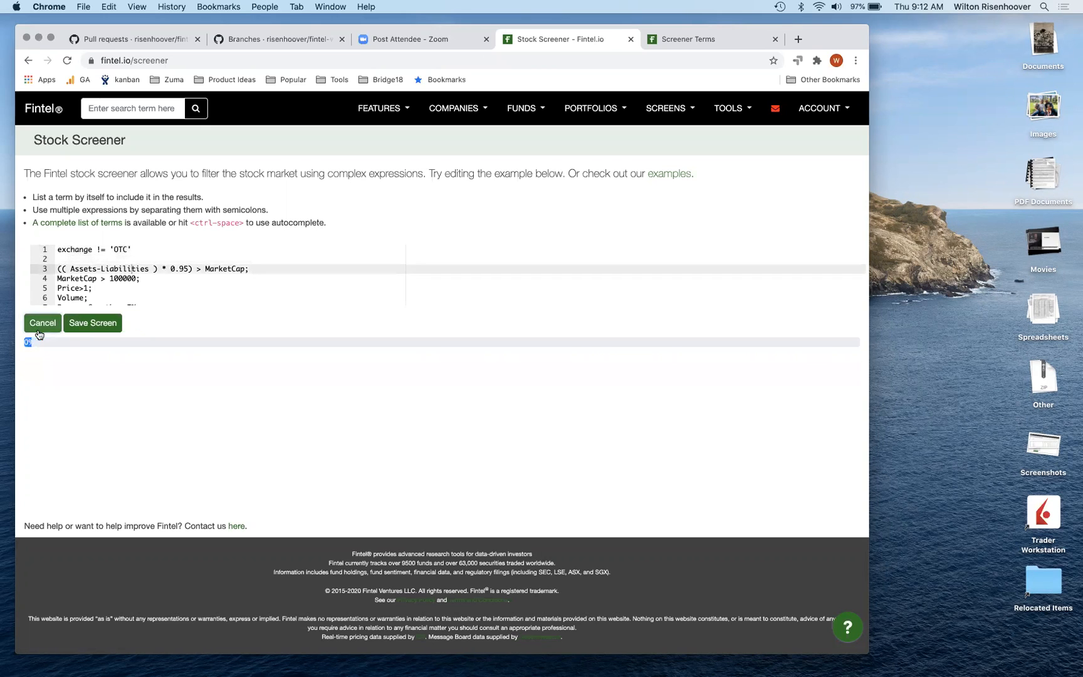
# Review the remaining filter expressions while results load and stop the running screen.
pyautogui.scroll(-2, 126, 279)
pyautogui.scroll(2, 125, 285)
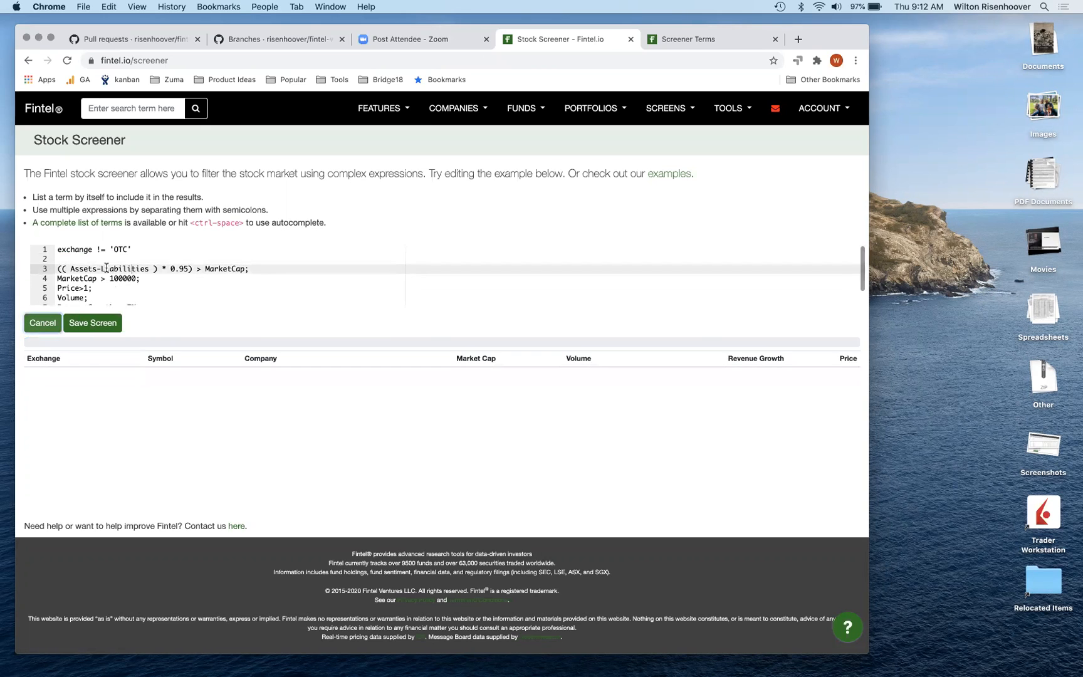
pyautogui.scroll(-1, 105, 288)
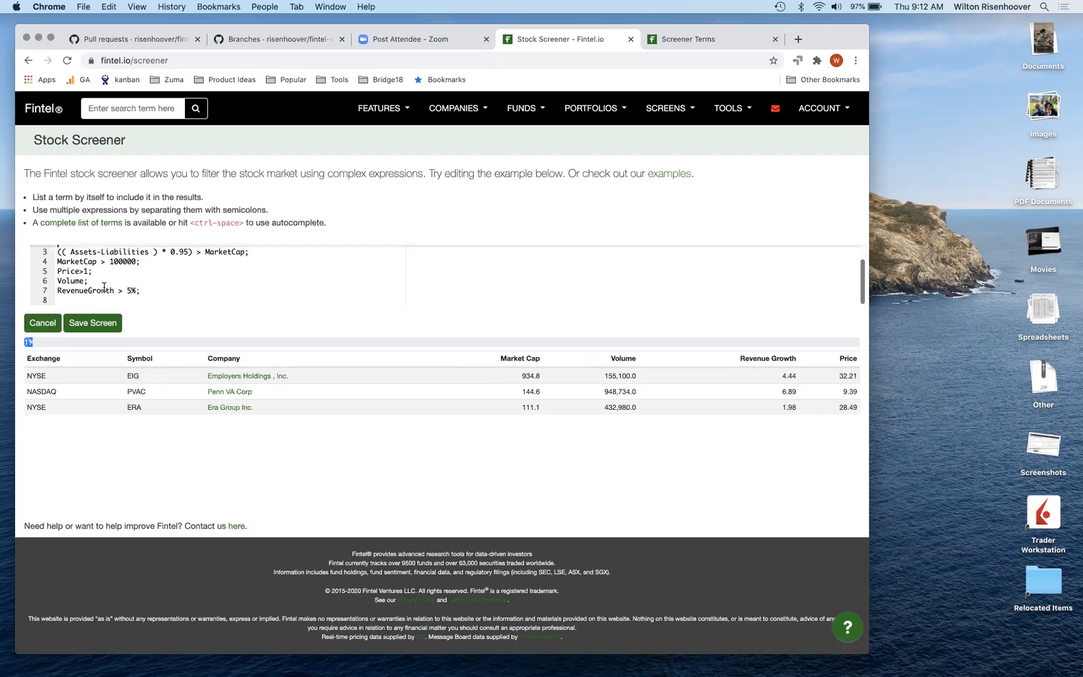
pyautogui.click(95, 281)
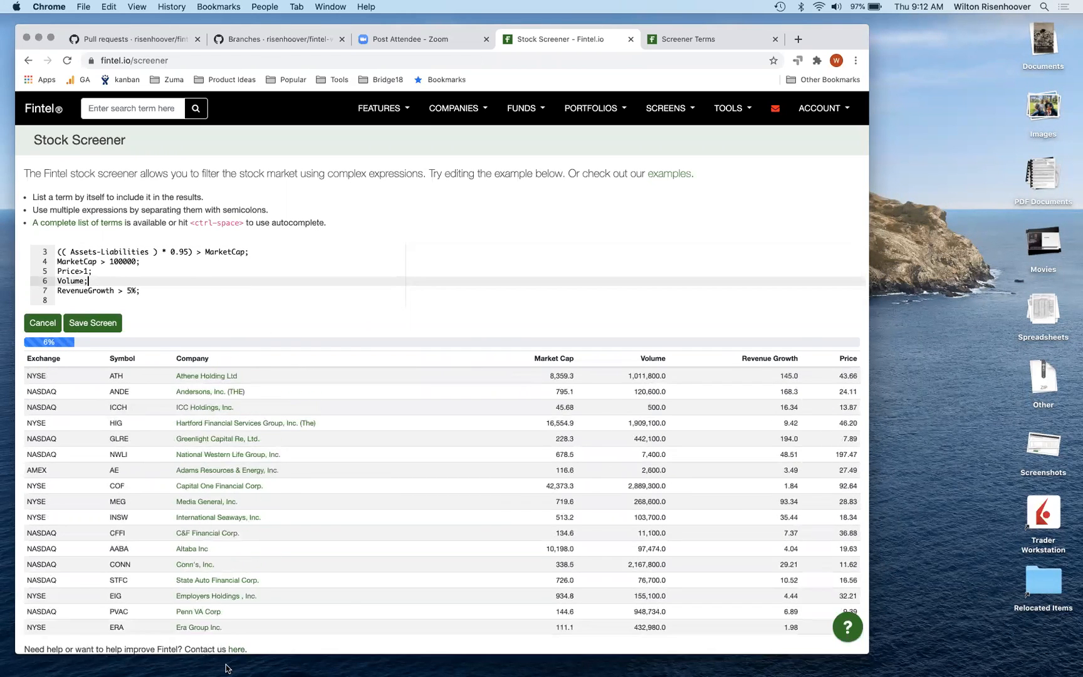
pyautogui.click(40, 324)
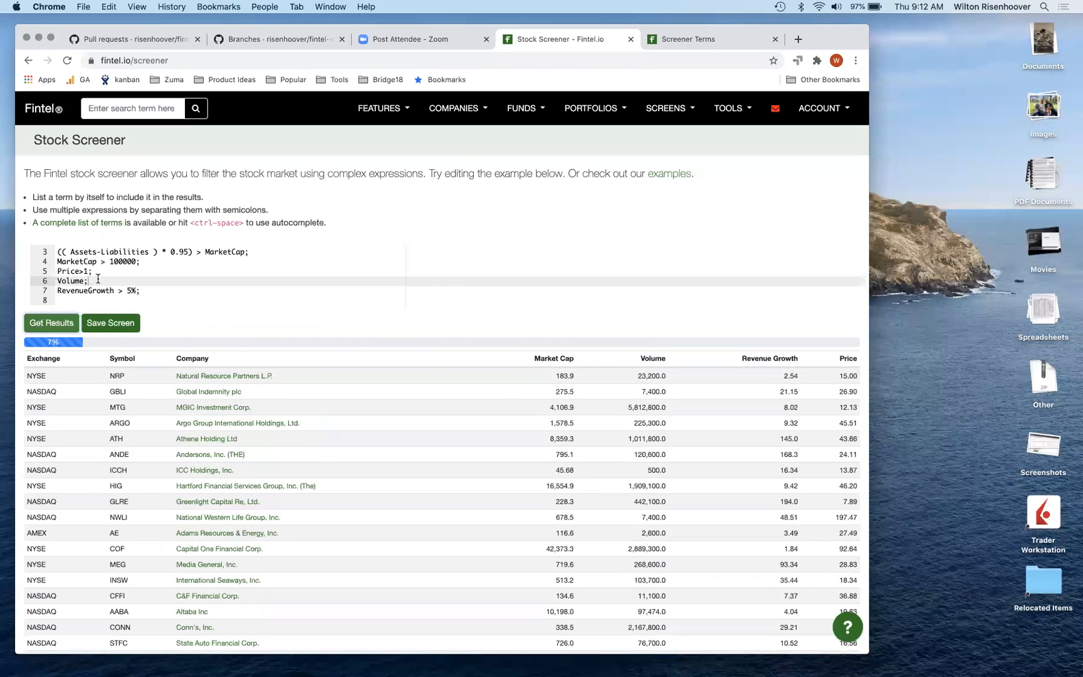
# Add the term cfo; on a new line below Volume and run the screen.
pyautogui.click(99, 281)
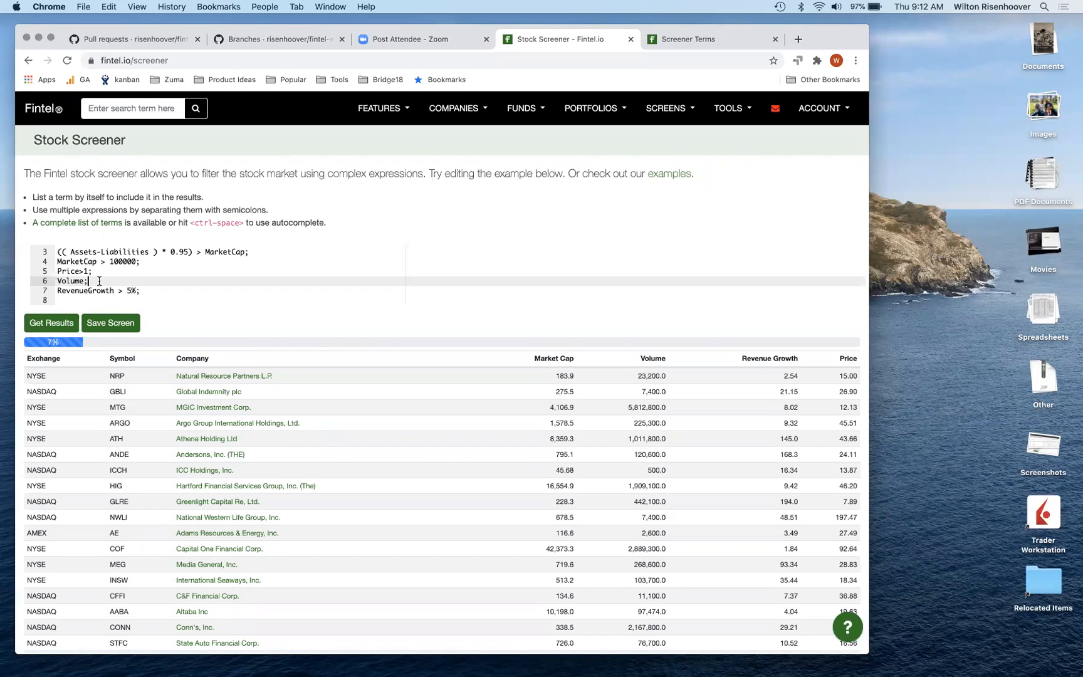
pyautogui.press('Return')
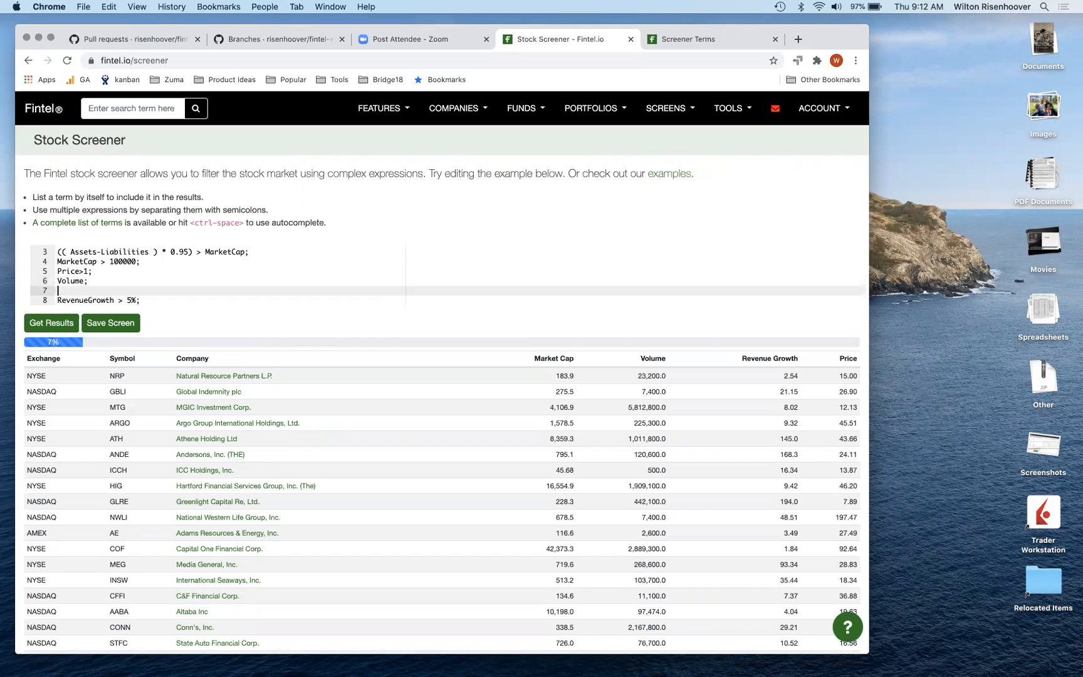
pyautogui.write('cfil')
pyautogui.press('BackSpace')
pyautogui.press('BackSpace')
pyautogui.write('o;')
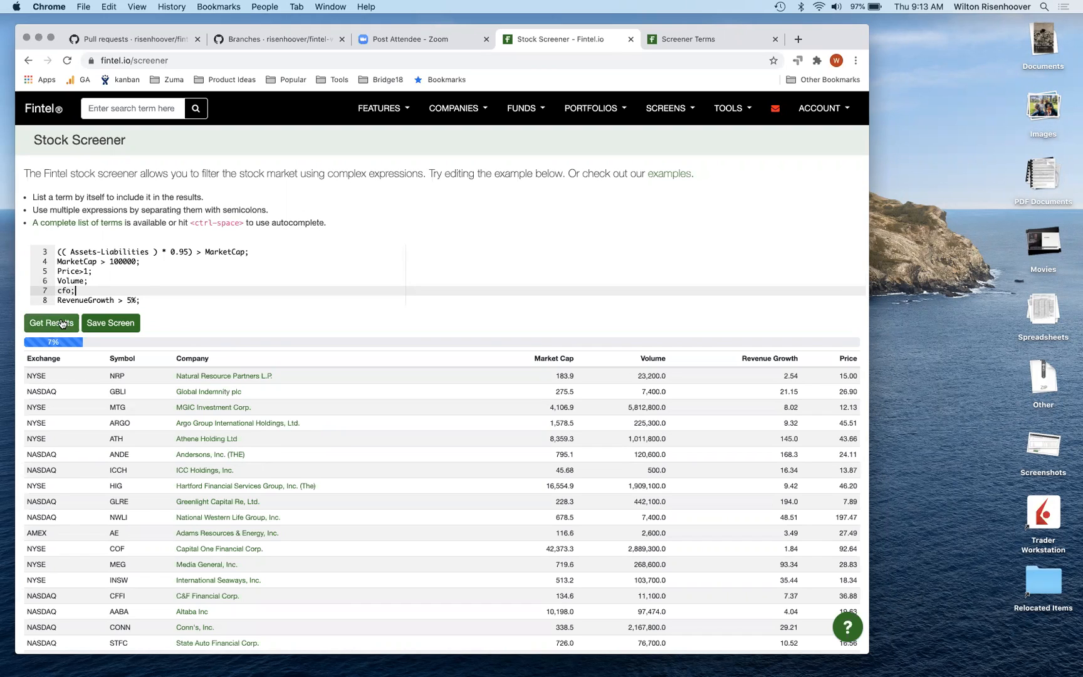
pyautogui.click(62, 323)
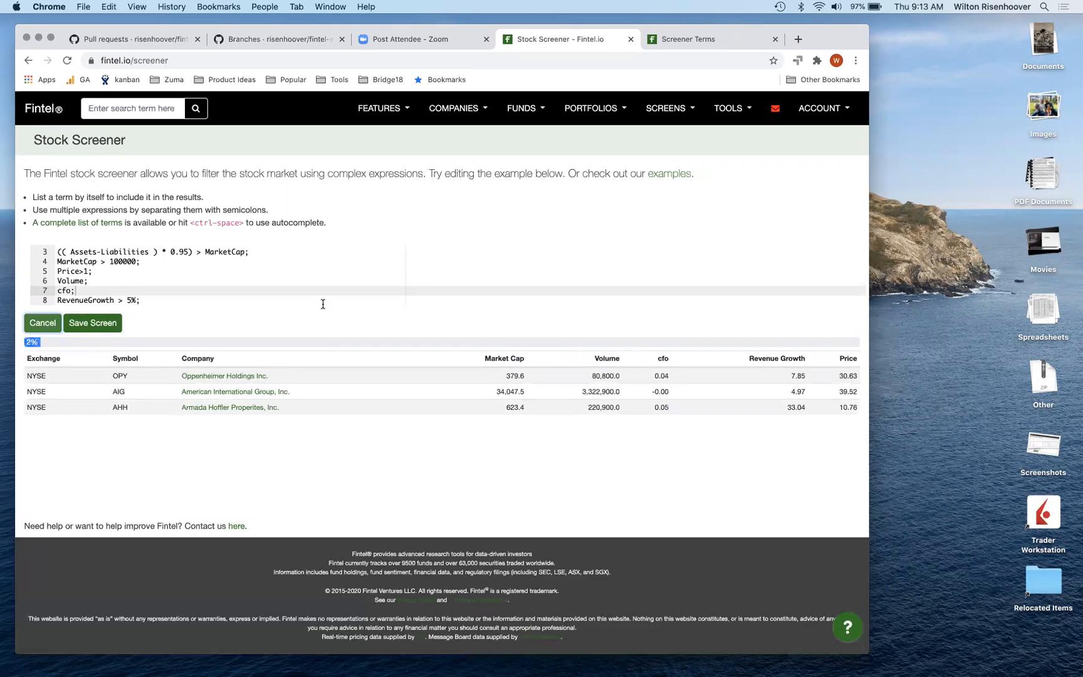
# Compare the RevenueGrowth, cfo, Volume and Price expressions with the columns of the results table.
pyautogui.doubleClick(81, 303)
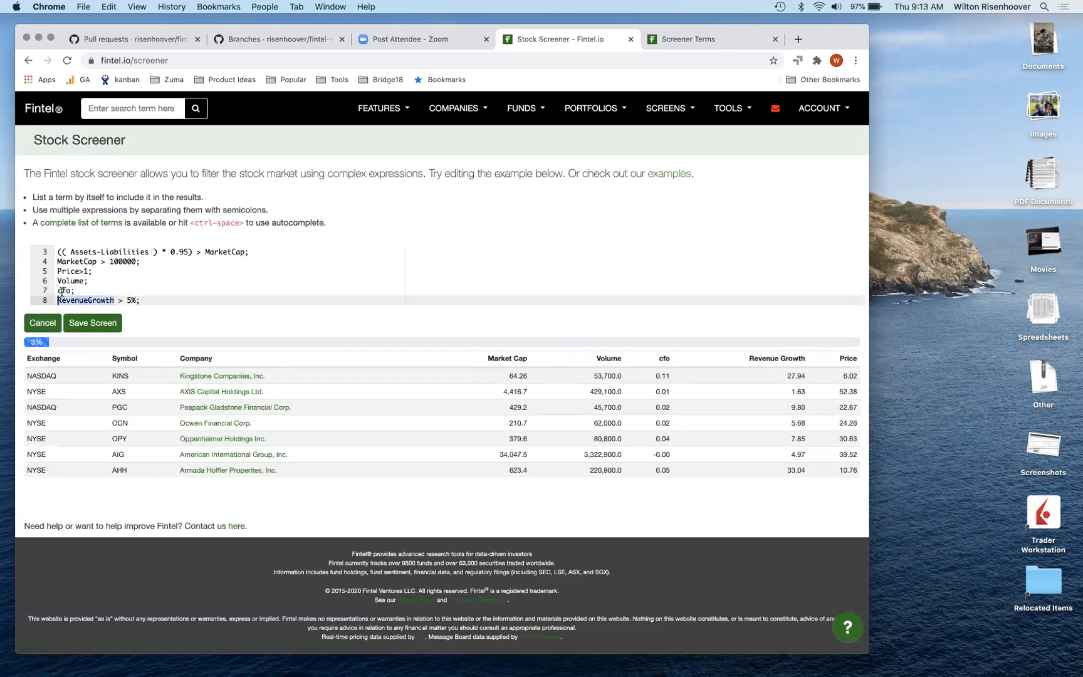
pyautogui.doubleClick(62, 291)
pyautogui.doubleClick(69, 279)
pyautogui.click(70, 270)
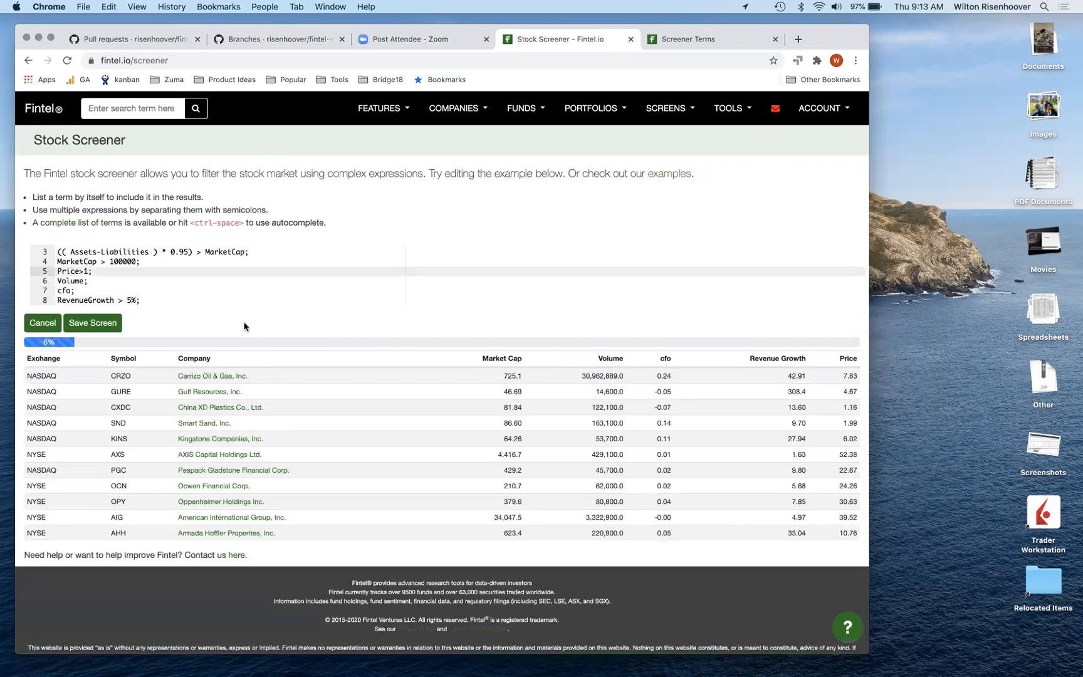
pyautogui.scroll(-1, 106, 290)
# Change the RevenueGrowth expression to NetIncomeGrowth > 5% and run the screen.
pyautogui.click(96, 292)
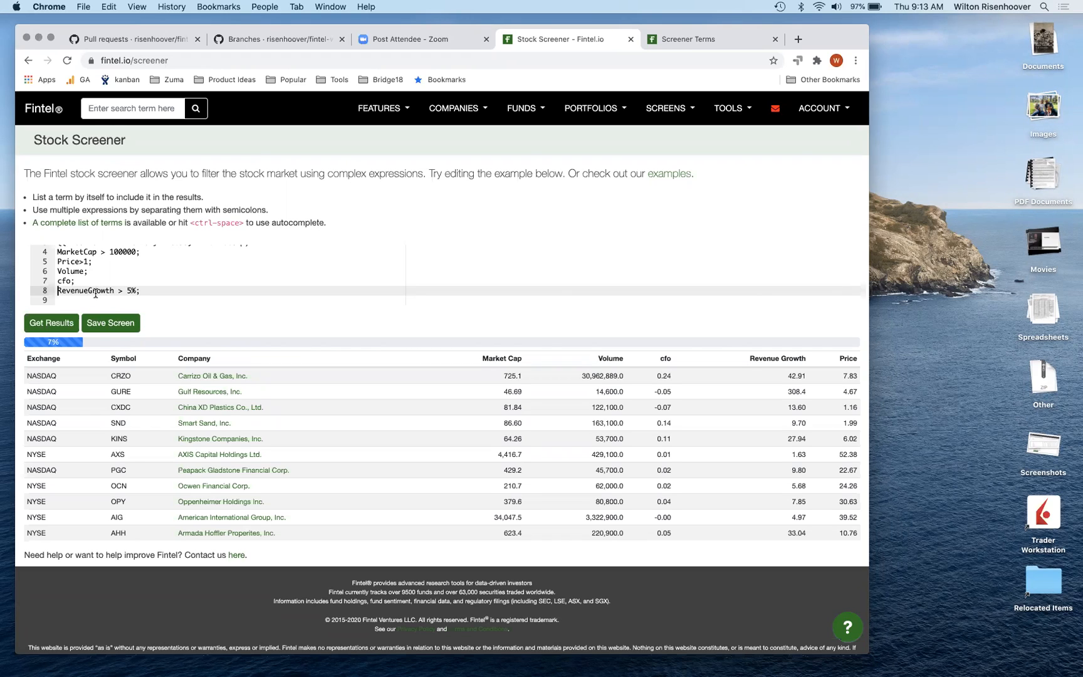
pyautogui.hotkey('shift', 'End')
pyautogui.hotkey('shift', 'Left')
pyautogui.hotkey('shift', 'Left')
pyautogui.hotkey('shift', 'Left')
pyautogui.press('Left')
pyautogui.press('Left')
pyautogui.press('Down')
pyautogui.hotkey('shift', 'Right')
pyautogui.hotkey('shift', 'Right')
pyautogui.hotkey('shift', 'Right')
pyautogui.hotkey('shift', 'Right')
pyautogui.hotkey('shift', 'Right')
pyautogui.hotkey('shift', 'Right')
pyautogui.hotkey('shift', 'Right')
pyautogui.write('NetIncome')
pyautogui.click(51, 324)
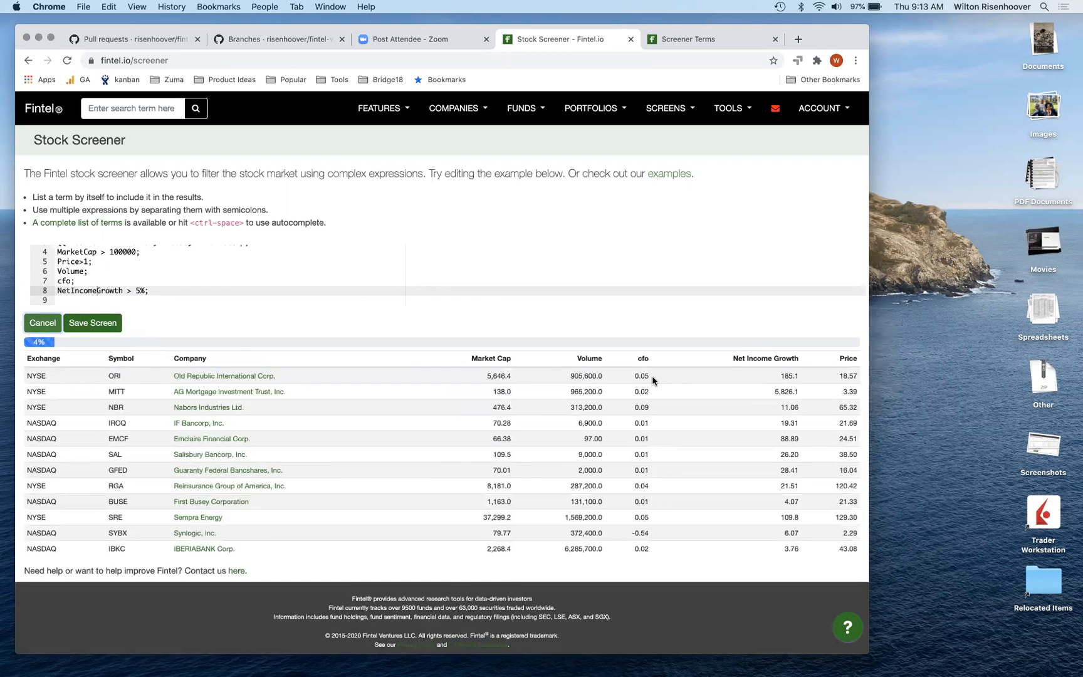
# Stop the running screen and set the NetIncomeGrowth threshold to 0.05.
pyautogui.click(42, 323)
pyautogui.click(152, 291)
pyautogui.press('BackSpace')
pyautogui.press('BackSpace')
pyautogui.press('BackSpace')
pyautogui.write('0.05;')
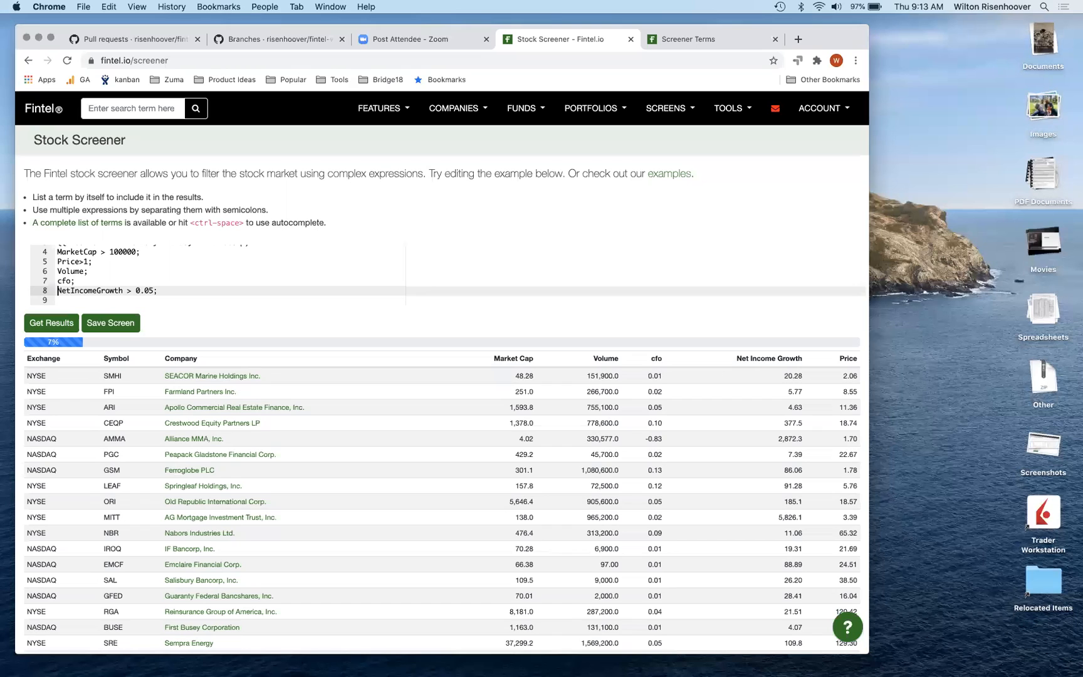
# Duplicate the NetIncomeGrowth > 0.05 line and set the duplicate's threshold to 5%.
pyautogui.hotkey('shift', 'Down')
pyautogui.press('super+c')
pyautogui.press('Left')
pyautogui.press('super+v')
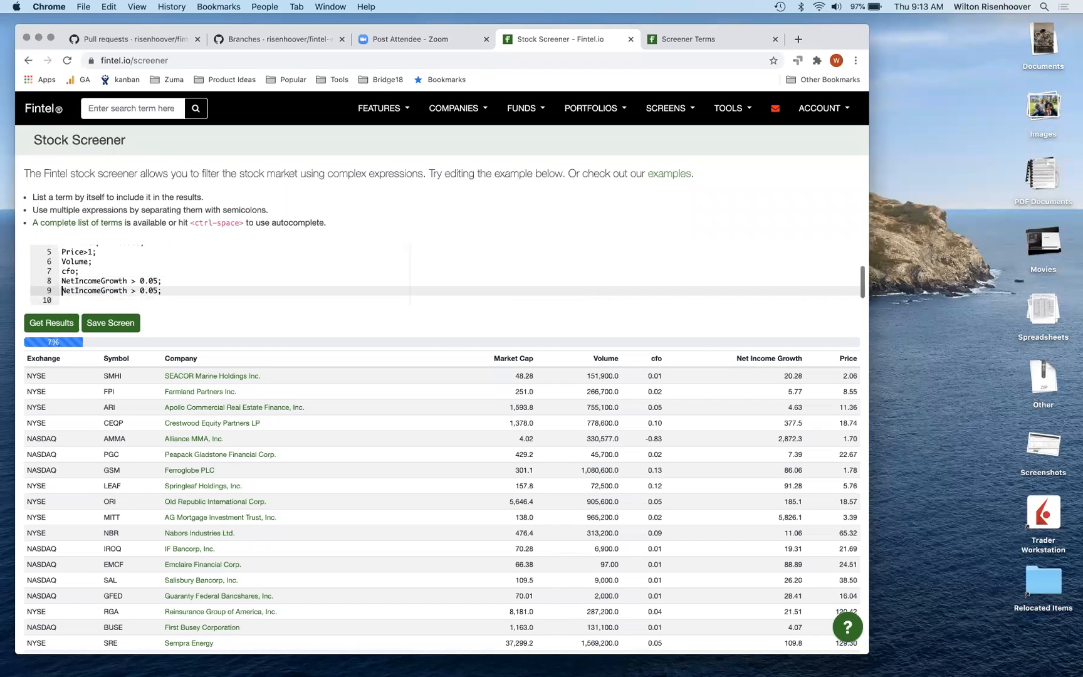
pyautogui.hotkey('alt', 'Right')
pyautogui.hotkey('alt', 'Right')
pyautogui.hotkey('shift', 'Right')
pyautogui.hotkey('shift', 'Right')
pyautogui.hotkey('shift', 'Right')
pyautogui.hotkey('shift', 'Right')
pyautogui.hotkey('shift', 'Right')
pyautogui.write('5%;')
# Compare the two NetIncomeGrowth expressions with the Net Income Growth column and select both lines.
pyautogui.scroll(-3, 763, 413)
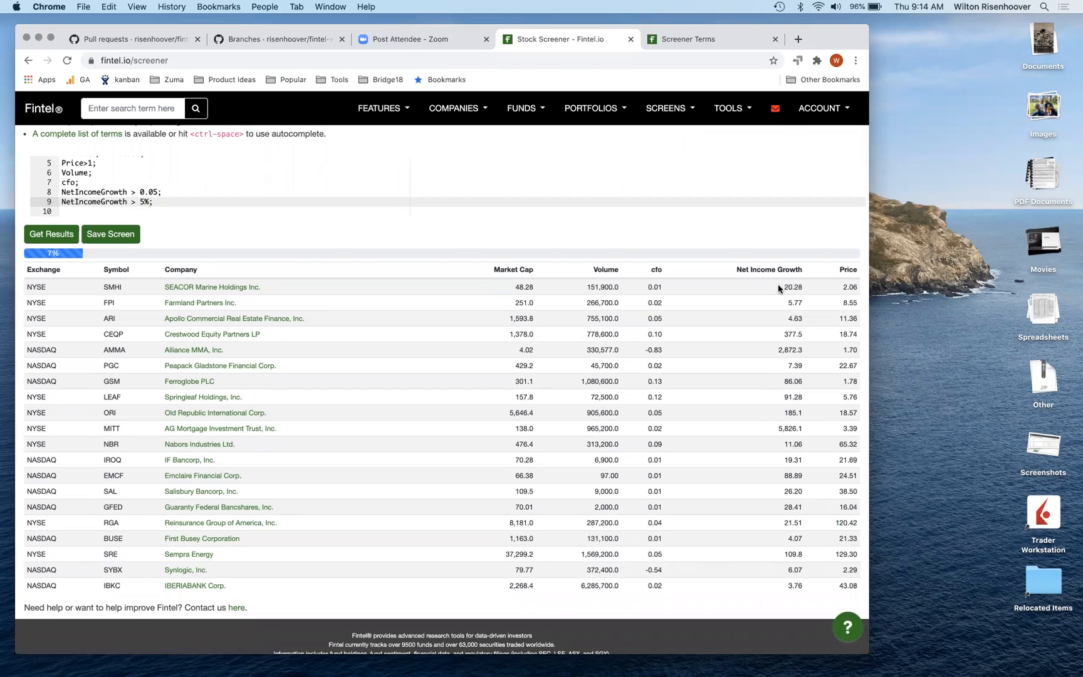
pyautogui.click(363, 191)
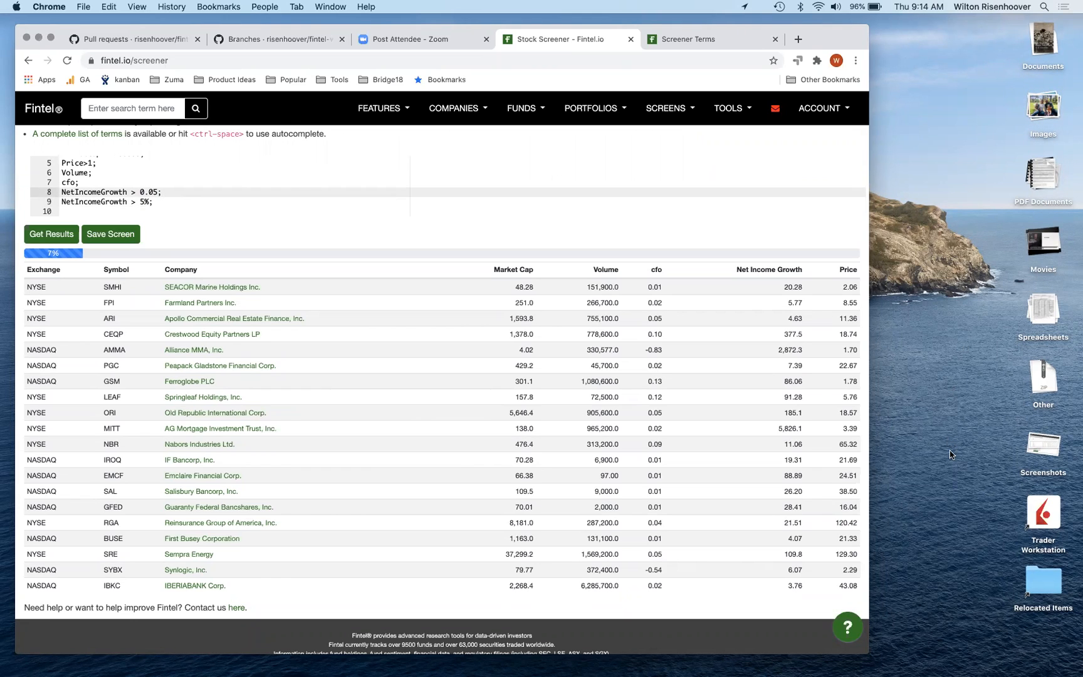
pyautogui.click(242, 200)
pyautogui.press('Up')
pyautogui.press('super+Left')
pyautogui.hotkey('shift', 'Down')
pyautogui.hotkey('shift', 'Down')
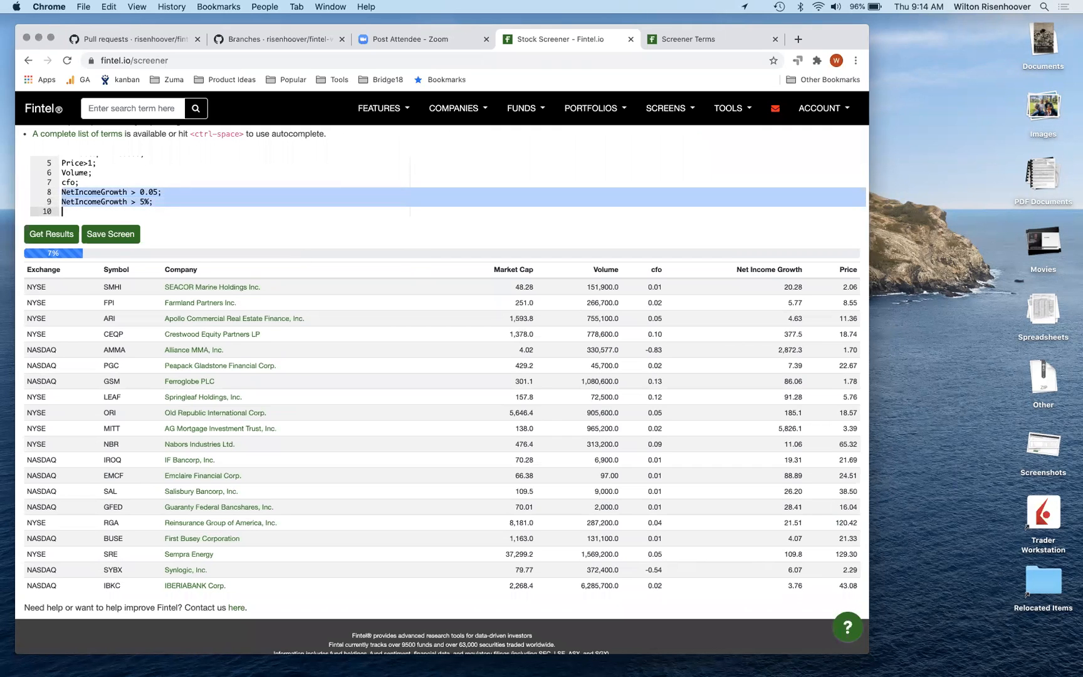
# Delete both NetIncomeGrowth lines and limit the price range with the expressions Price > 20 and Price < 50.
pyautogui.press('BackSpace')
pyautogui.click(167, 175)
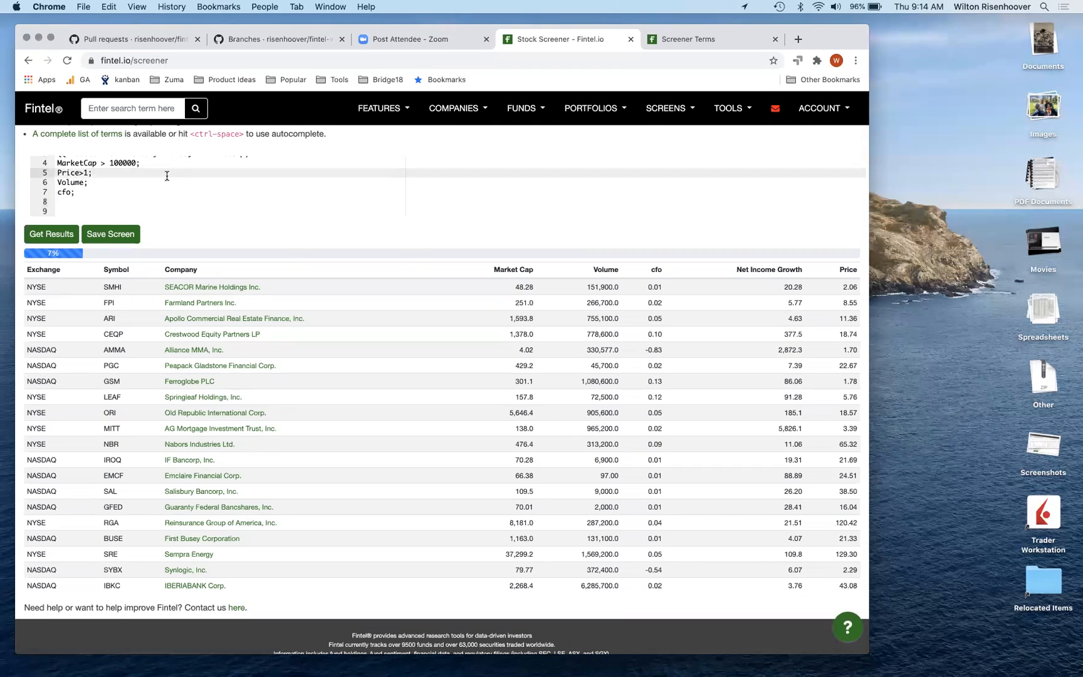
pyautogui.press('BackSpace')
pyautogui.press('BackSpace')
pyautogui.write('20;')
pyautogui.press('Return')
pyautogui.write('Price < 50;')
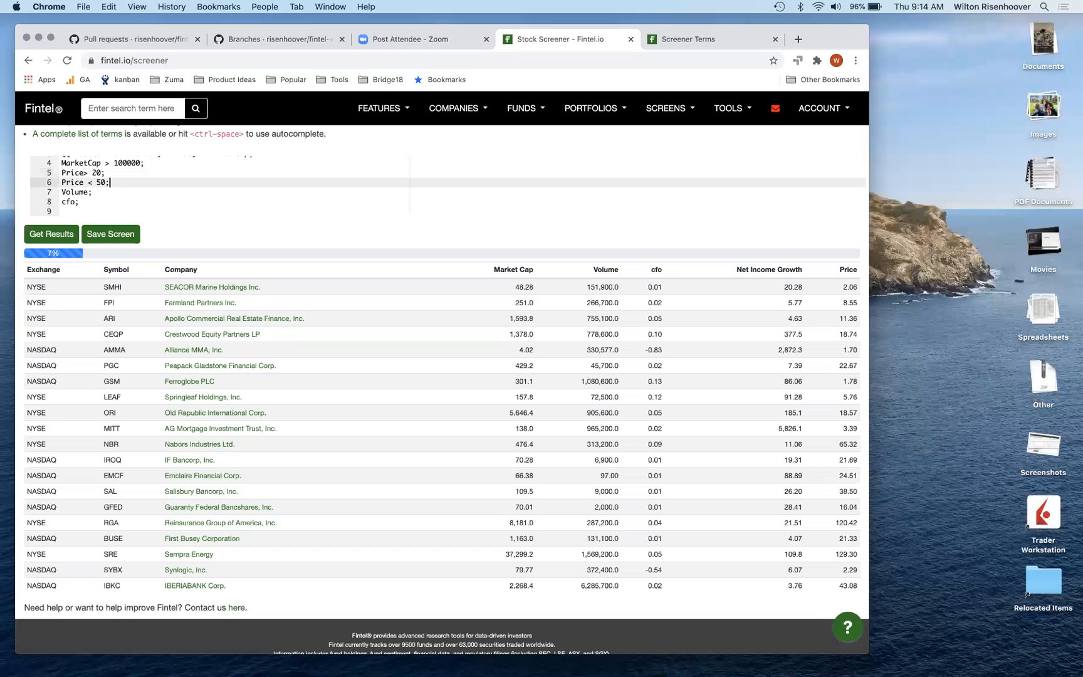
# Remove the cfo line below Volume and run the screen.
pyautogui.press('Down')
pyautogui.press('Down')
pyautogui.press('Down')
pyautogui.press('BackSpace')
pyautogui.press('BackSpace')
pyautogui.press('BackSpace')
pyautogui.press('BackSpace')
pyautogui.press('BackSpace')
pyautogui.click(57, 237)
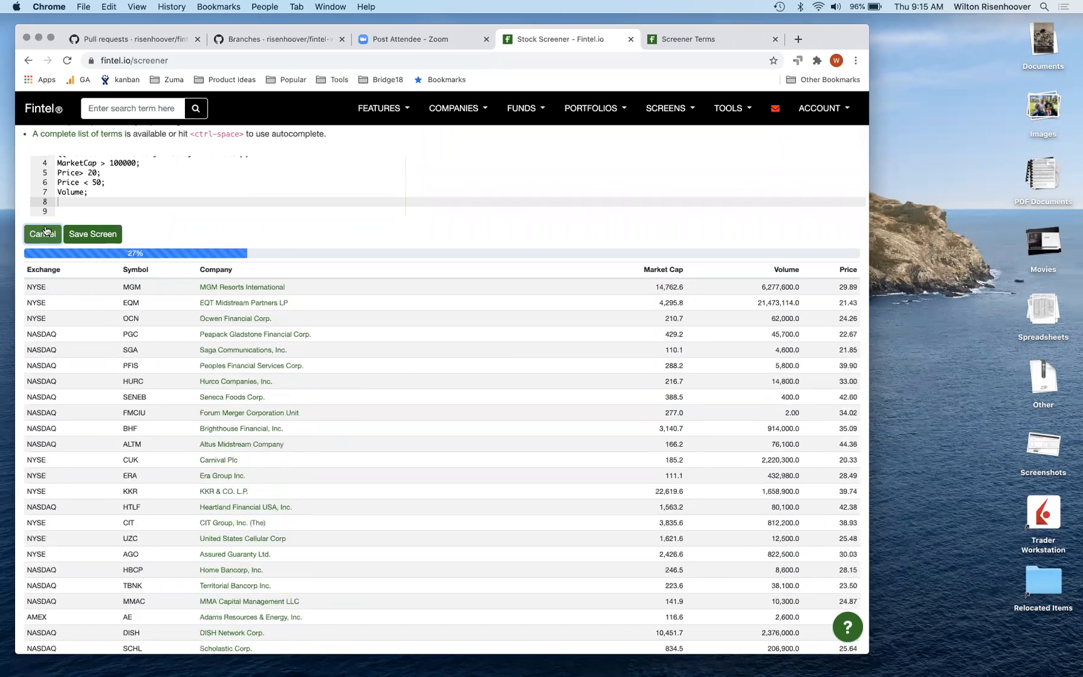
# Try a sic = '556' filter on the empty line below the exchange expression.
pyautogui.scroll(1, 150, 191)
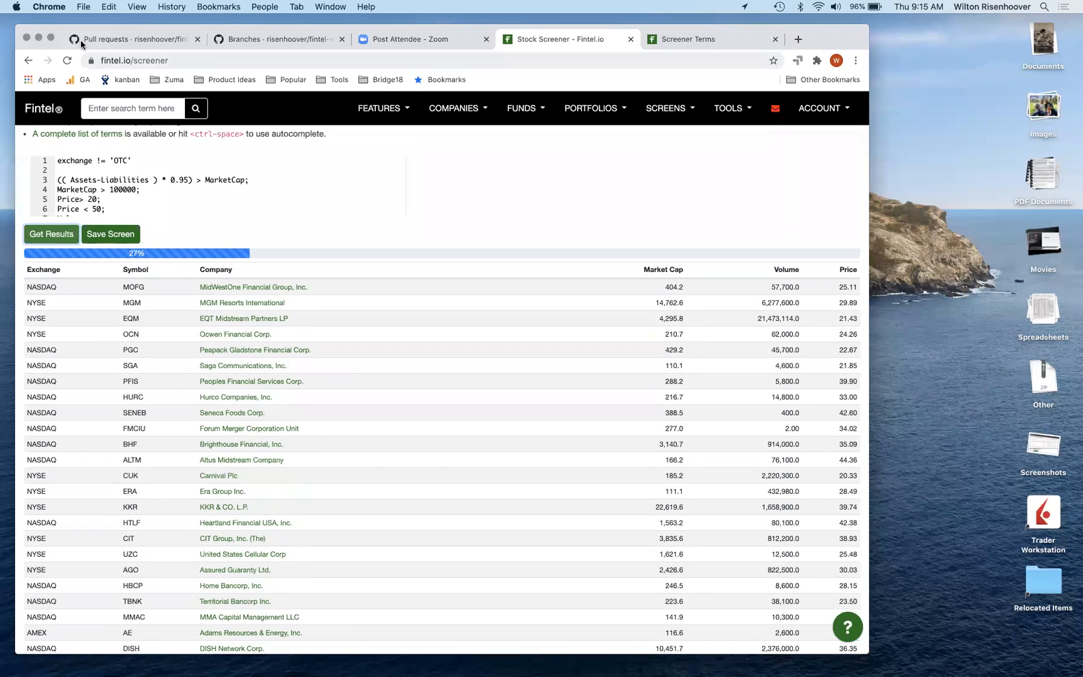
pyautogui.moveTo(40, 45); pyautogui.dragTo(44, 42)
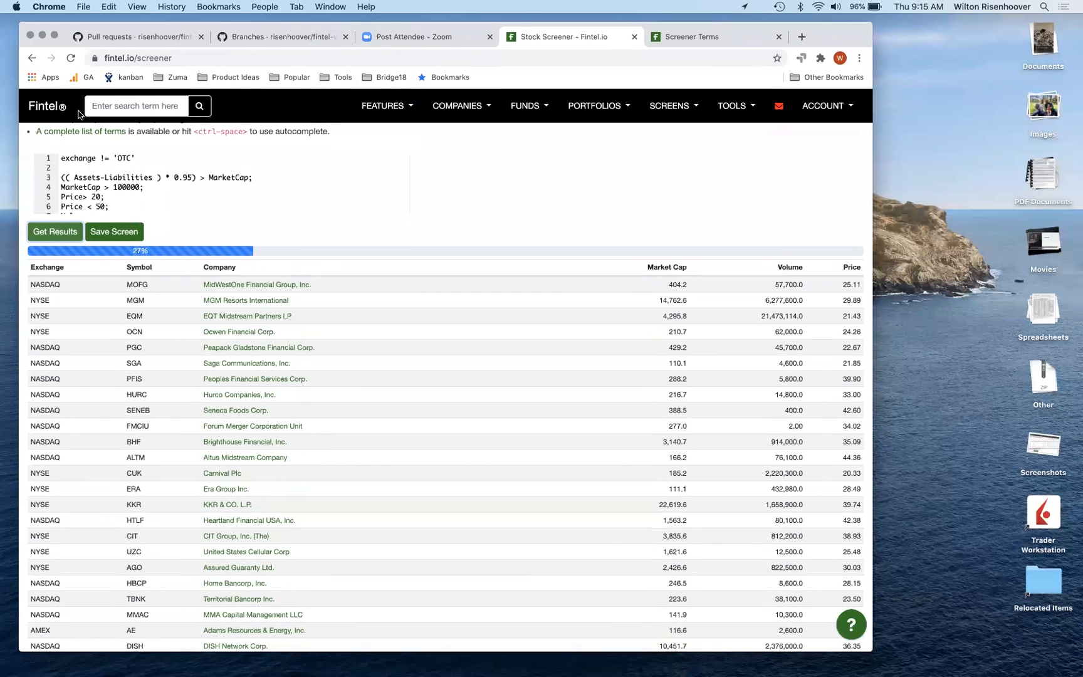
pyautogui.click(149, 166)
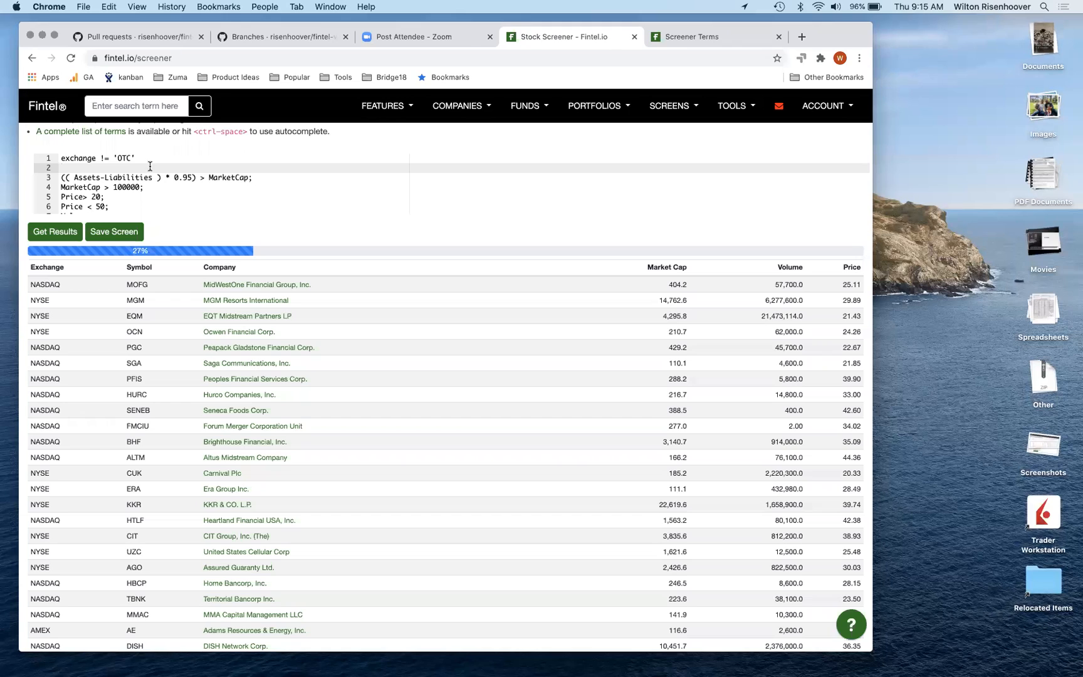
pyautogui.write('sic')
pyautogui.press('BackSpace')
pyautogui.press('BackSpace')
pyautogui.press('BackSpace')
pyautogui.write("sic = '556'")
pyautogui.press('super+BackSpace')
# Run the screen again and review the expressions in the editor.
pyautogui.click(43, 235)
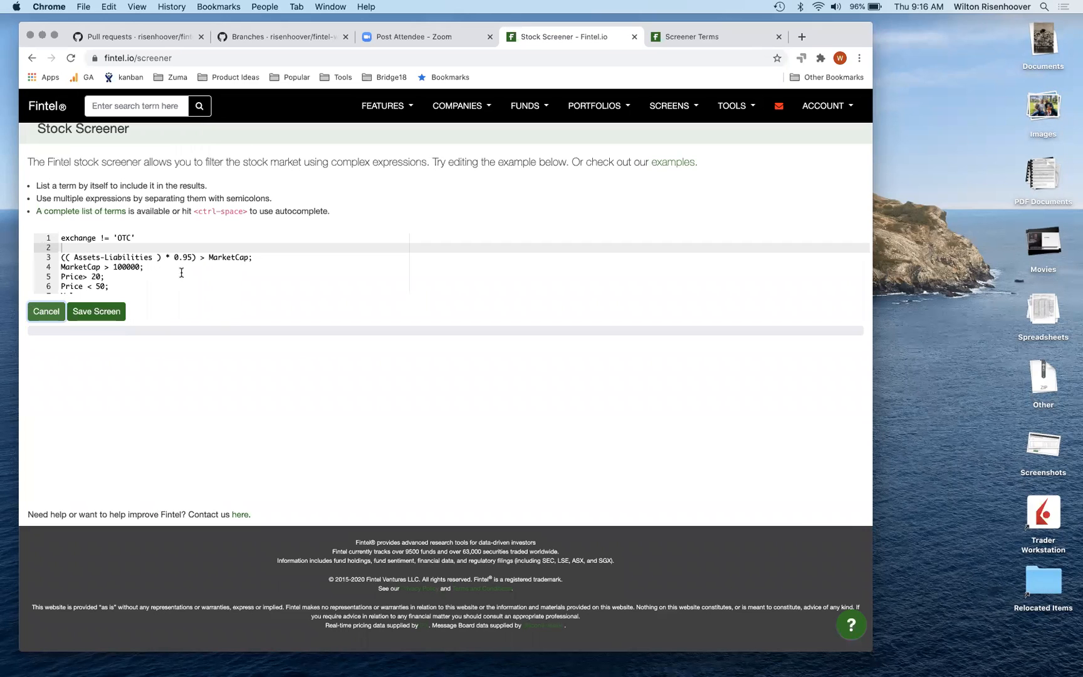
pyautogui.scroll(-3, 208, 261)
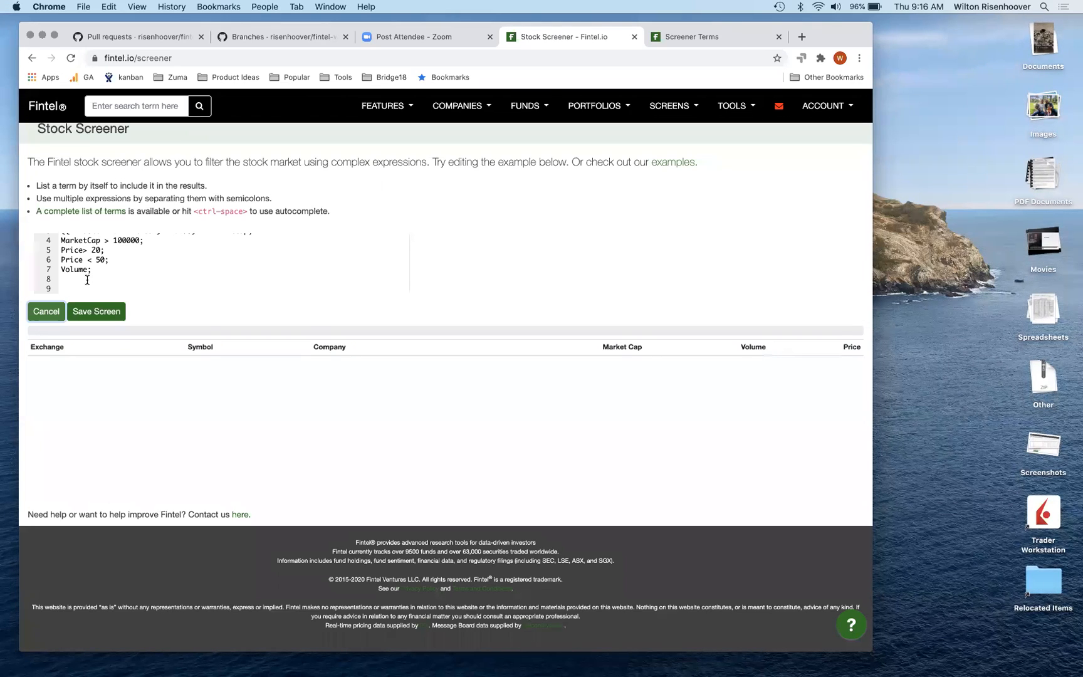
pyautogui.click(90, 280)
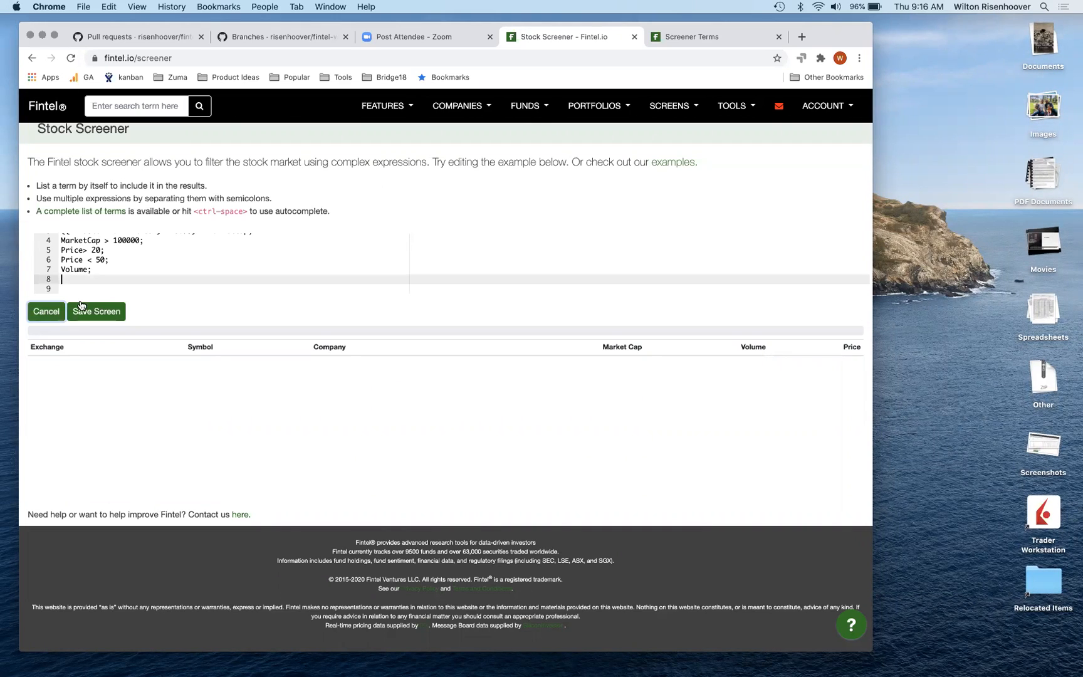
pyautogui.scroll(3, 136, 274)
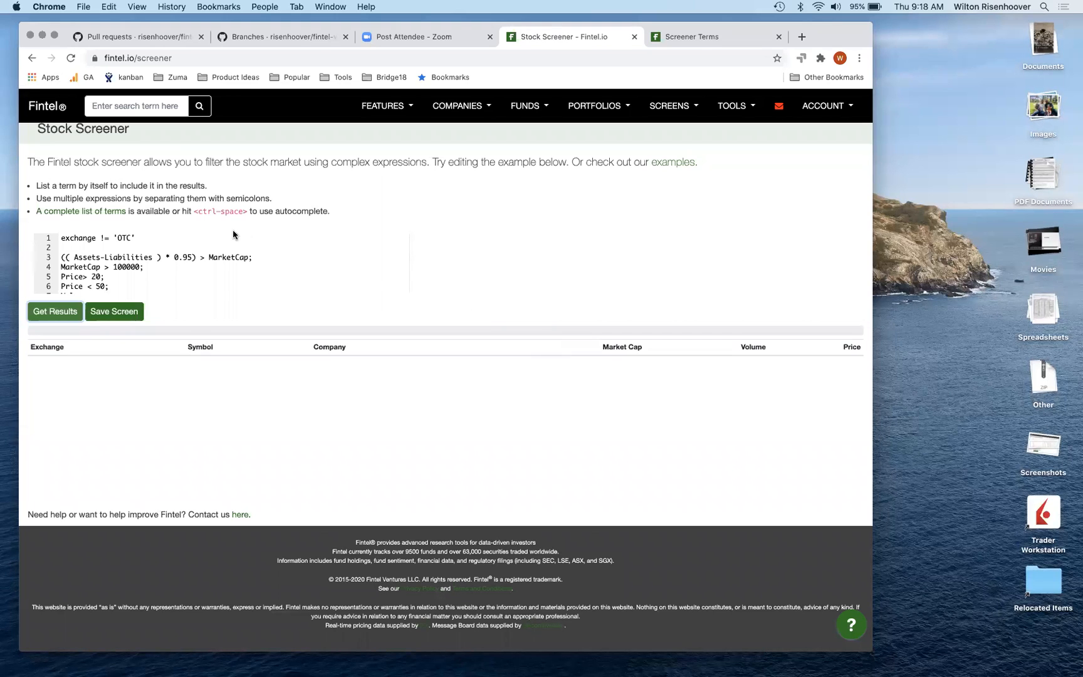
# Try a Price.5daysago term on a new line above the Assets-Liabilities expression.
pyautogui.click(212, 247)
pyautogui.press('Return')
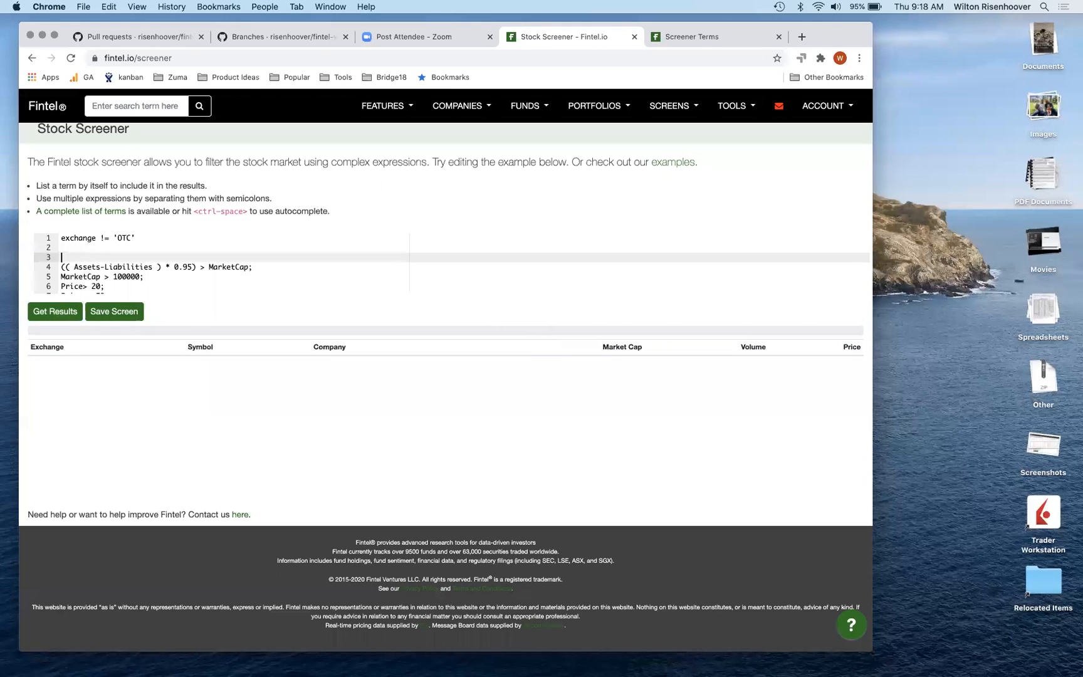
pyautogui.write('Price.day')
pyautogui.press('BackSpace')
pyautogui.press('BackSpace')
pyautogui.press('BackSpace')
pyautogui.write('da')
pyautogui.press('BackSpace')
pyautogui.press('BackSpace')
pyautogui.write('5daysago')
pyautogui.press('super+Left')
pyautogui.press('super+shift+Right')
pyautogui.press('BackSpace')
# Add the moving-average expression closing.ema50 > closing.ema200; on the line after Volume.
pyautogui.press('Down')
pyautogui.press('Down')
pyautogui.press('Down')
pyautogui.press('Down')
pyautogui.press('Down')
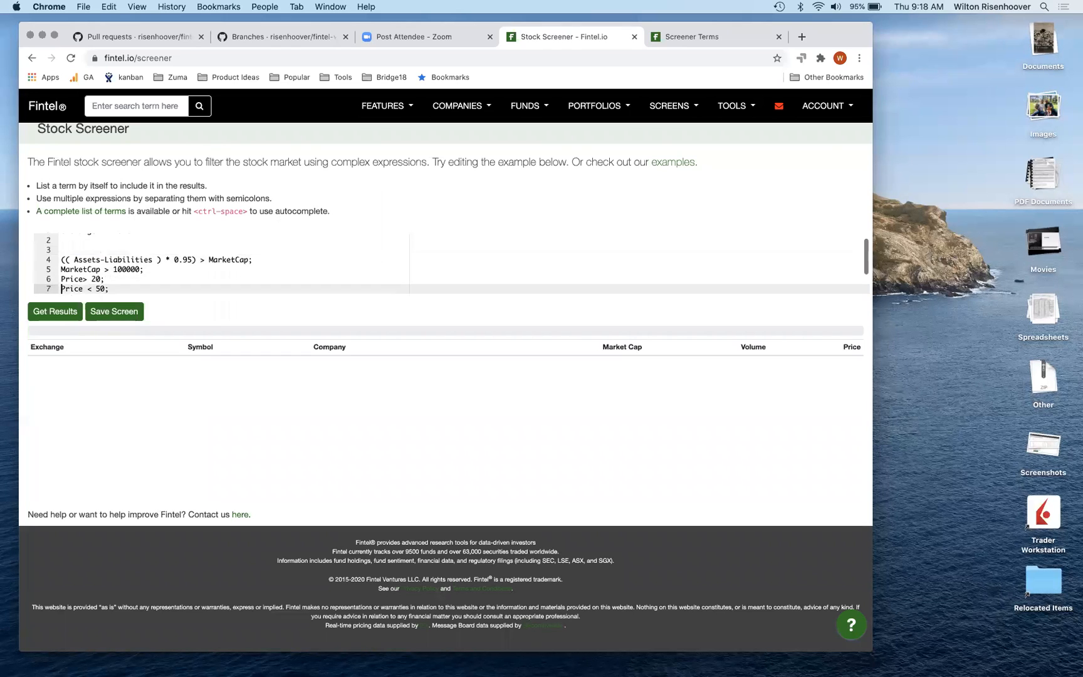
pyautogui.press('Down')
pyautogui.press('Up')
pyautogui.press('Up')
pyautogui.press('Up')
pyautogui.press('Up')
pyautogui.press('Up')
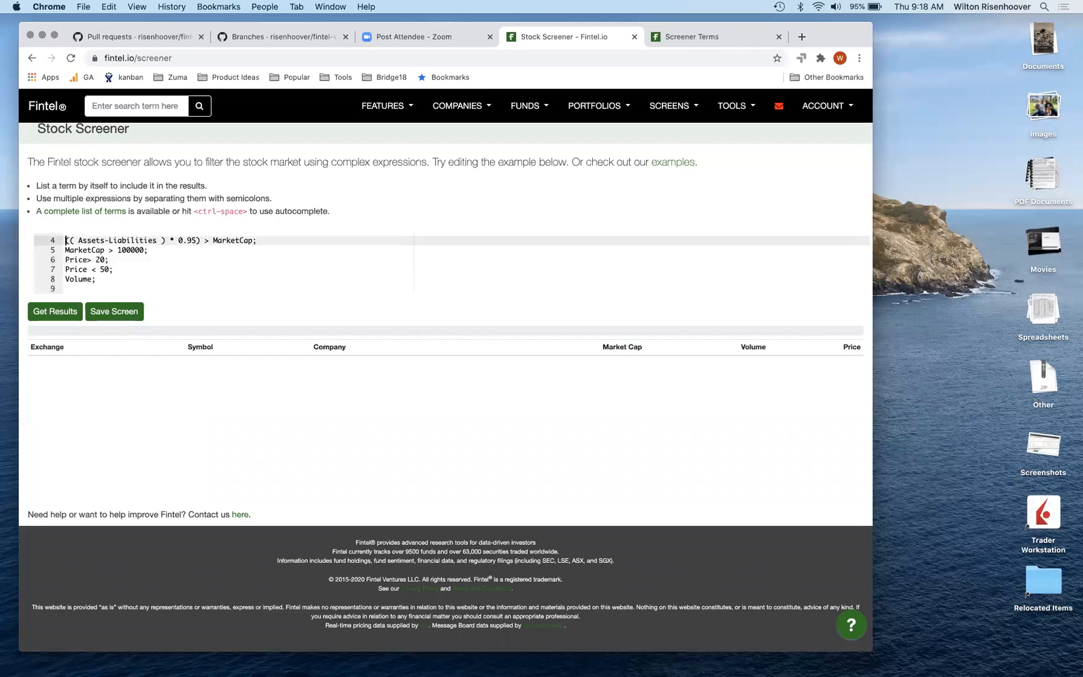
pyautogui.press('Down')
pyautogui.press('Down')
pyautogui.press('Down')
pyautogui.press('Down')
pyautogui.press('Down')
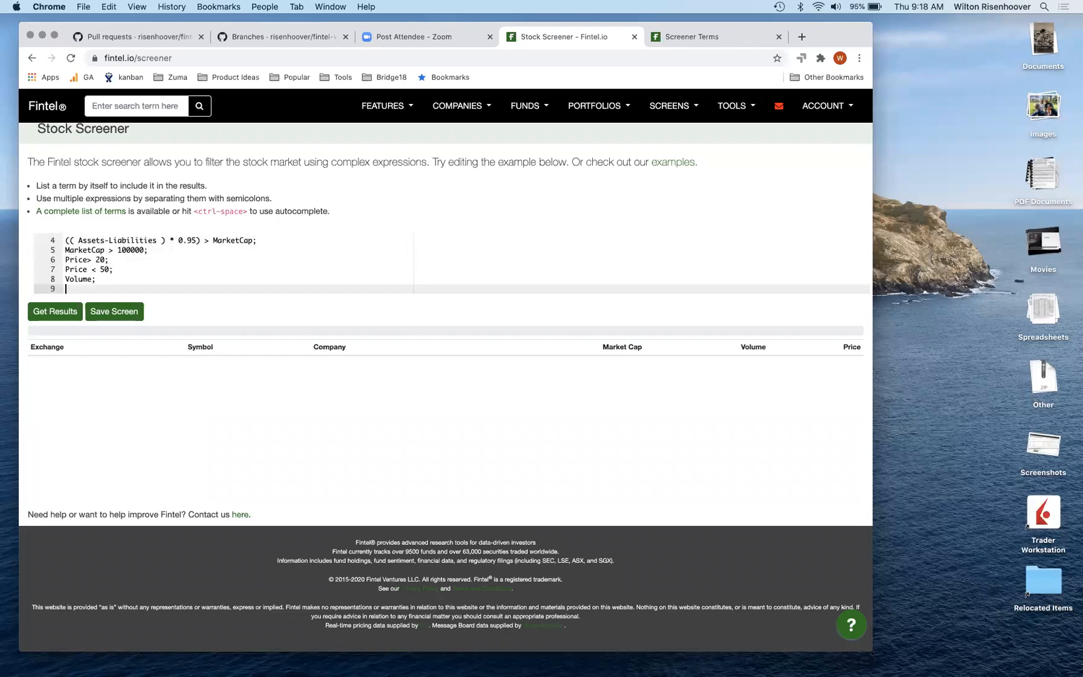
pyautogui.write('closing.ema50 > closing.ema200')
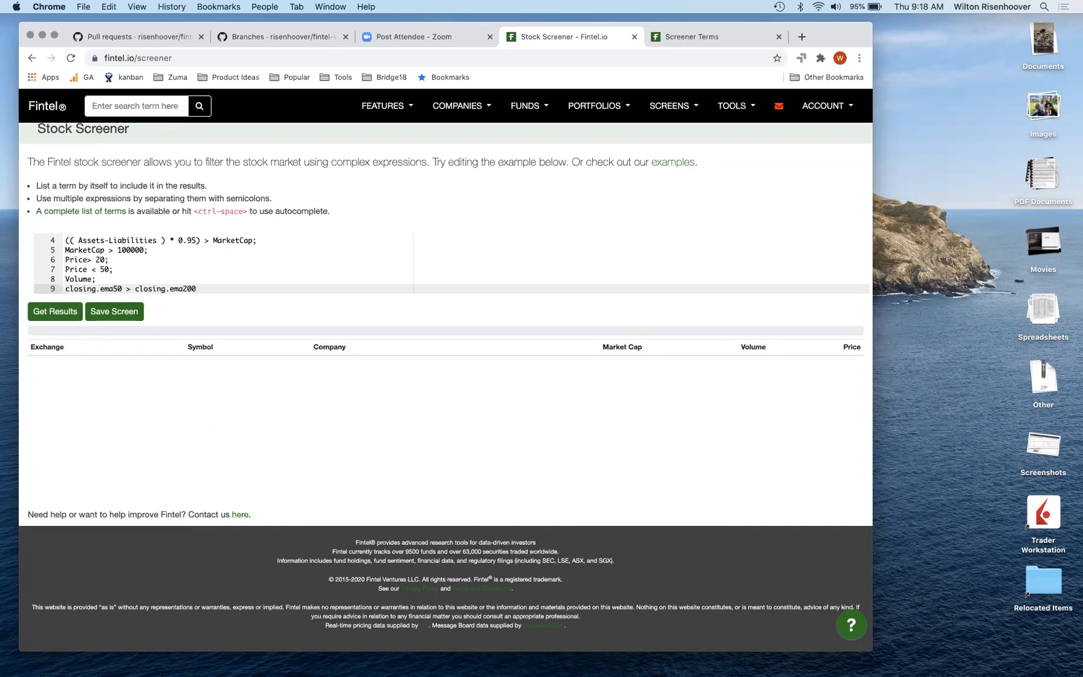
pyautogui.write(';')
# Go to the sample screens, switch to the self-created ones and open the Deep Value screen.
pyautogui.click(691, 109)
pyautogui.click(676, 148)
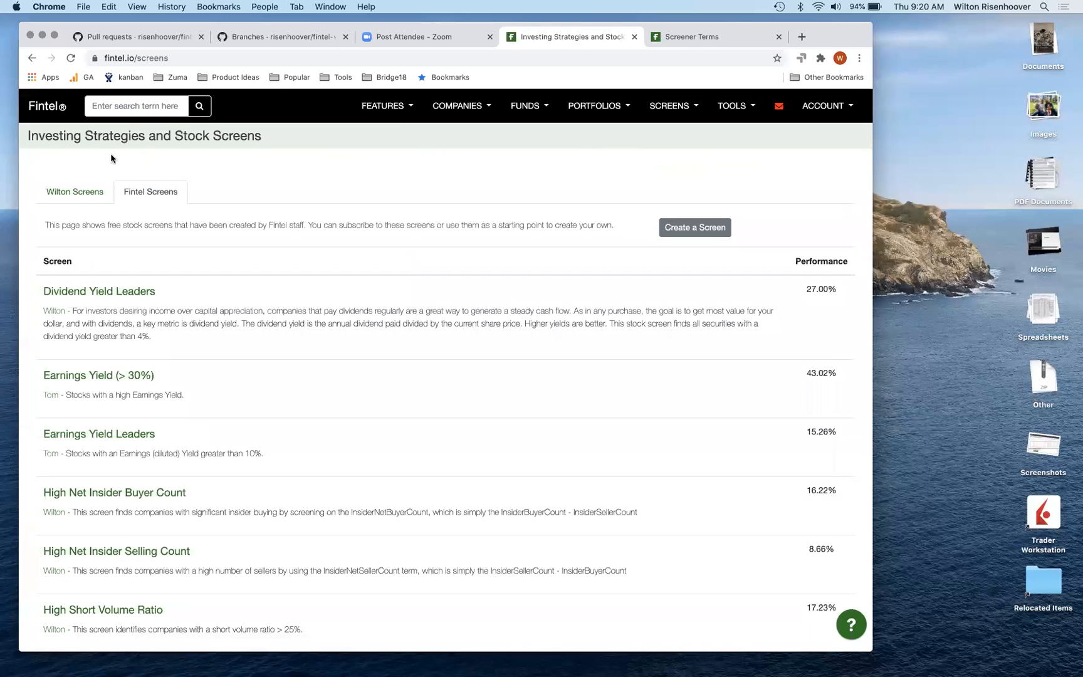
pyautogui.click(69, 189)
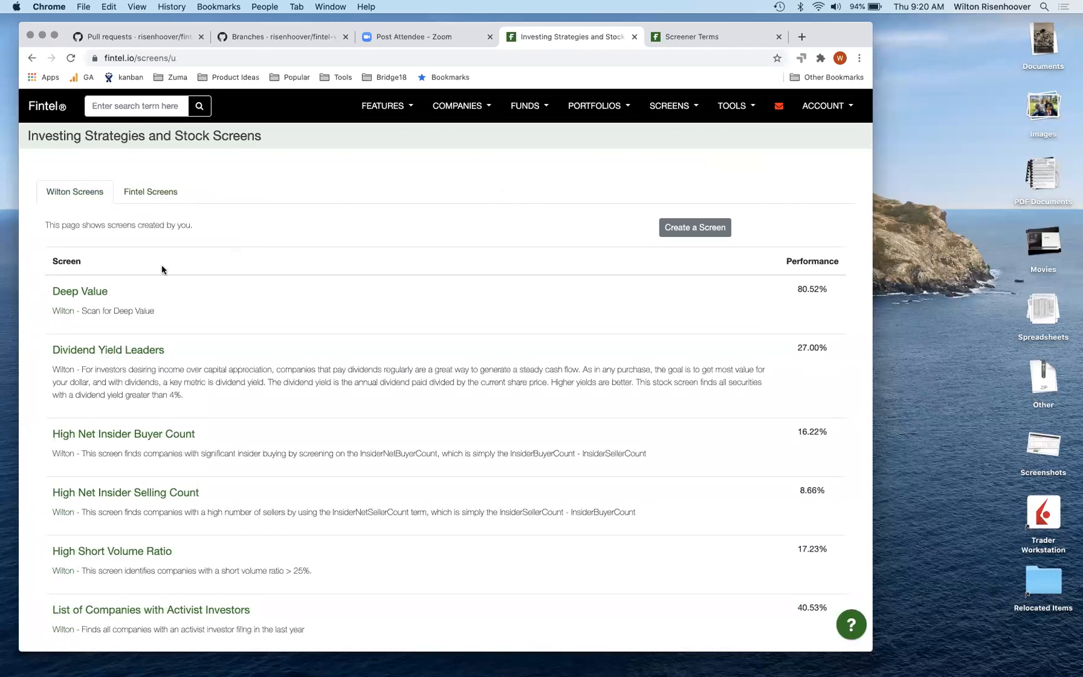
pyautogui.click(70, 298)
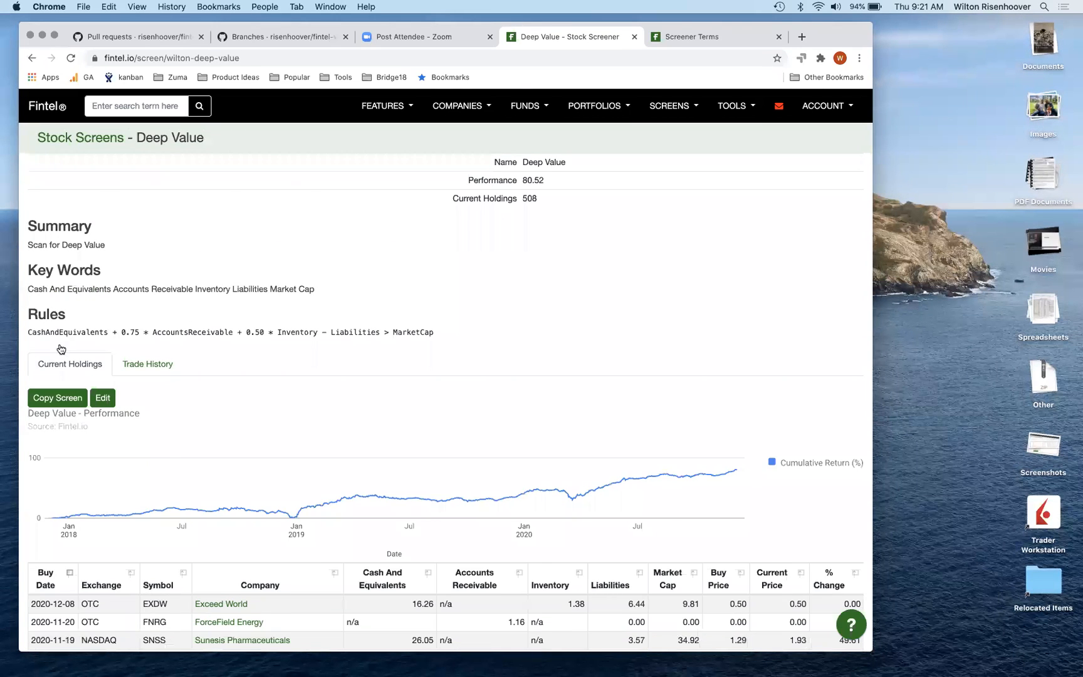
# Examine the Deep Value performance chart and the current holdings with their buy dates, buy prices and percent changes.
pyautogui.scroll(-3, 62, 349)
pyautogui.scroll(-2, 67, 356)
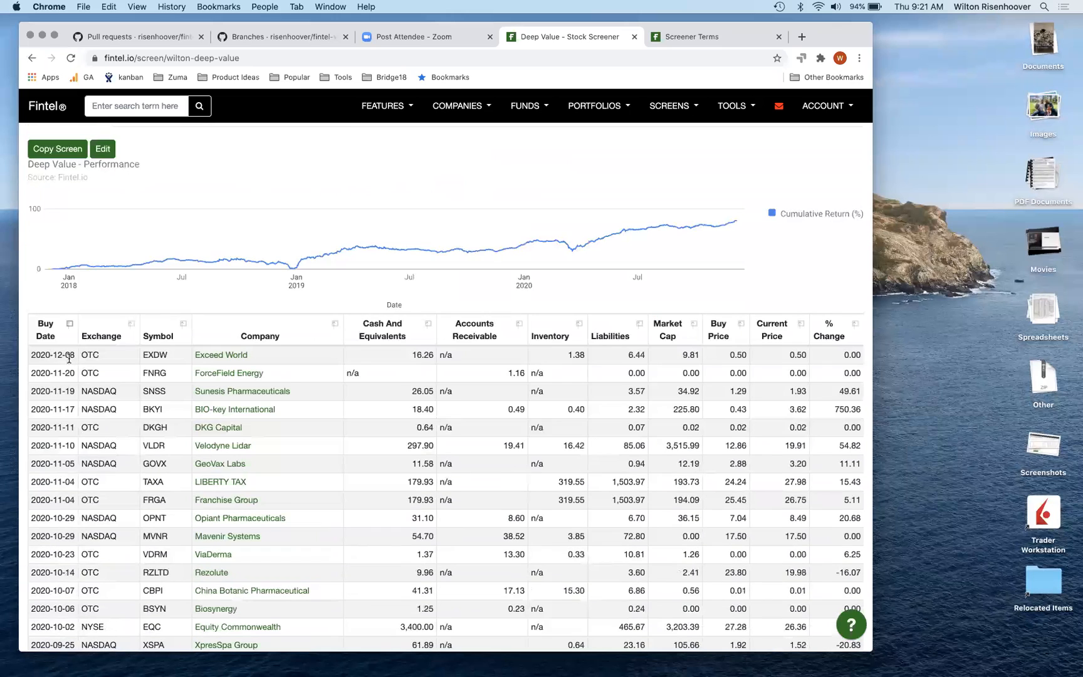
pyautogui.moveTo(31, 356); pyautogui.dragTo(70, 356)
pyautogui.scroll(-1, 54, 384)
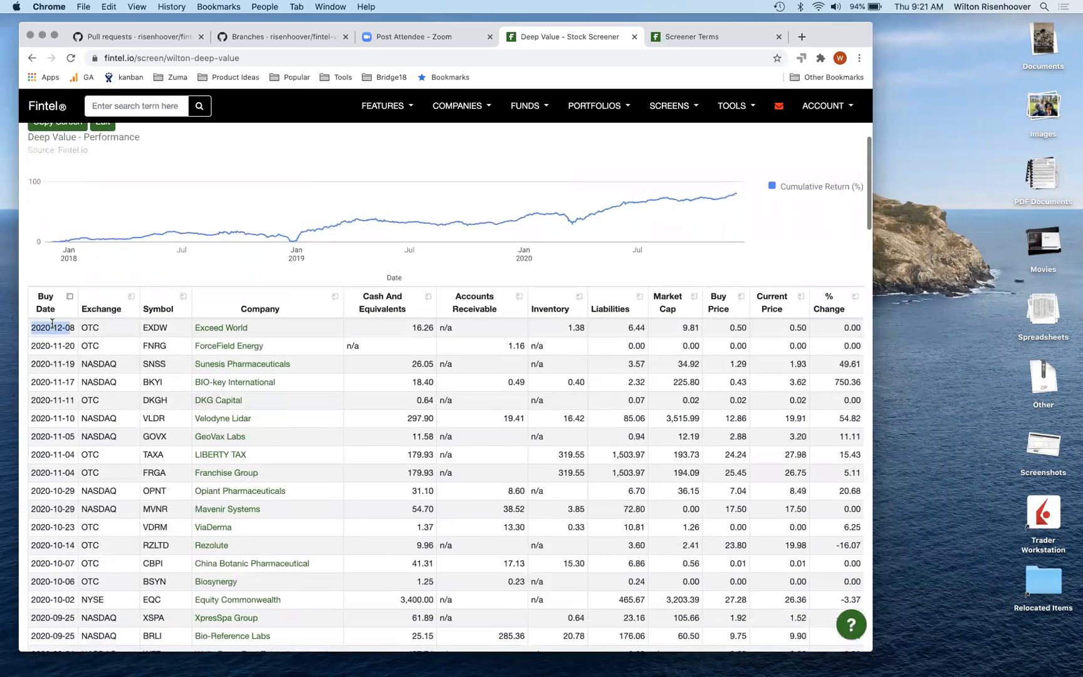
pyautogui.click(73, 329)
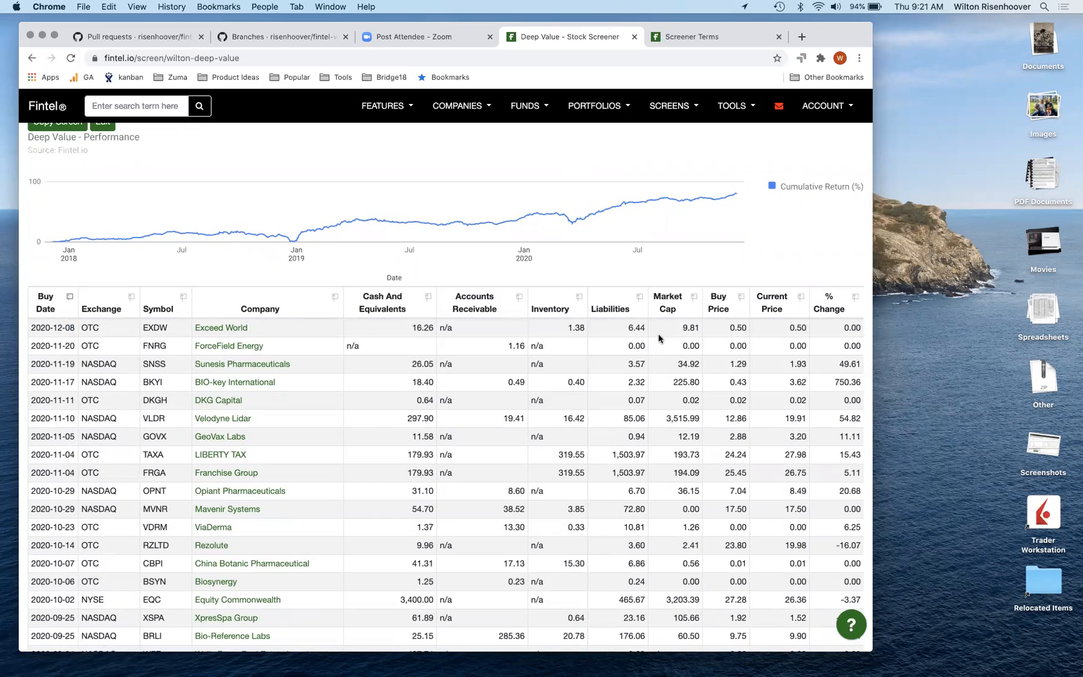
pyautogui.scroll(1, 687, 344)
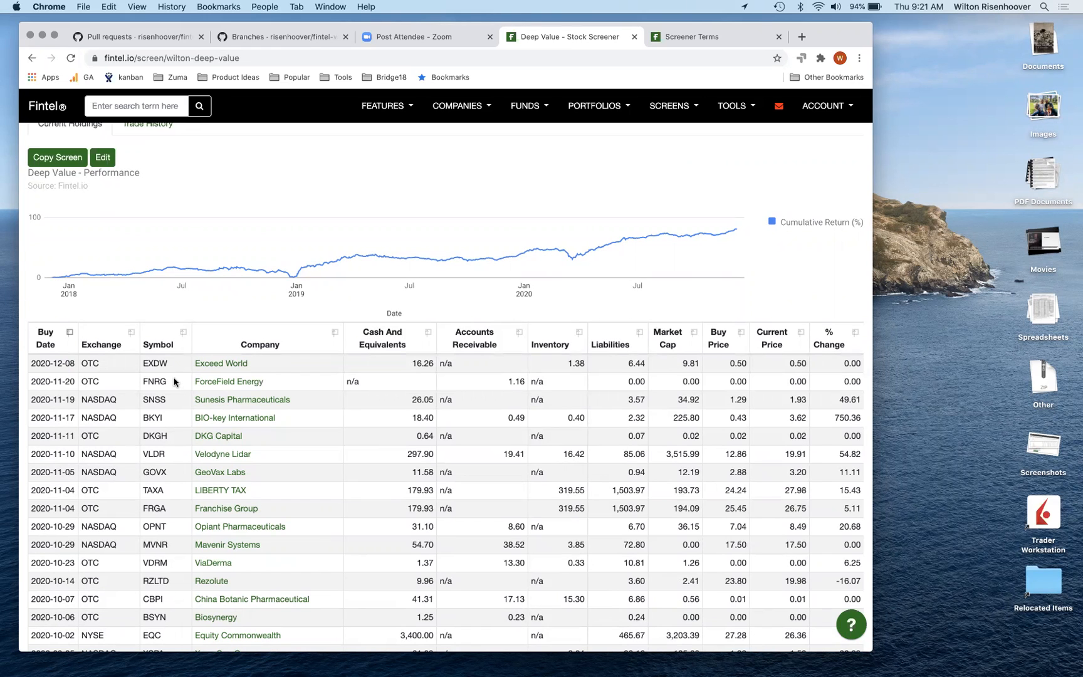
pyautogui.scroll(-2, 175, 381)
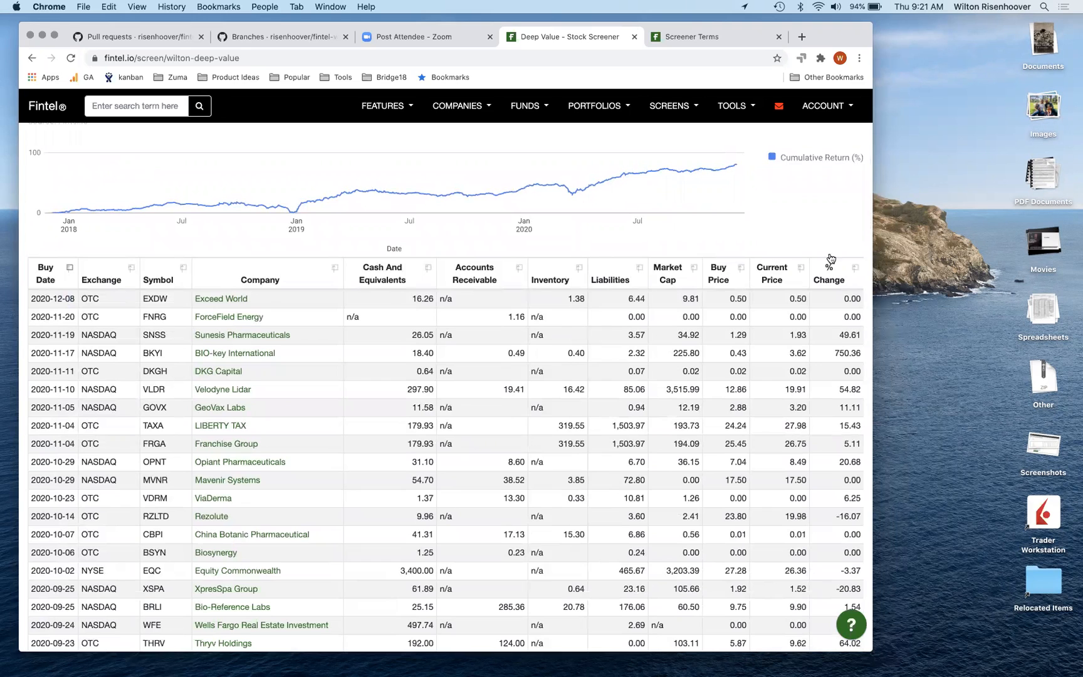
pyautogui.scroll(1, 716, 340)
pyautogui.scroll(1, 716, 340)
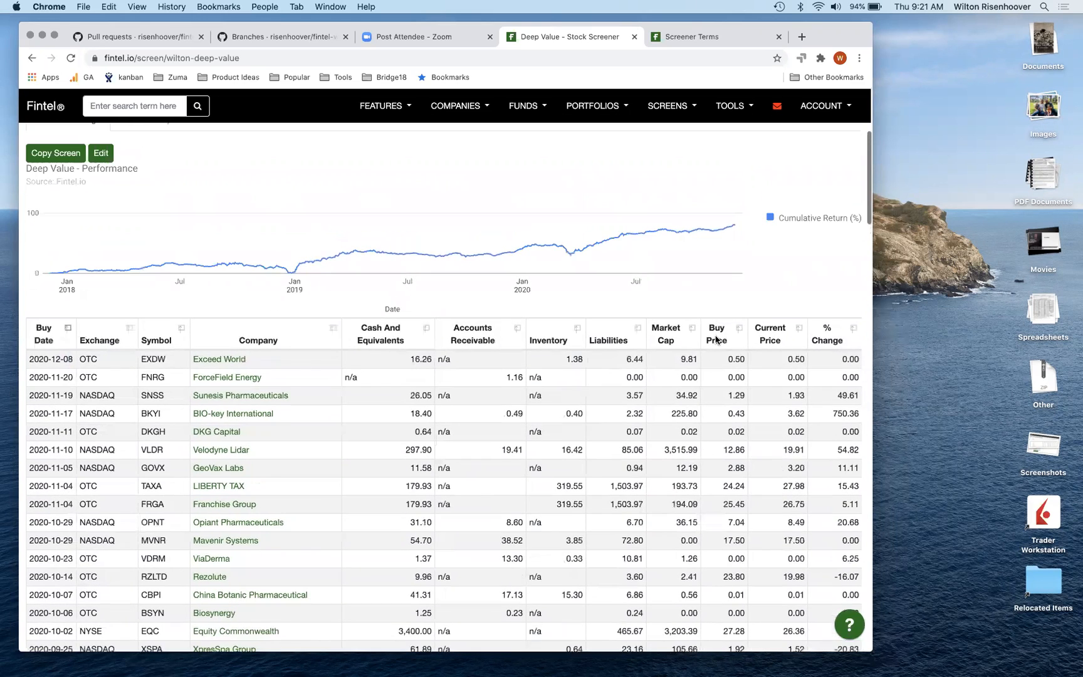
# Review the buy and sell records in Deep Value's trade history and return to the current holdings.
pyautogui.scroll(4, 549, 351)
pyautogui.scroll(1, 549, 350)
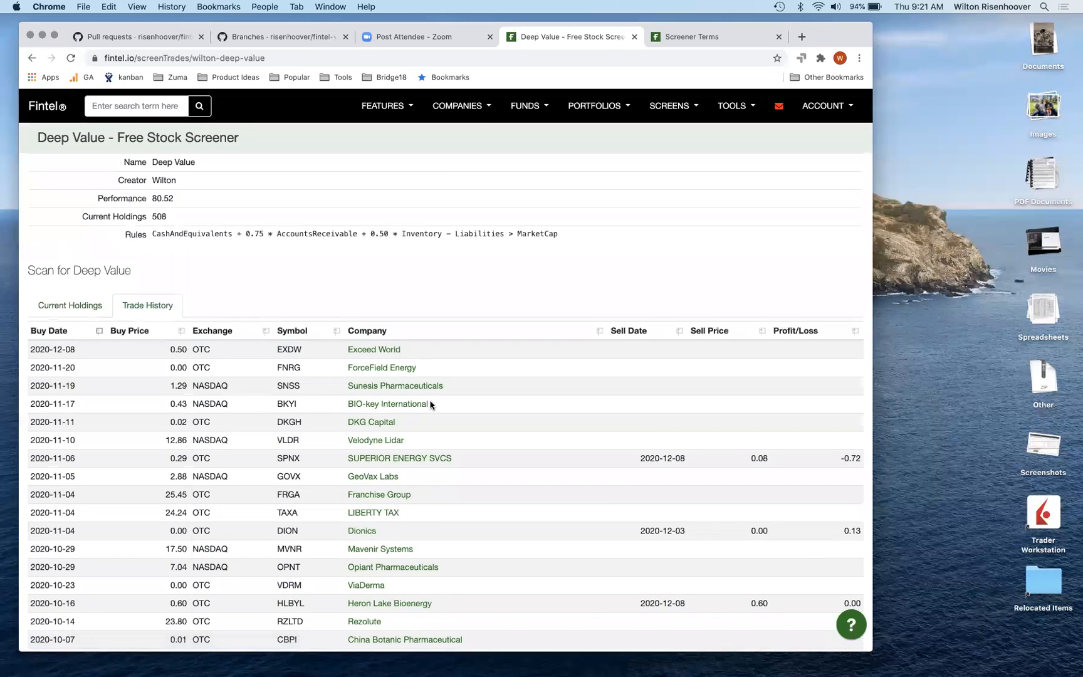
pyautogui.scroll(-3, 431, 404)
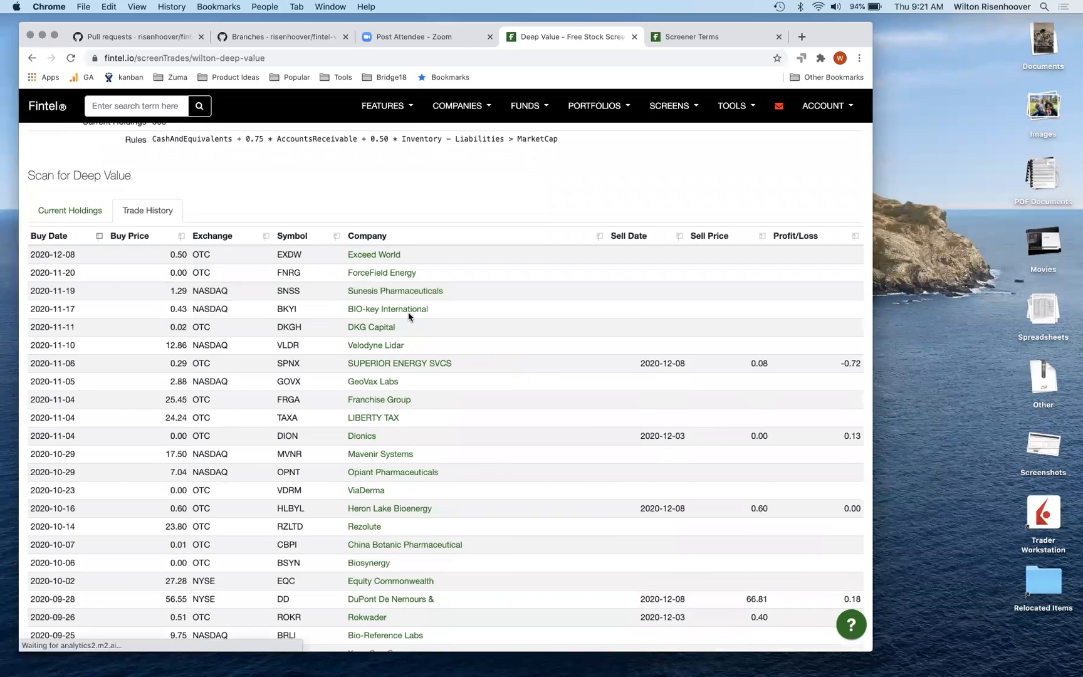
pyautogui.scroll(2, 411, 309)
pyautogui.click(147, 267)
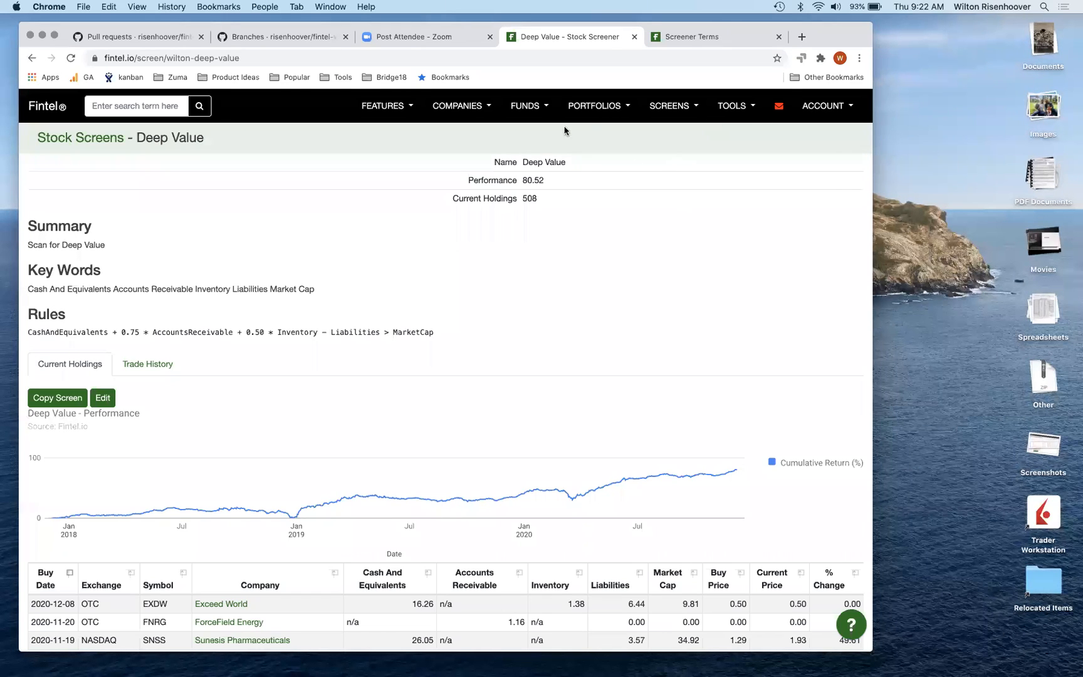
# Switch to the Screener Terms page and examine the Insider Data terms, highlighting InsiderBuySellRatio and InsiderNetBuyerSharesVolume.
pyautogui.click(682, 117)
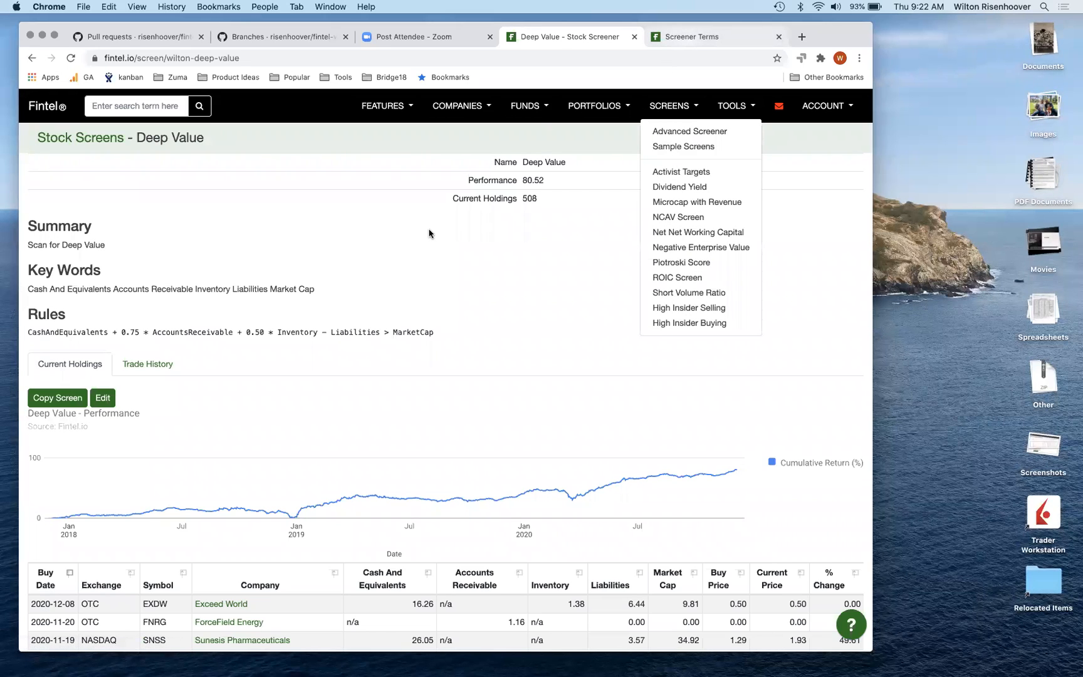
pyautogui.hotkey('ctrl', 'Tab')
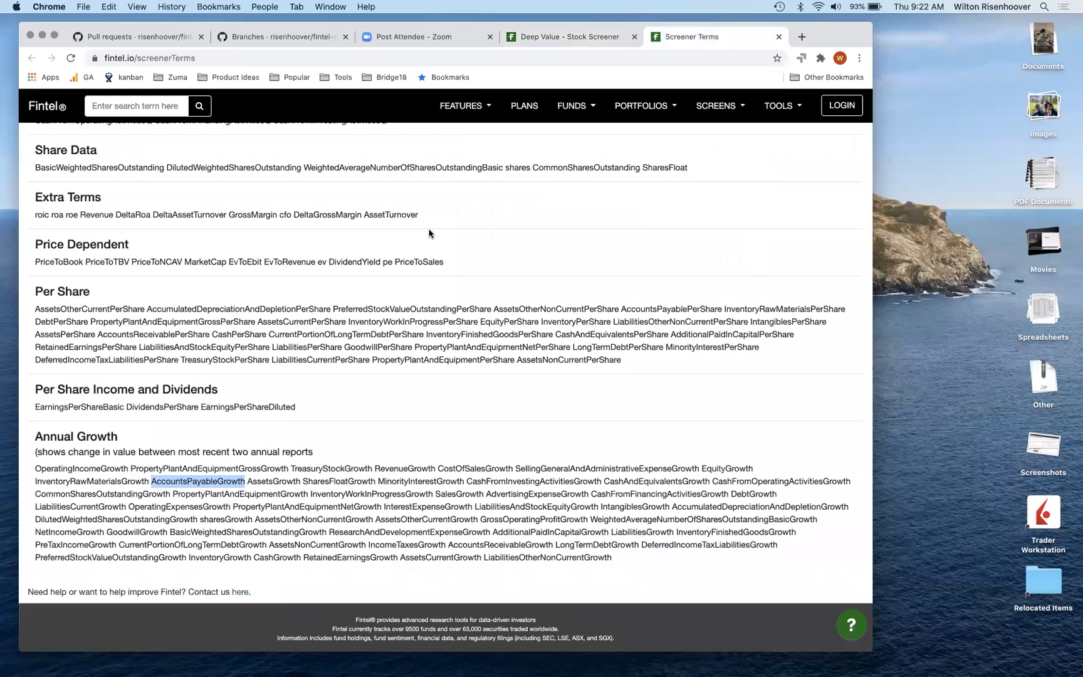
pyautogui.scroll(5, 430, 233)
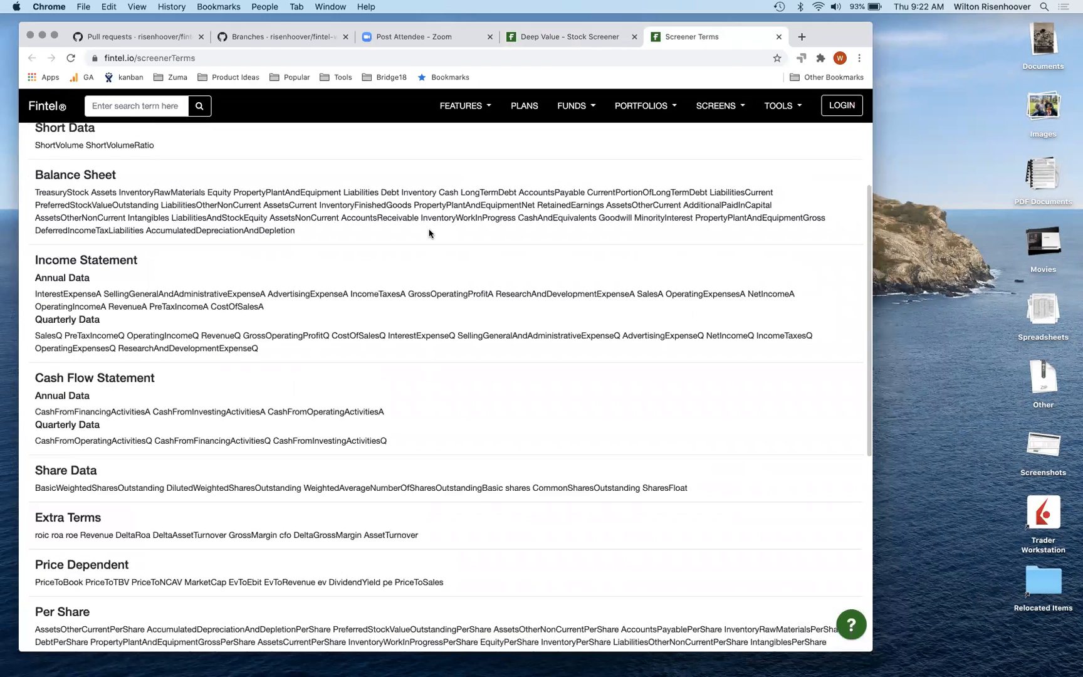
pyautogui.scroll(1, 429, 234)
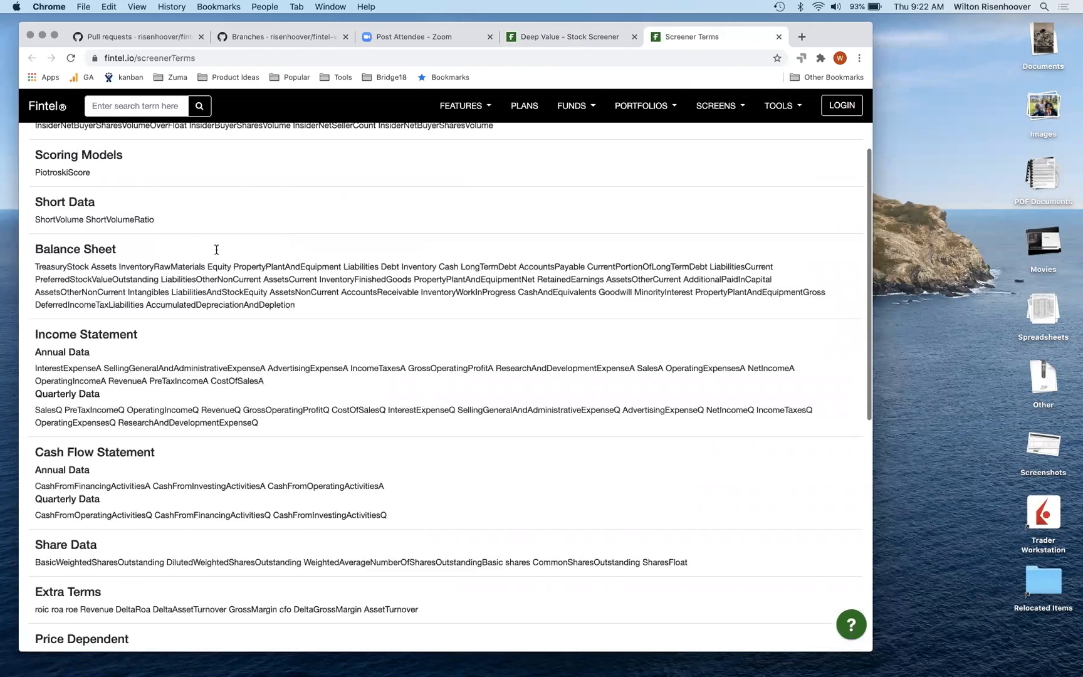
pyautogui.scroll(2, 216, 249)
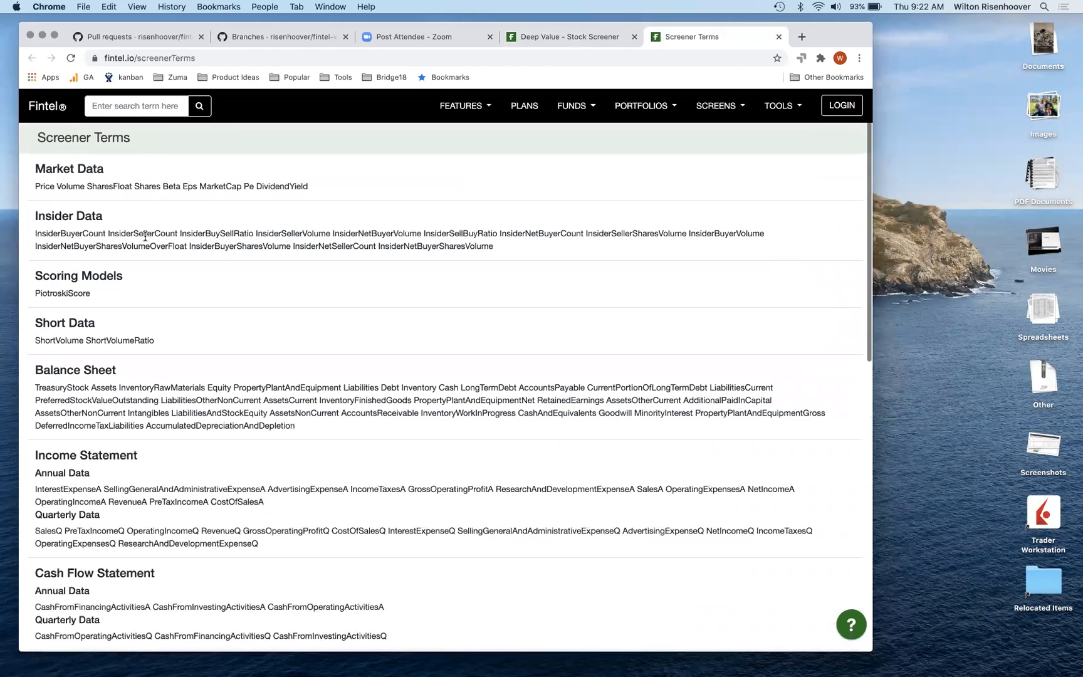
pyautogui.doubleClick(209, 233)
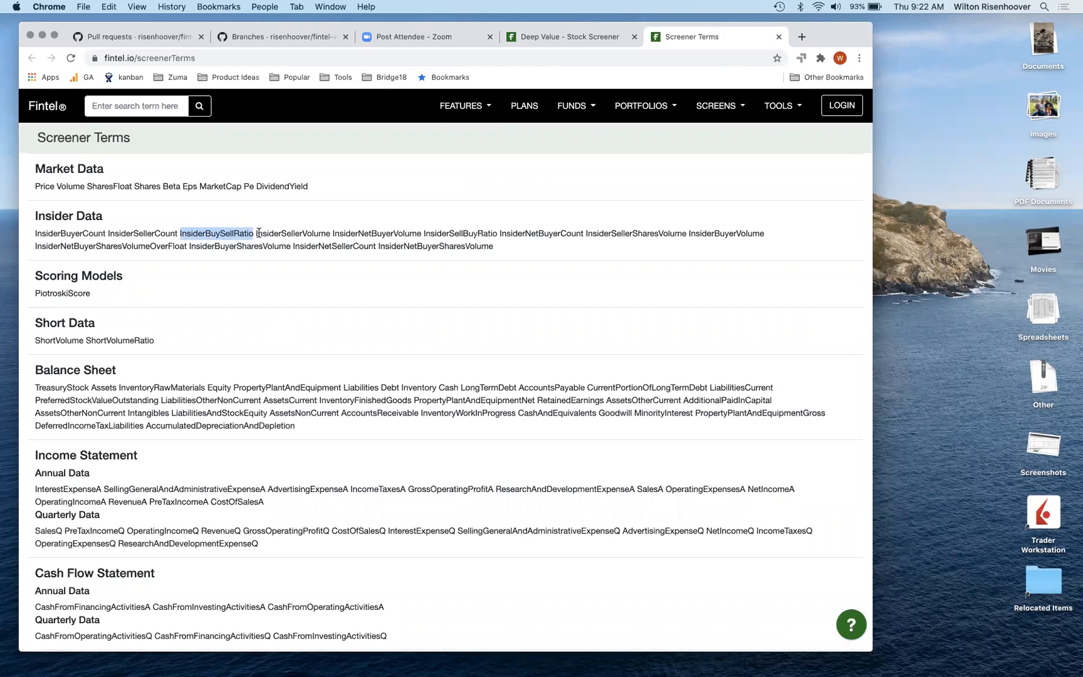
pyautogui.click(297, 236)
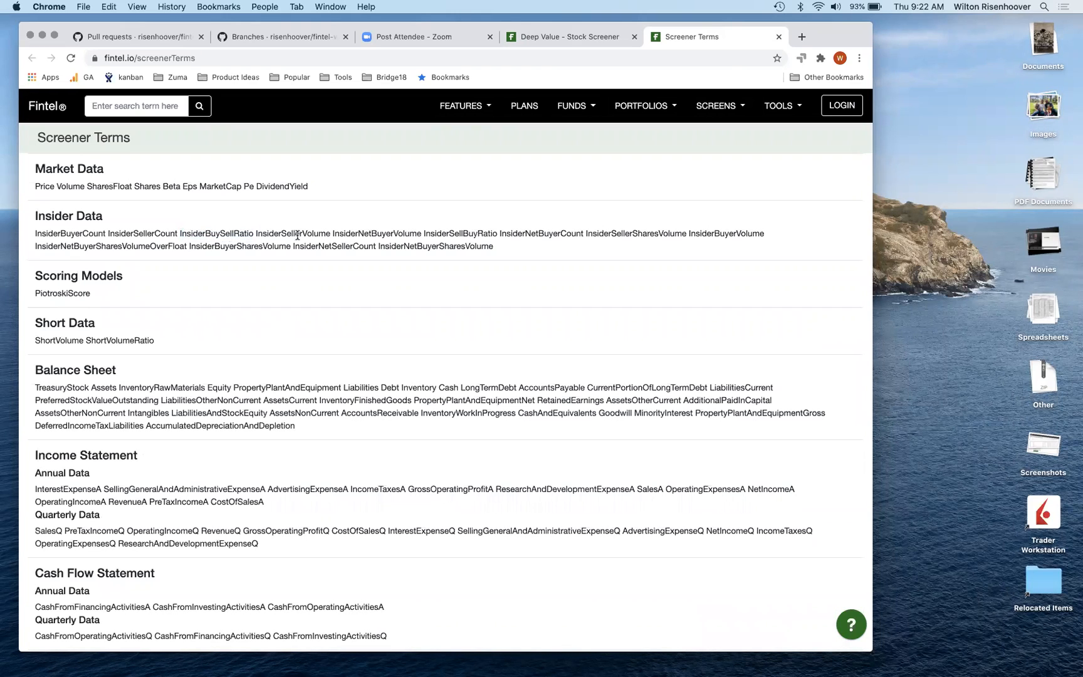
pyautogui.doubleClick(407, 247)
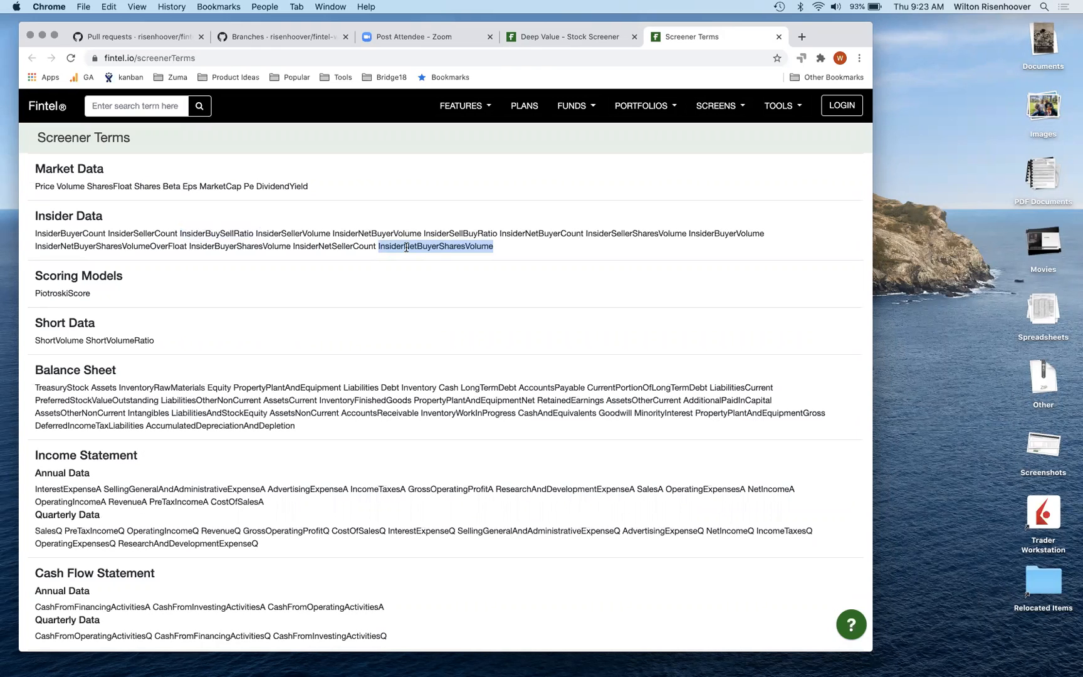
# Highlight the insider terms InsiderNetBuyerVolume, InsiderNetBuyerCount and InsiderNetBuyerSharesVolumeOverFloat one after another, and clear the selection.
pyautogui.doubleClick(359, 235)
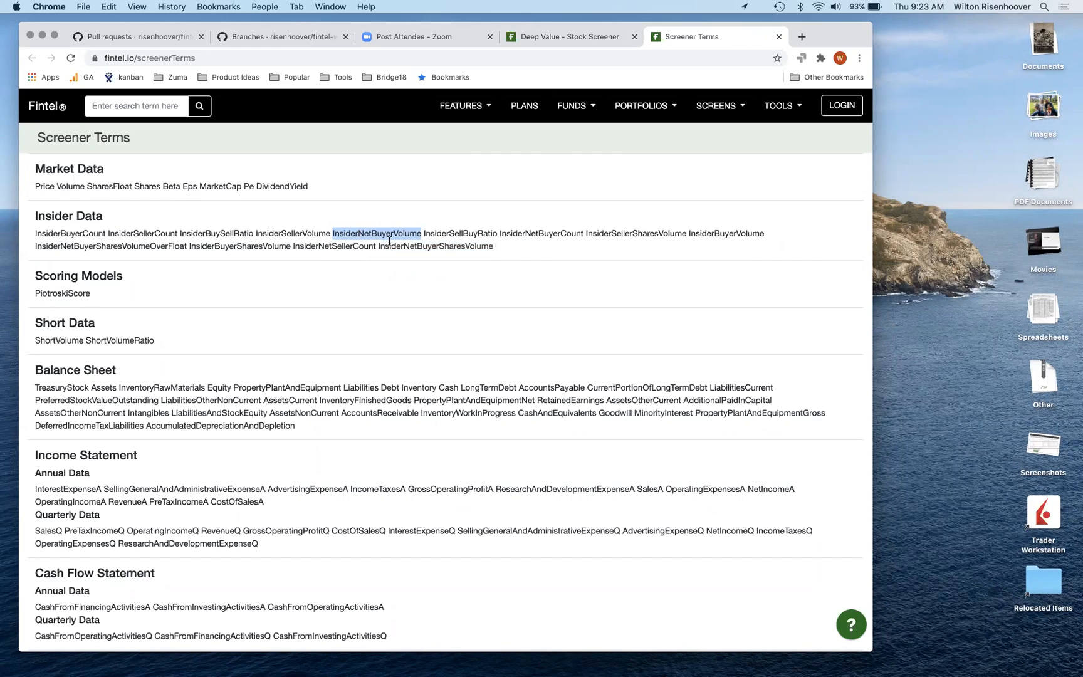
pyautogui.doubleClick(541, 234)
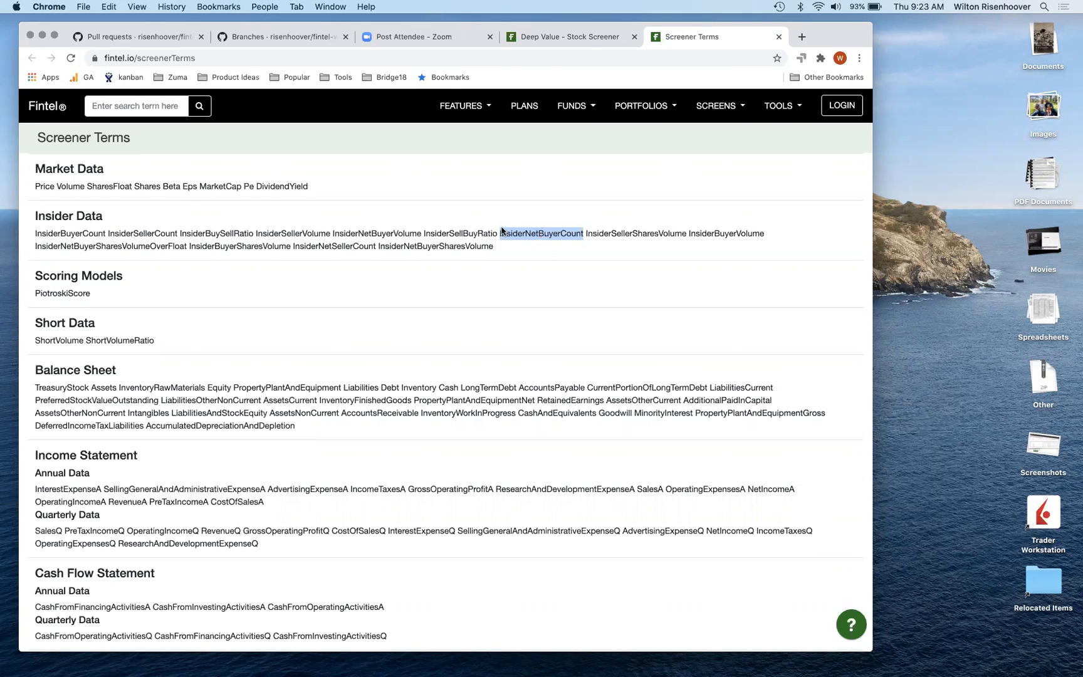
pyautogui.click(371, 233)
pyautogui.doubleClick(372, 234)
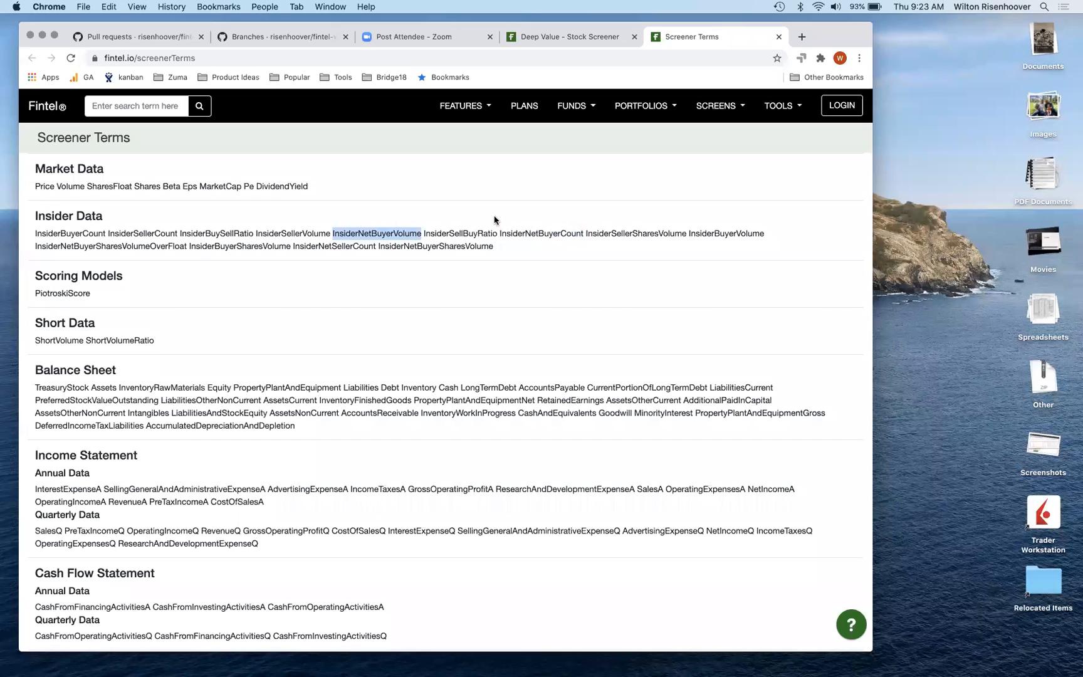
pyautogui.doubleClick(64, 245)
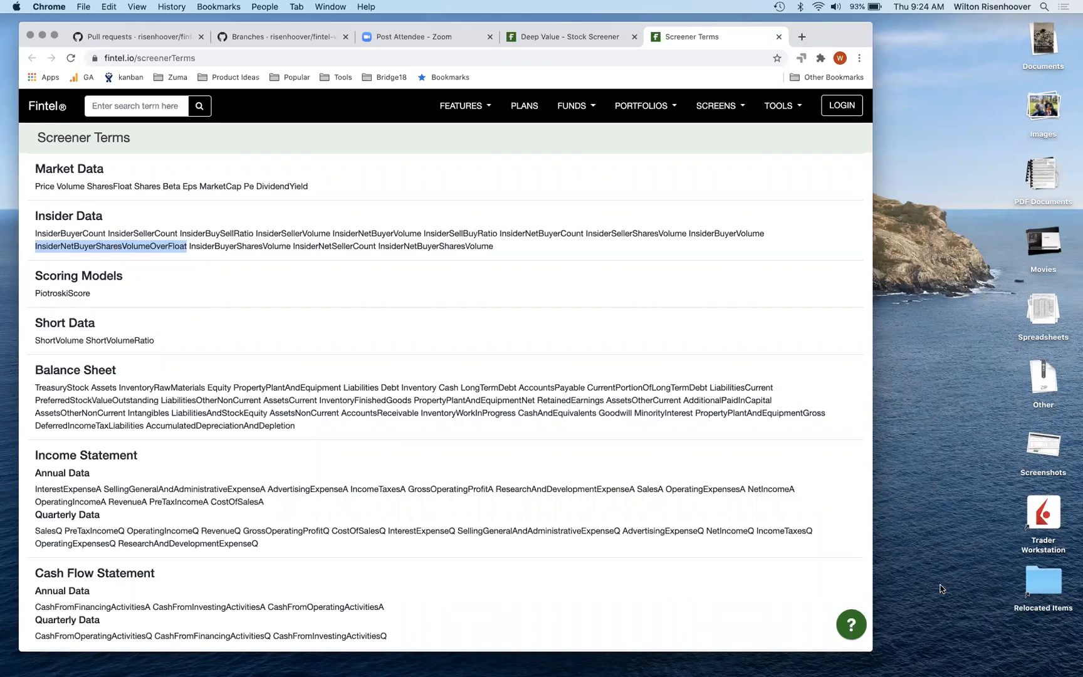
pyautogui.click(753, 468)
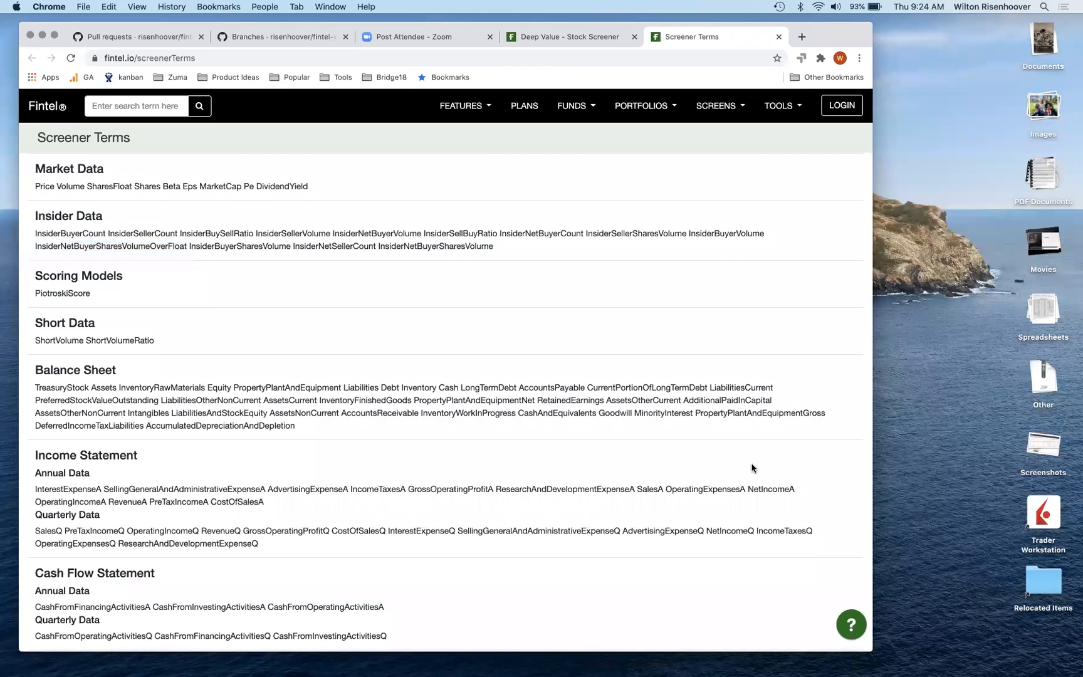
# Look through the remaining term categories, from Balance Sheet and Income Statement to Per Share and Annual Growth.
pyautogui.scroll(-10, 753, 468)
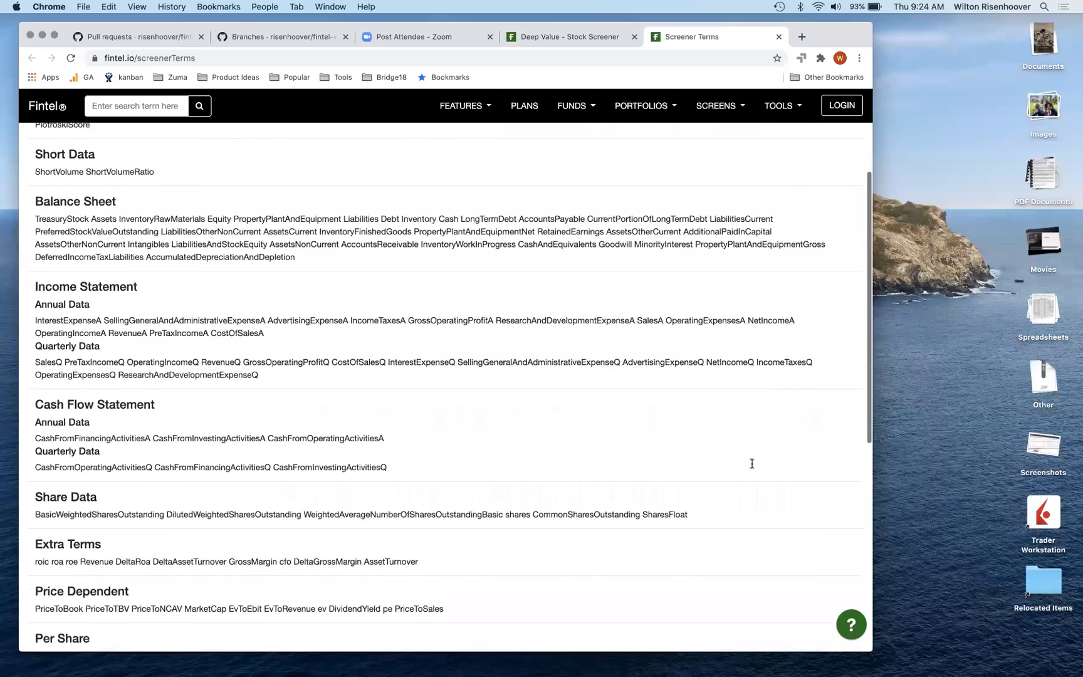
pyautogui.scroll(-2, 752, 464)
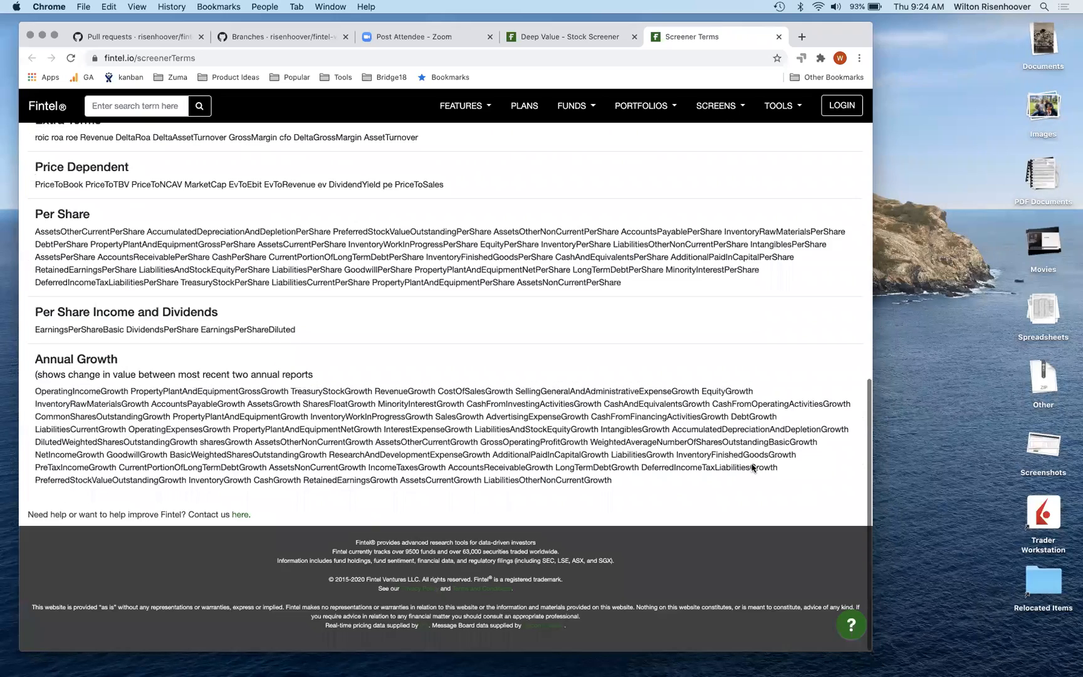
pyautogui.scroll(11, 752, 464)
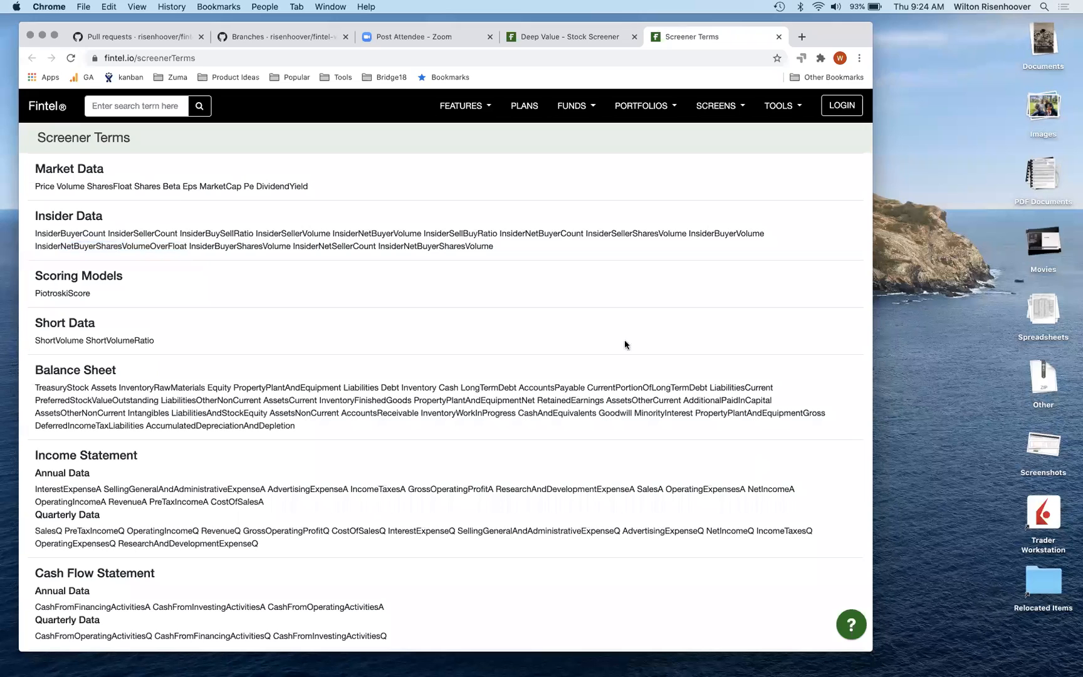
pyautogui.scroll(-5, 527, 358)
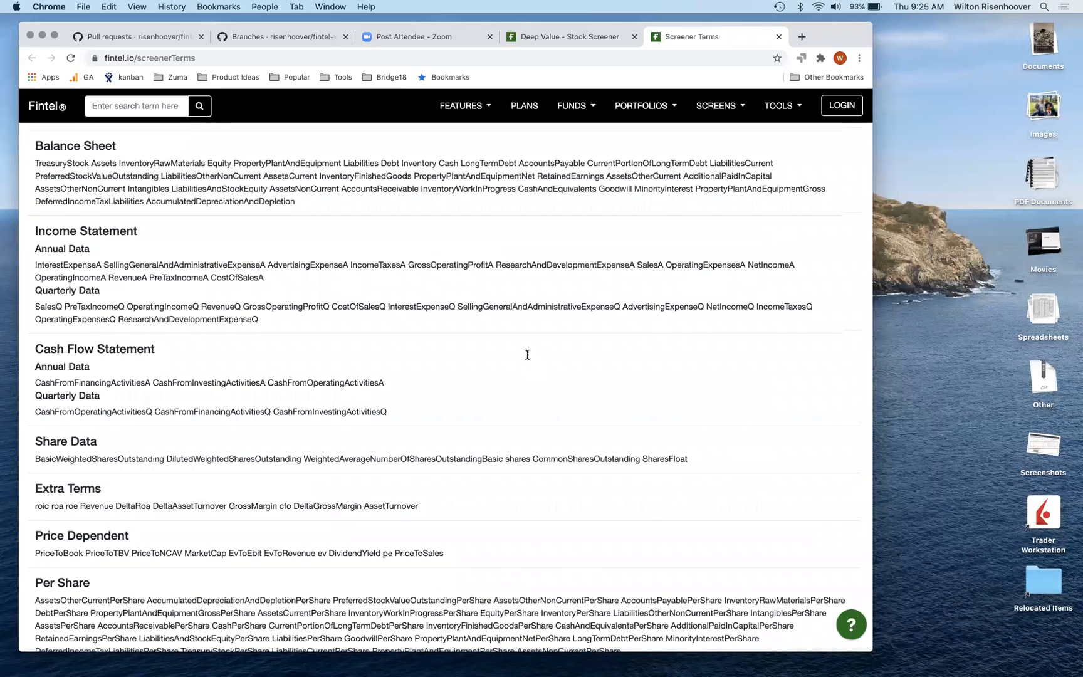
pyautogui.scroll(-5, 527, 359)
pyautogui.scroll(5, 526, 359)
pyautogui.scroll(4, 527, 359)
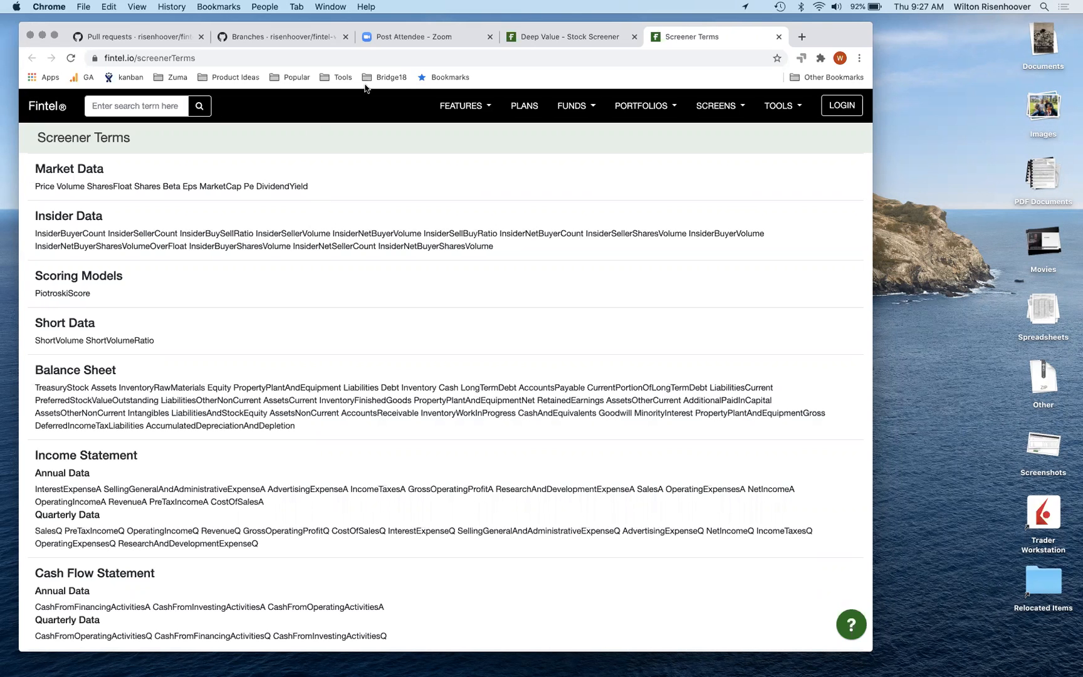
# Switch back to the Deep Value screen and highlight the buy date, exchange and symbol of the Exceed World holding.
pyautogui.click(567, 38)
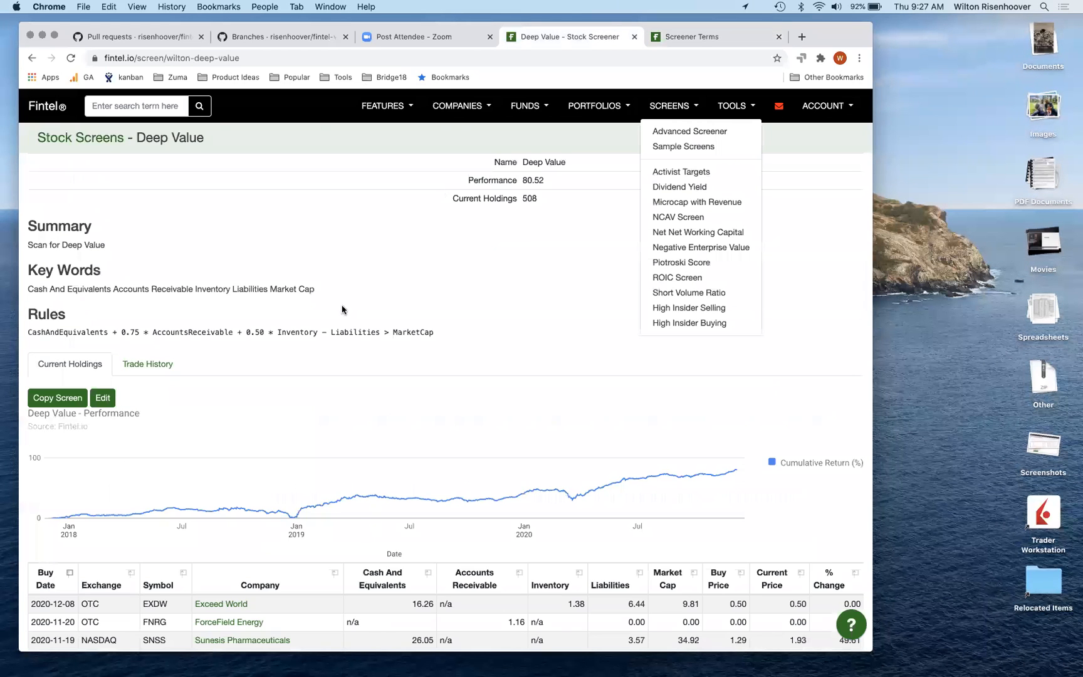
pyautogui.scroll(-3, 342, 309)
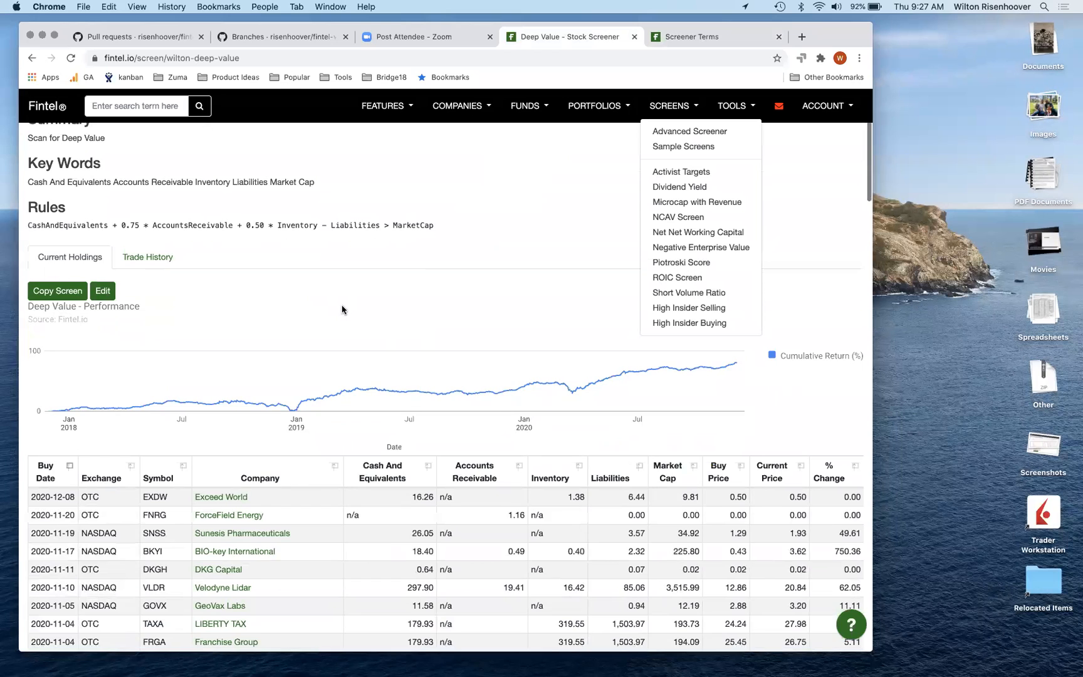
pyautogui.scroll(-2, 342, 309)
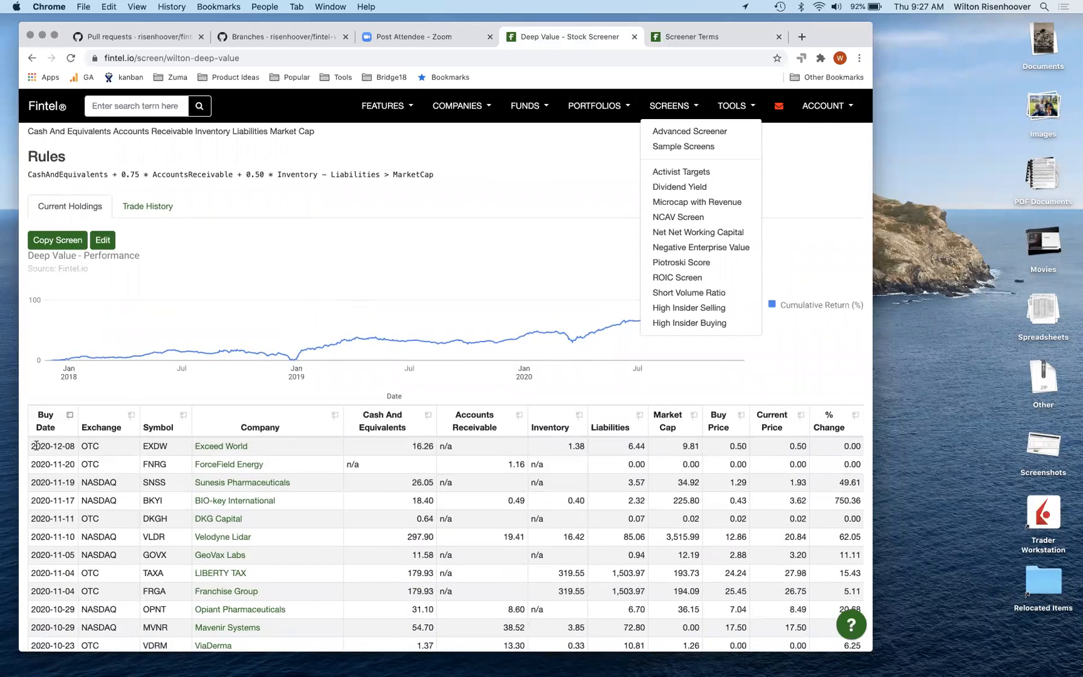
pyautogui.moveTo(33, 446); pyautogui.dragTo(168, 447)
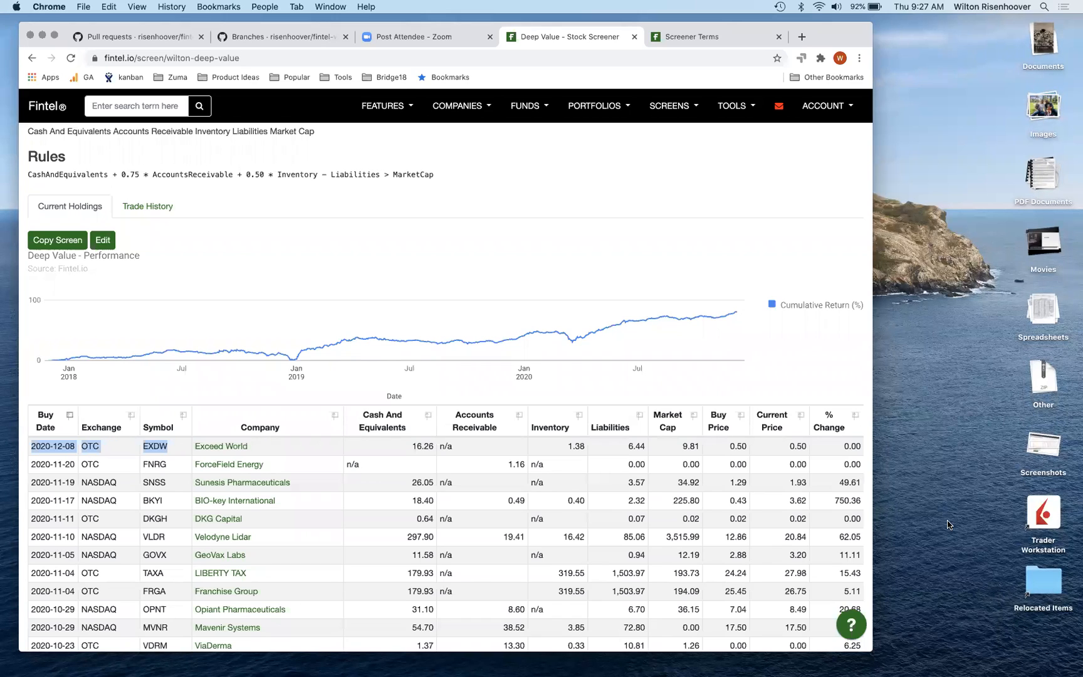
pyautogui.click(474, 249)
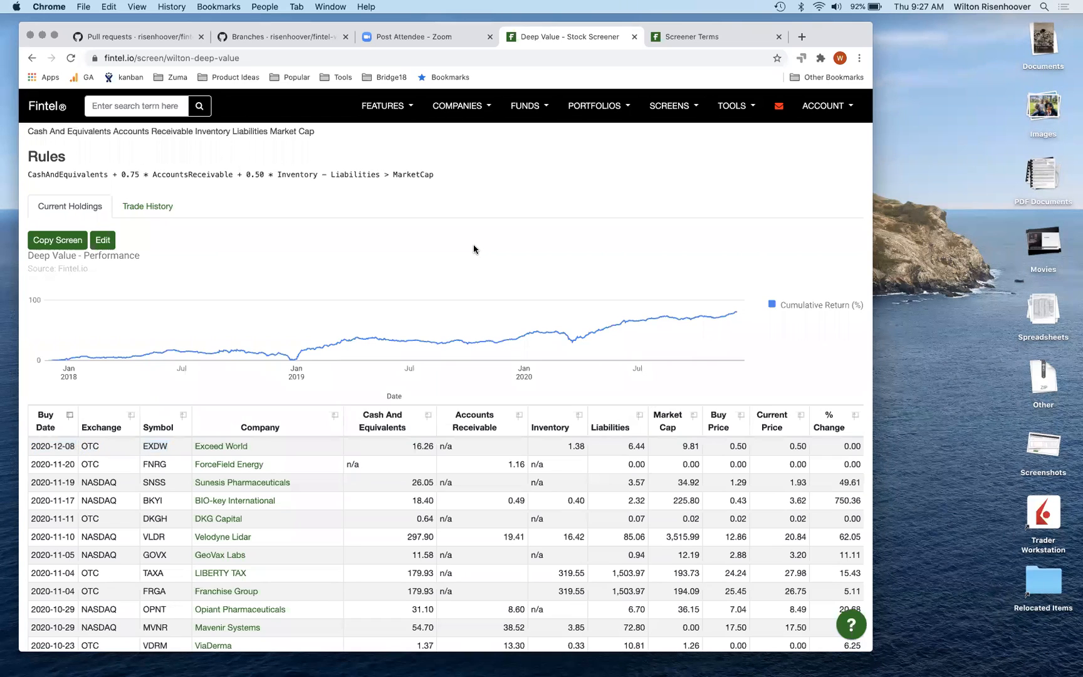
# Review Deep Value's rules, performance chart and current holdings table.
pyautogui.scroll(-4, 473, 249)
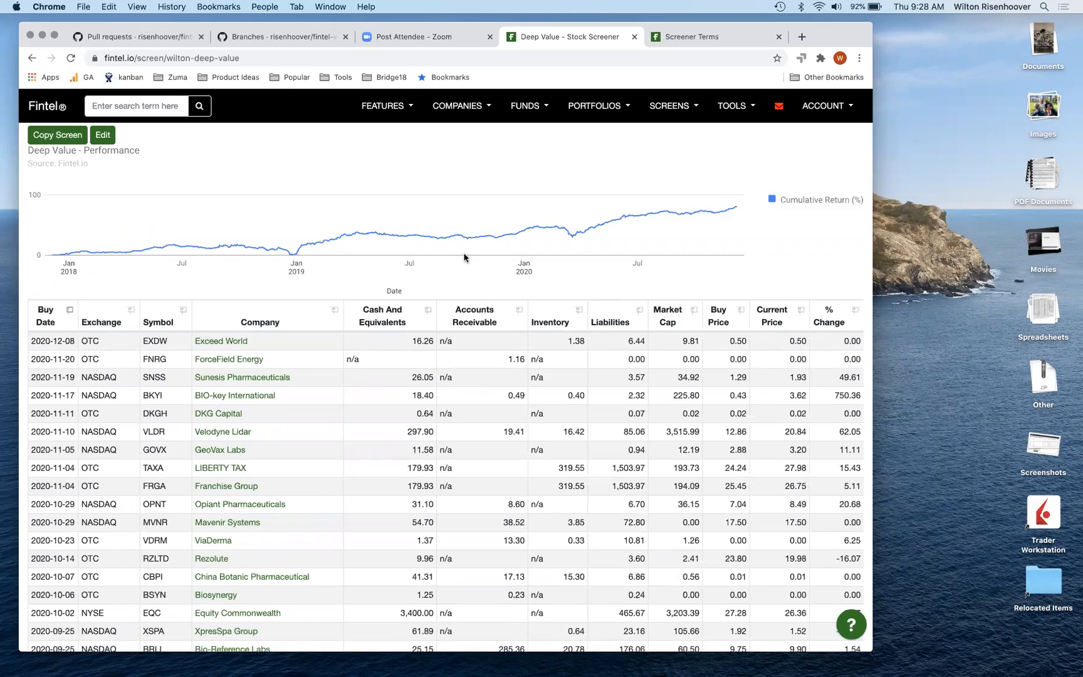
pyautogui.scroll(-3, 465, 257)
pyautogui.scroll(8, 465, 257)
pyautogui.scroll(2, 464, 257)
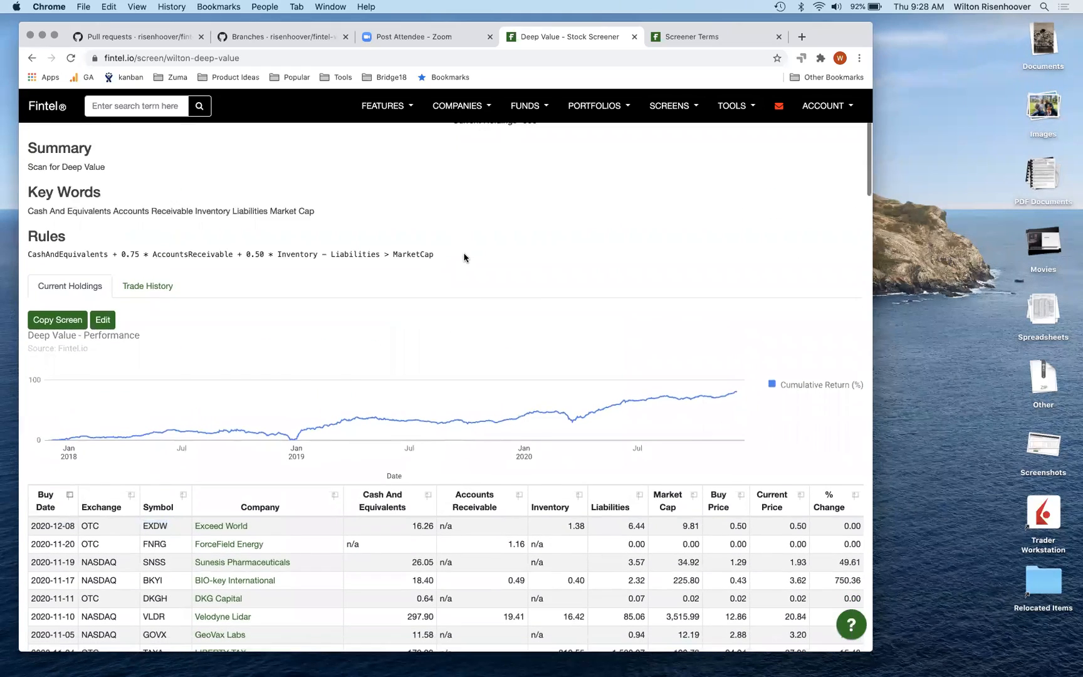
pyautogui.scroll(-5, 465, 257)
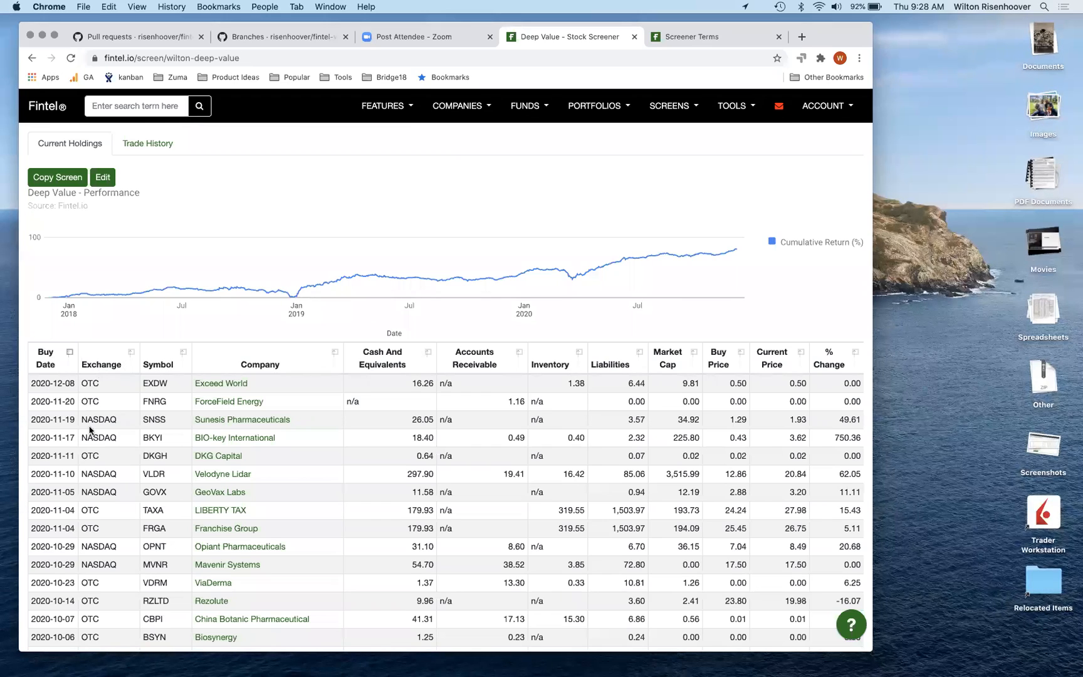
pyautogui.scroll(3, 90, 430)
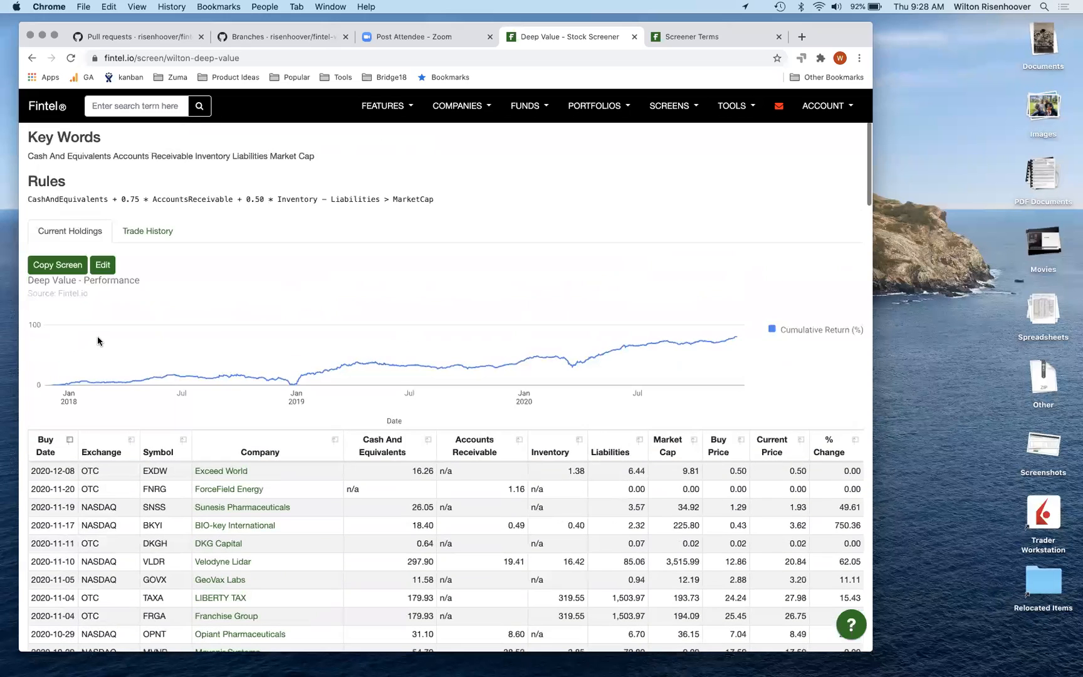
# Review Deep Value's trade history, highlighting the sell date for SUPERIOR ENERGY SVCS and the screen's rule expression.
pyautogui.click(149, 237)
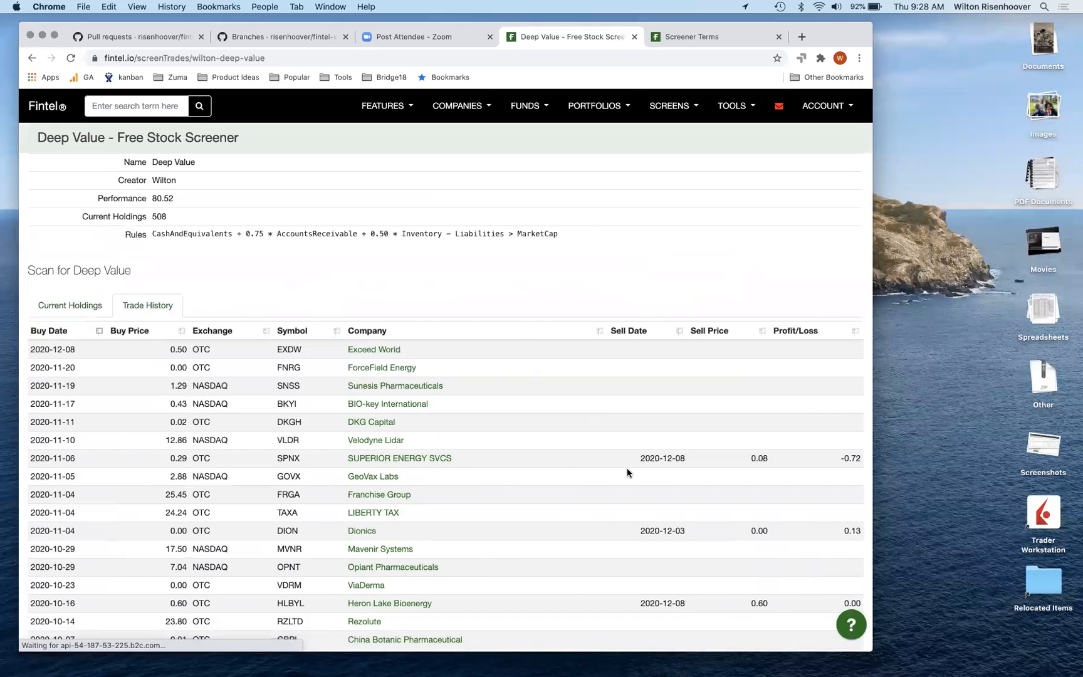
pyautogui.moveTo(640, 459); pyautogui.dragTo(687, 461)
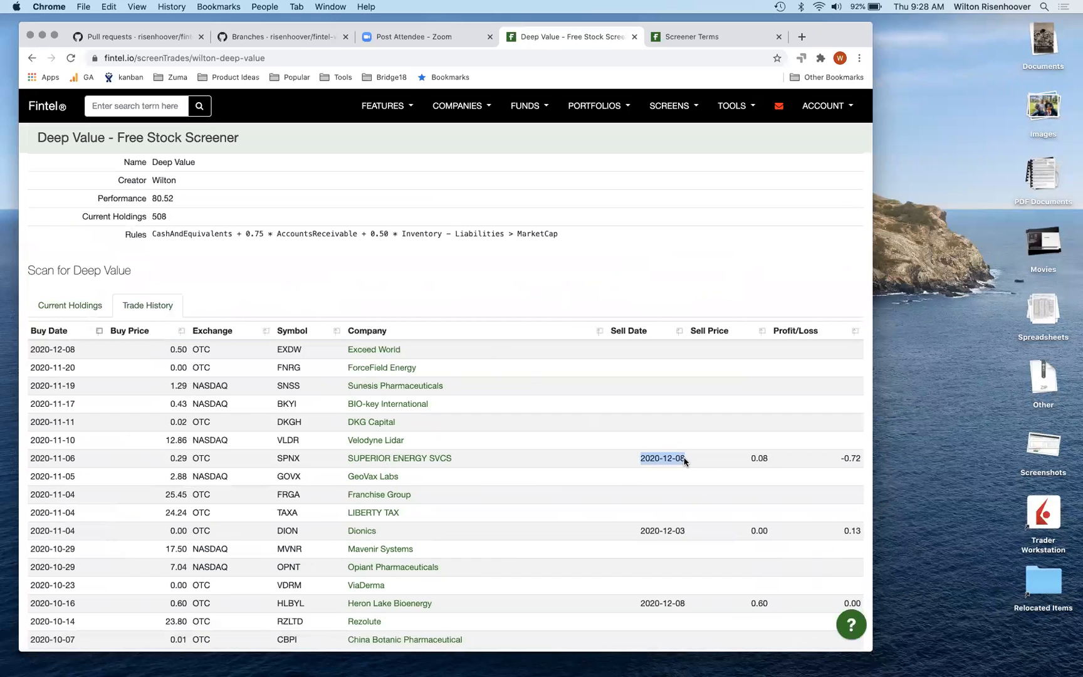
pyautogui.click(769, 462)
pyautogui.scroll(-10, 603, 506)
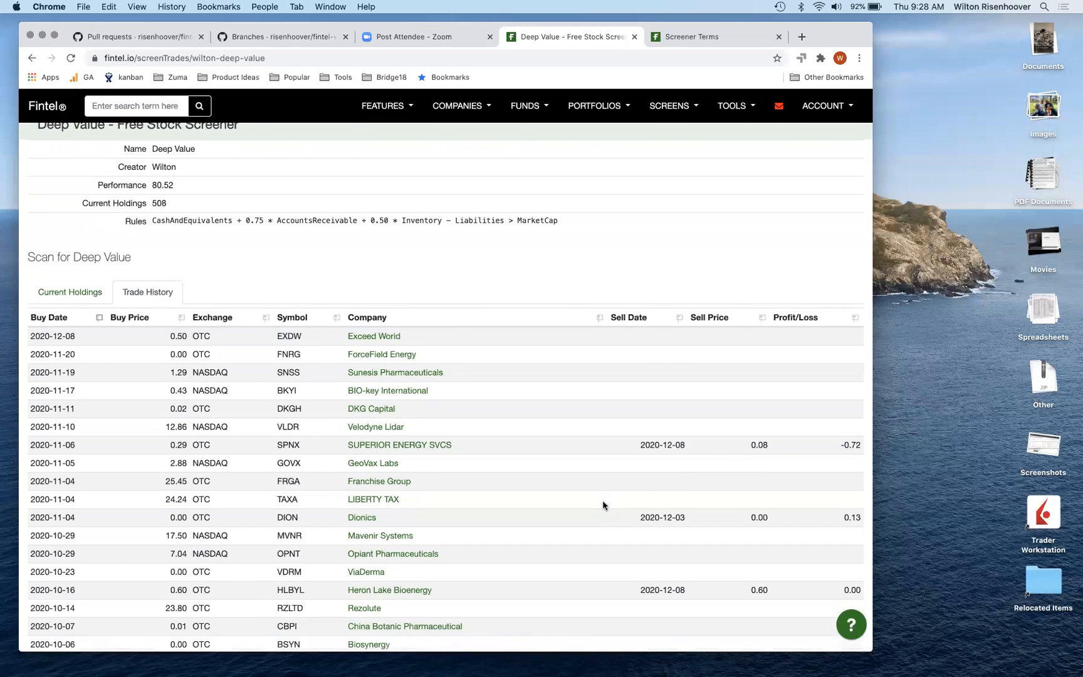
pyautogui.scroll(-10, 603, 506)
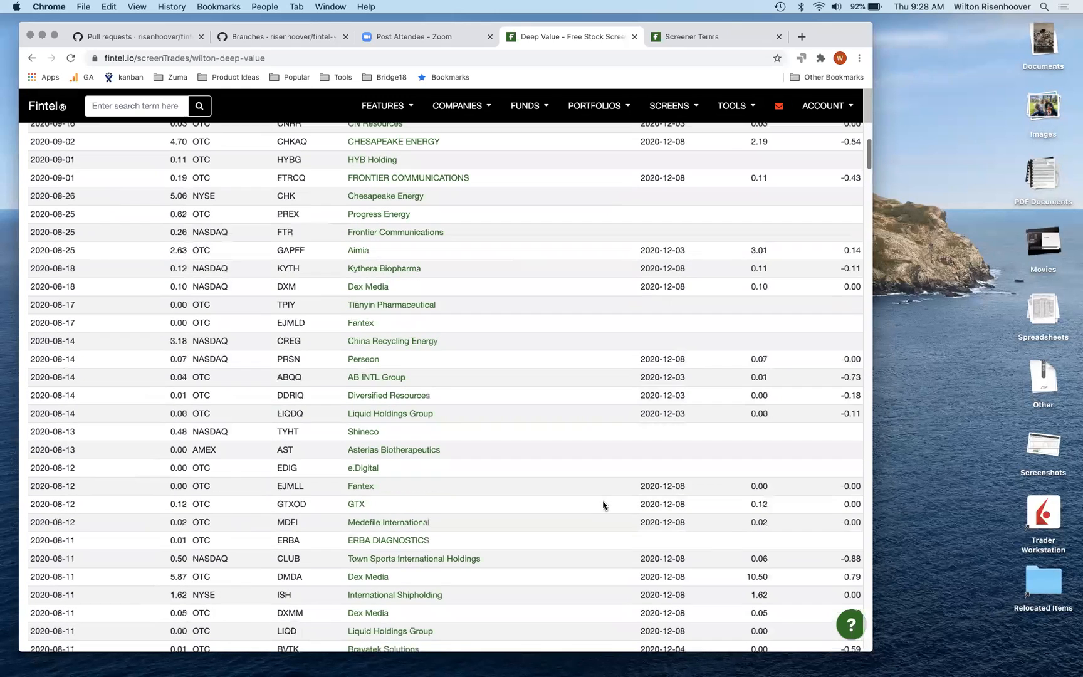
pyautogui.scroll(20, 159, 304)
pyautogui.scroll(3, 160, 304)
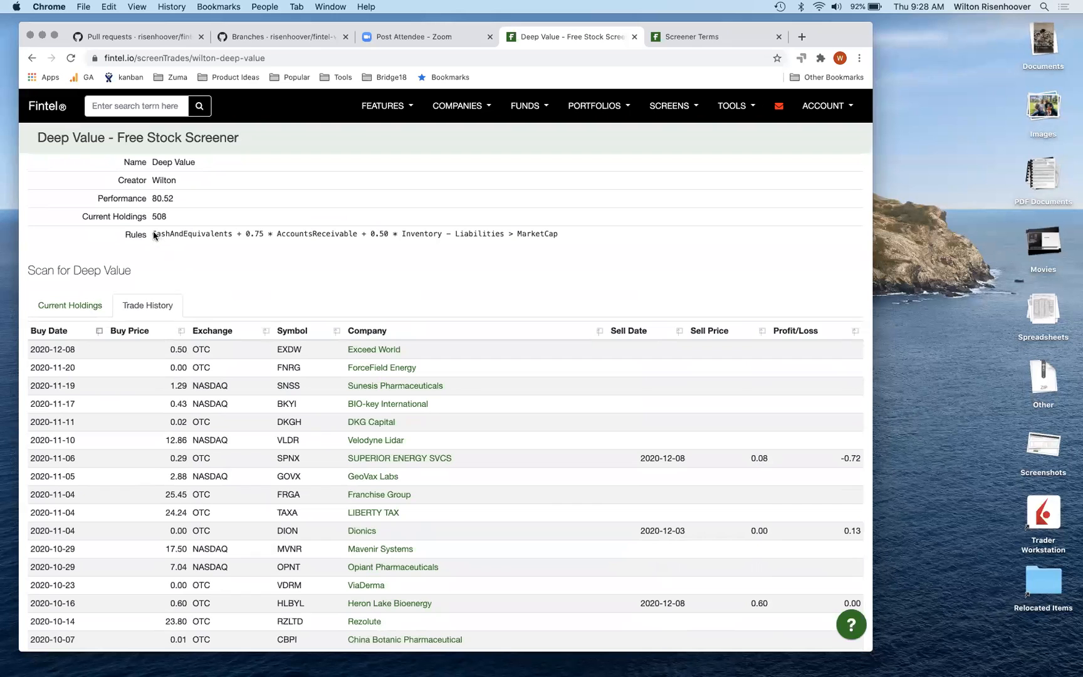
pyautogui.tripleClick(210, 236)
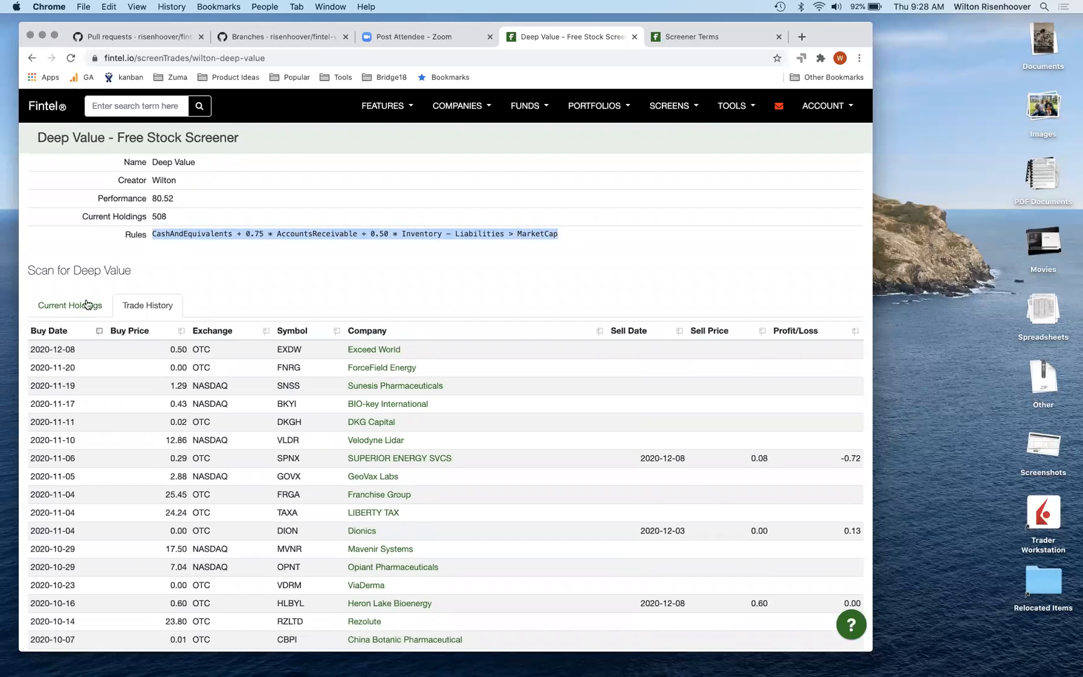
# Return to Deep Value's current holdings and look through the performance chart and the list of holdings.
pyautogui.click(55, 310)
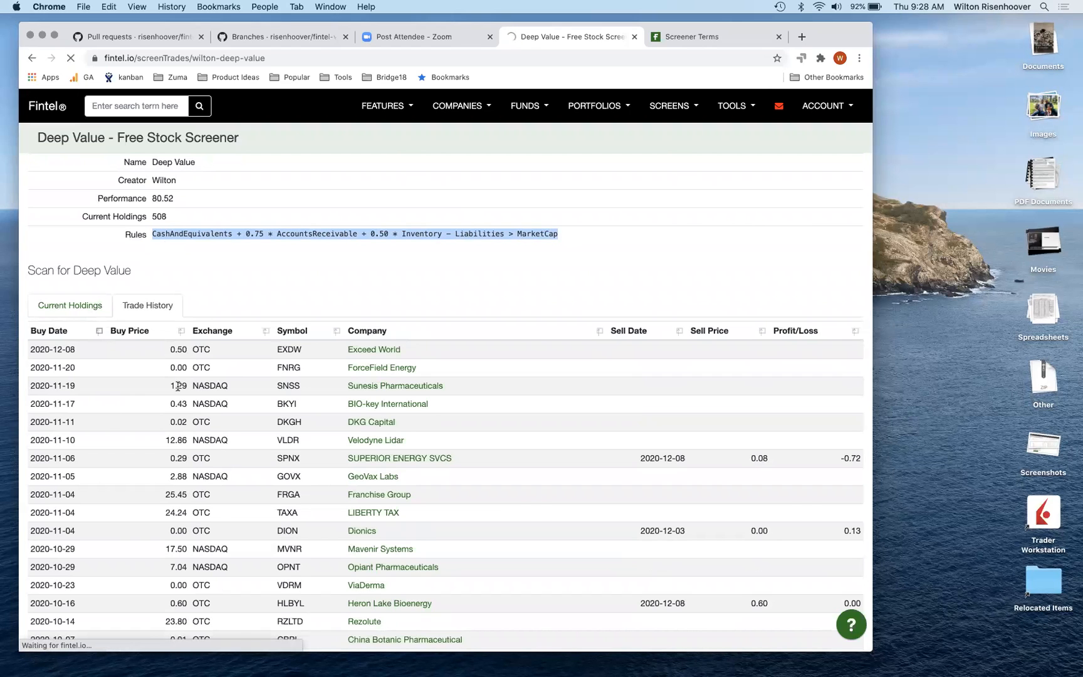
pyautogui.scroll(-10, 182, 453)
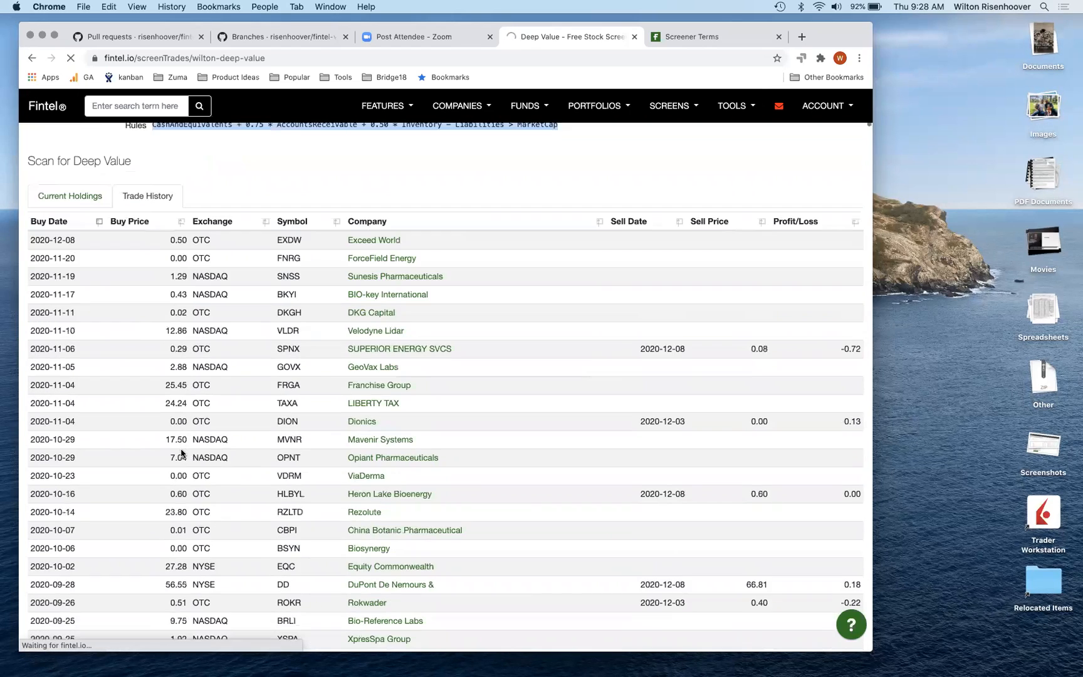
pyautogui.scroll(10, 123, 333)
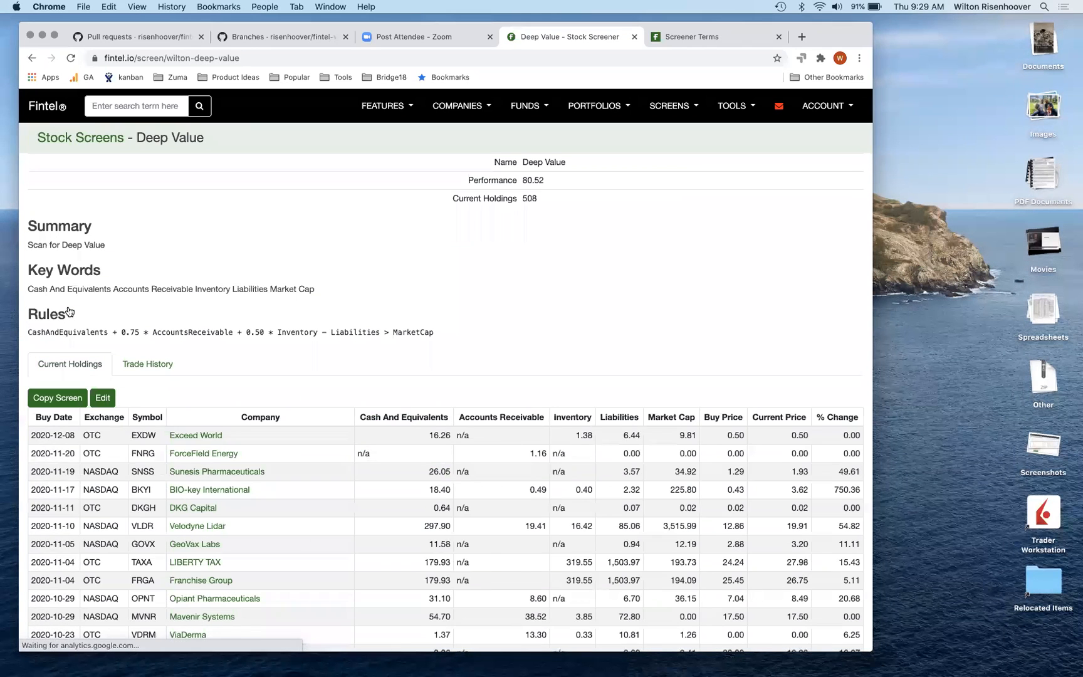
pyautogui.scroll(-3, 88, 515)
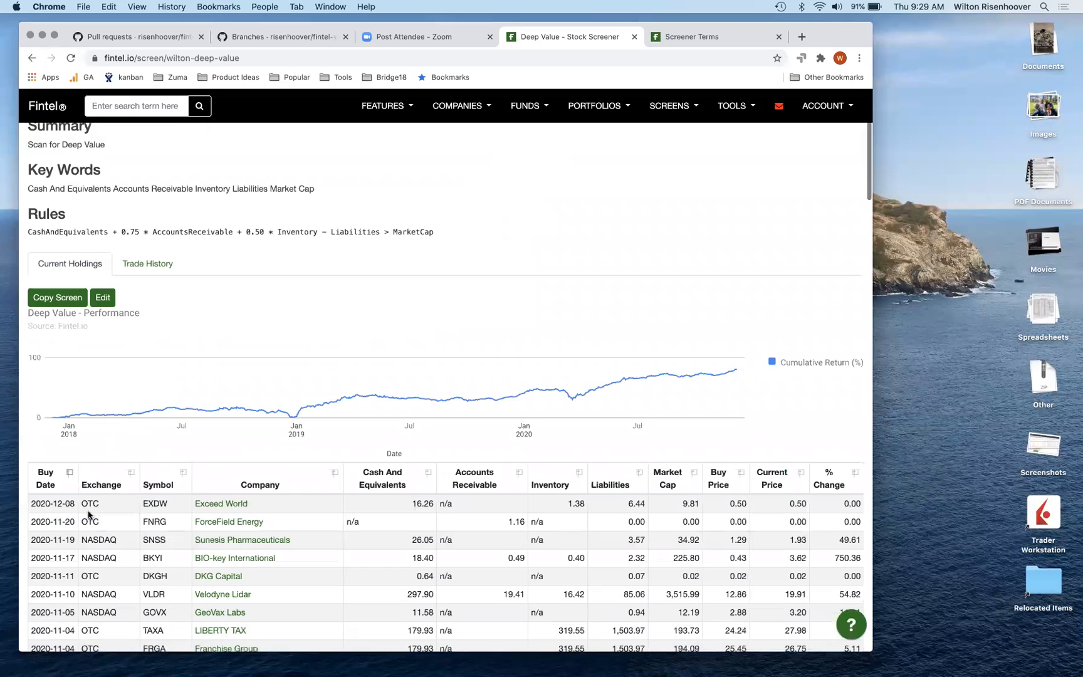
pyautogui.scroll(-10, 88, 515)
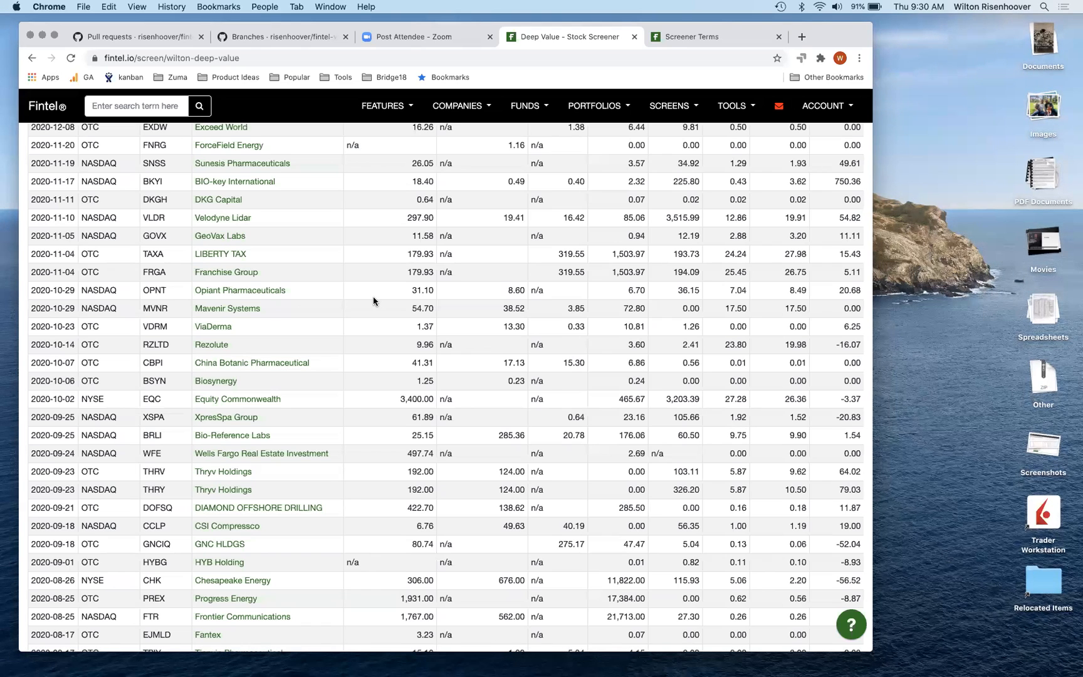
pyautogui.scroll(10, 373, 297)
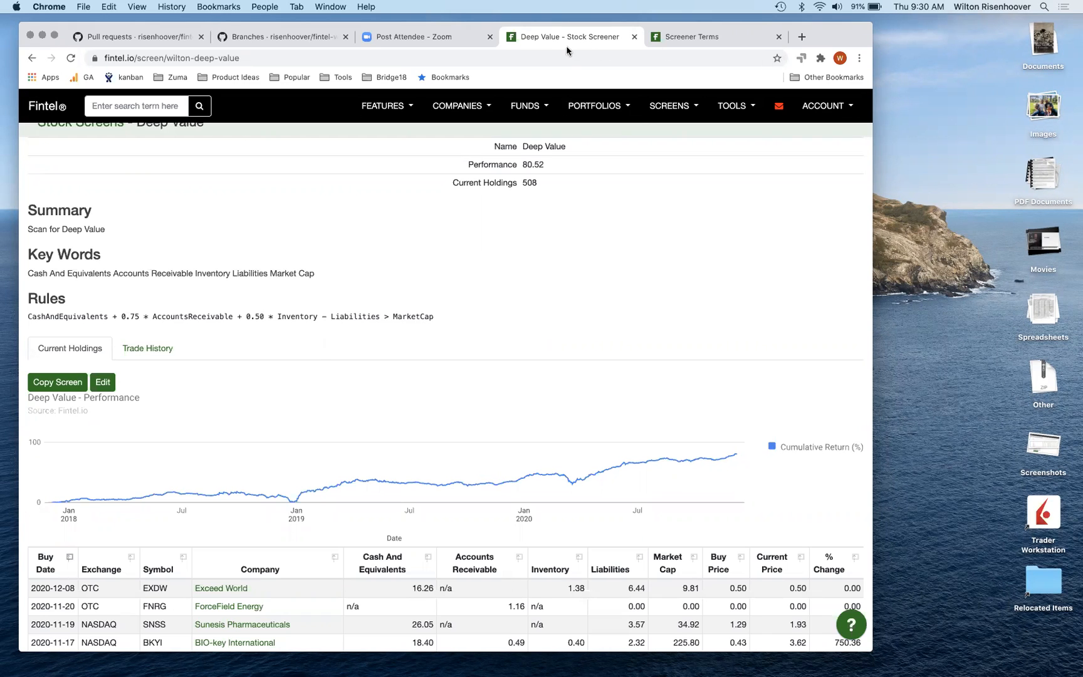
# Go to the Teams page from the dashboard and open the Welcome team.
pyautogui.click(44, 110)
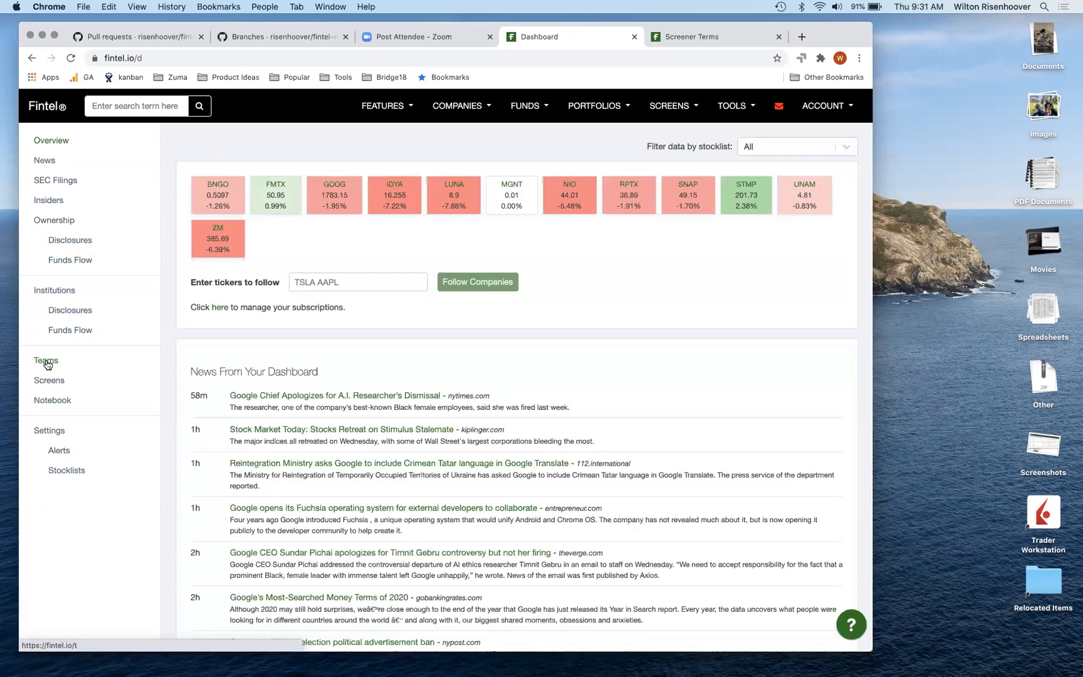
pyautogui.click(46, 362)
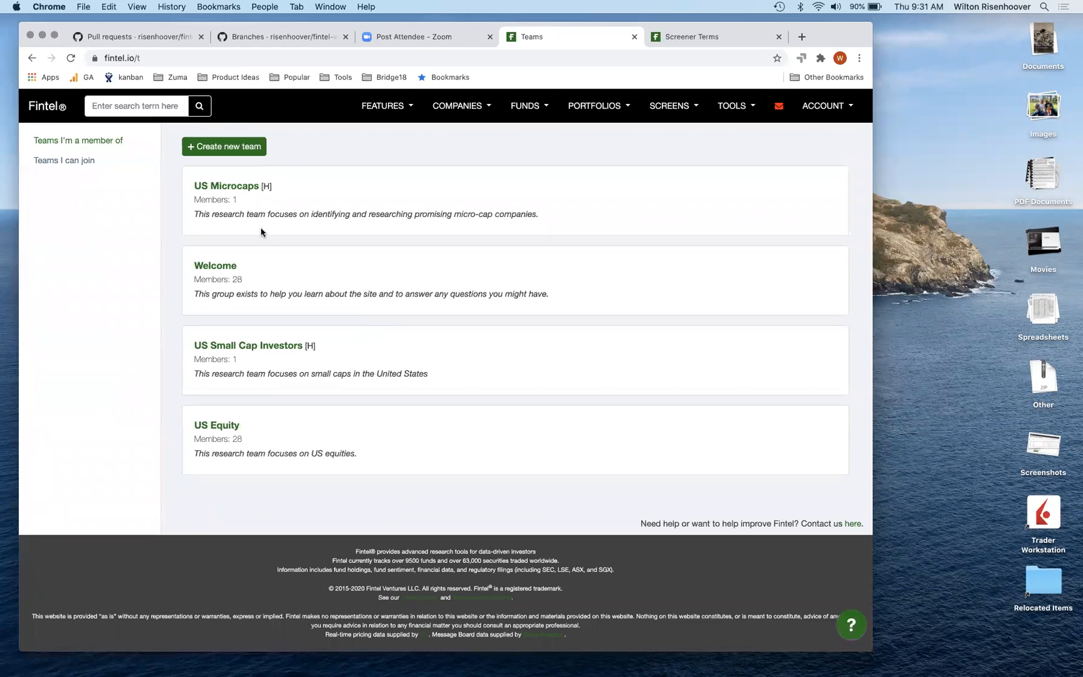
pyautogui.moveTo(50, 39); pyautogui.dragTo(39, 41)
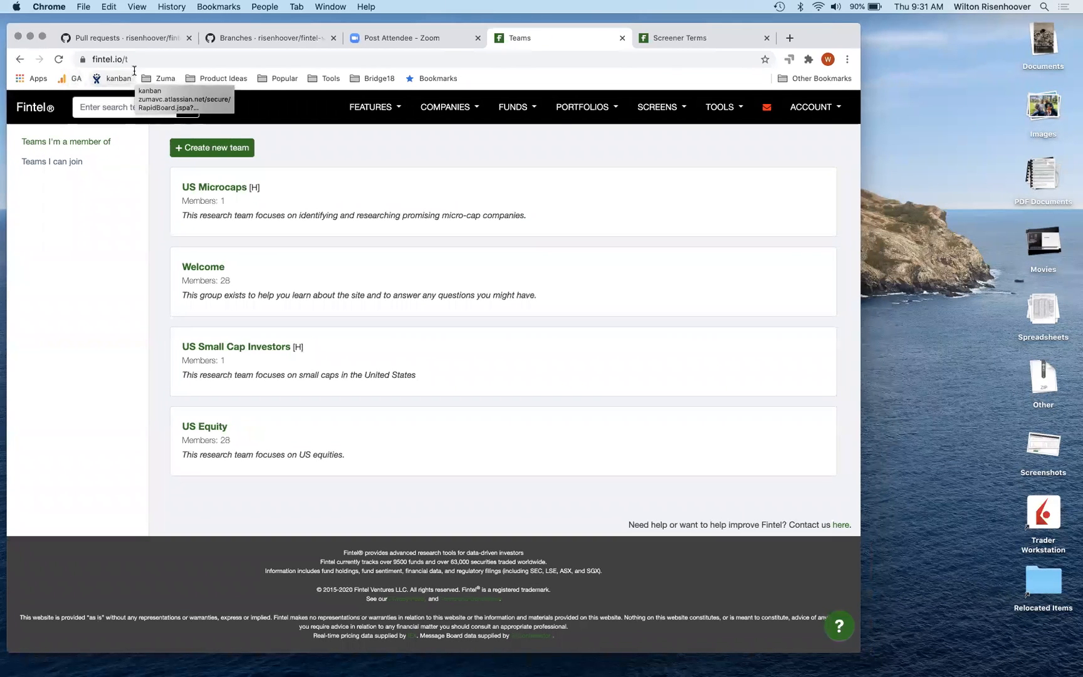
pyautogui.click(192, 270)
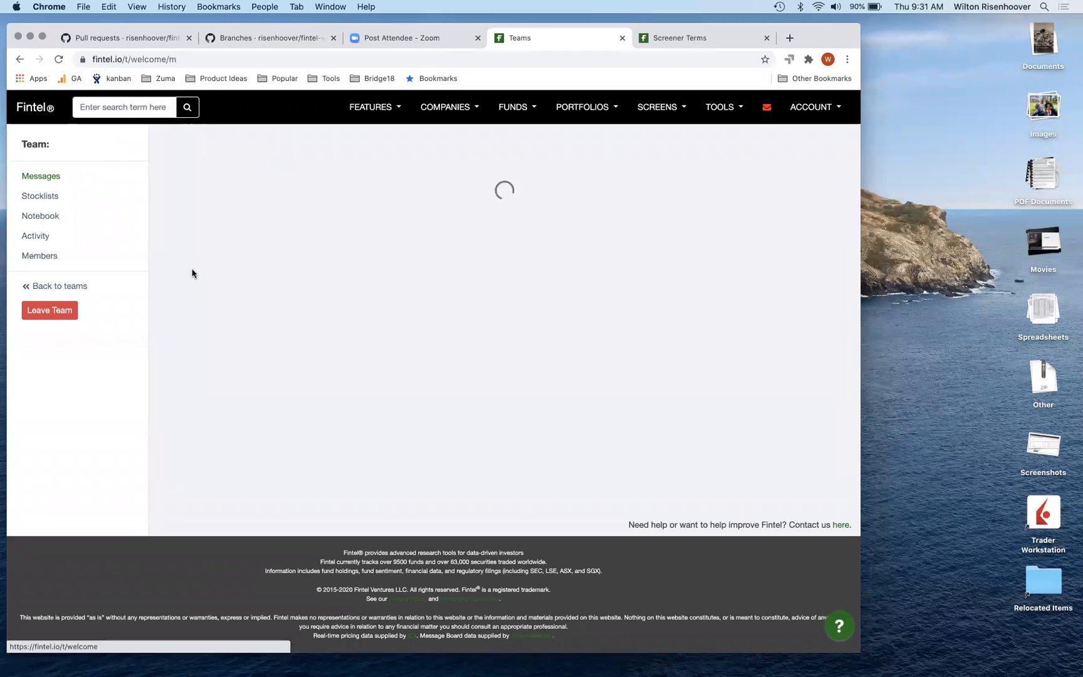